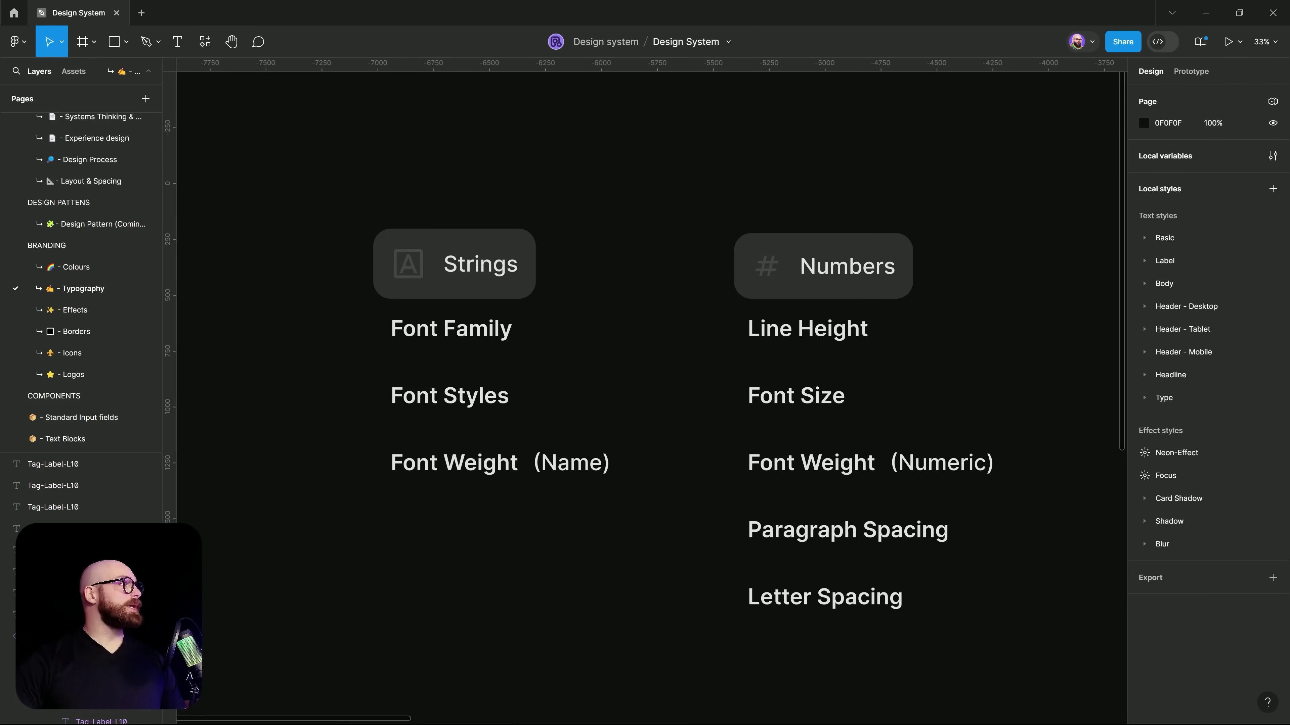
- Bring Chrome forward, maximize it on the Inter specimen page, and highlight the name Inter
key(alt+Tab)
drag(678, 6, 693, 84)
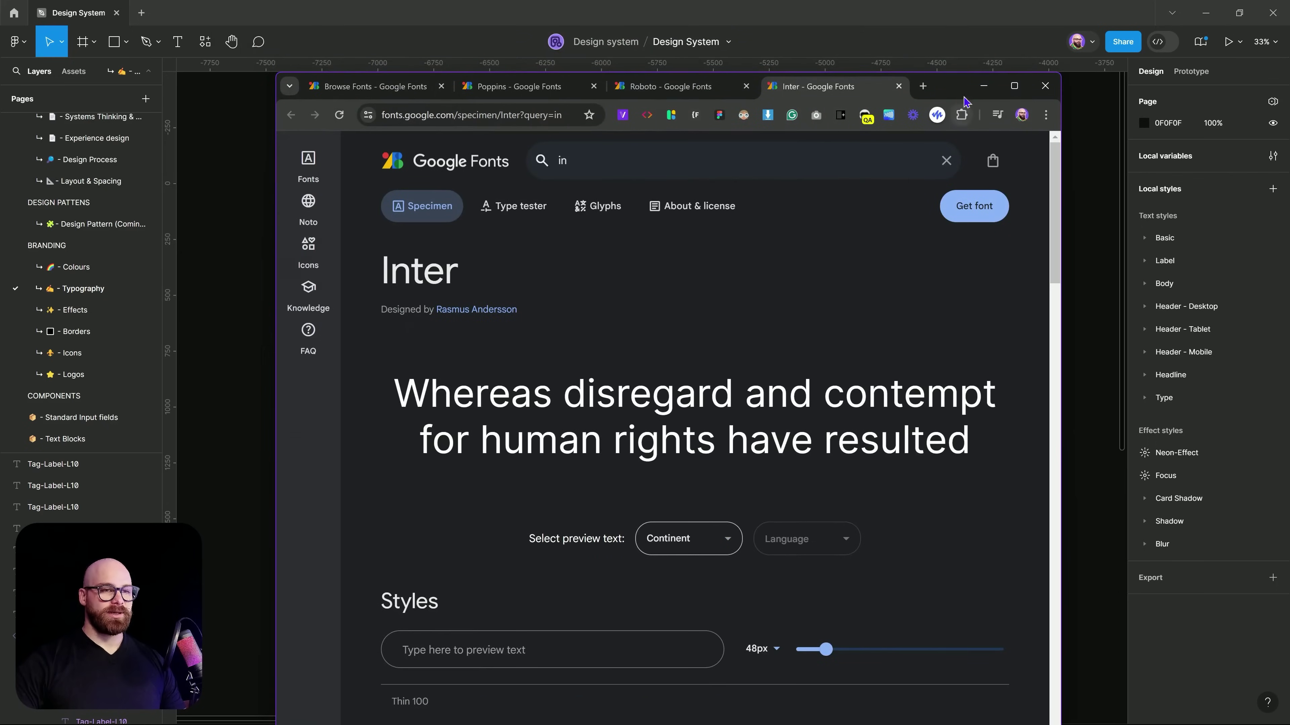
click(1015, 87)
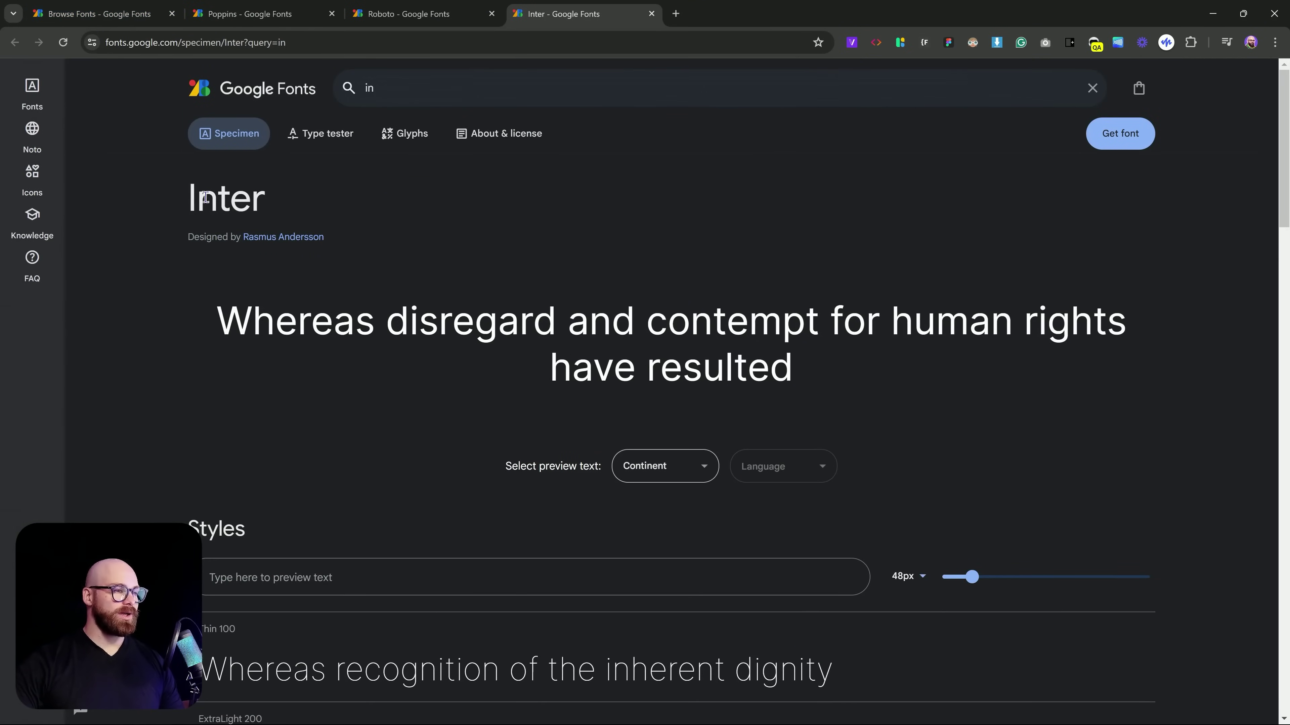
drag(188, 198, 300, 210)
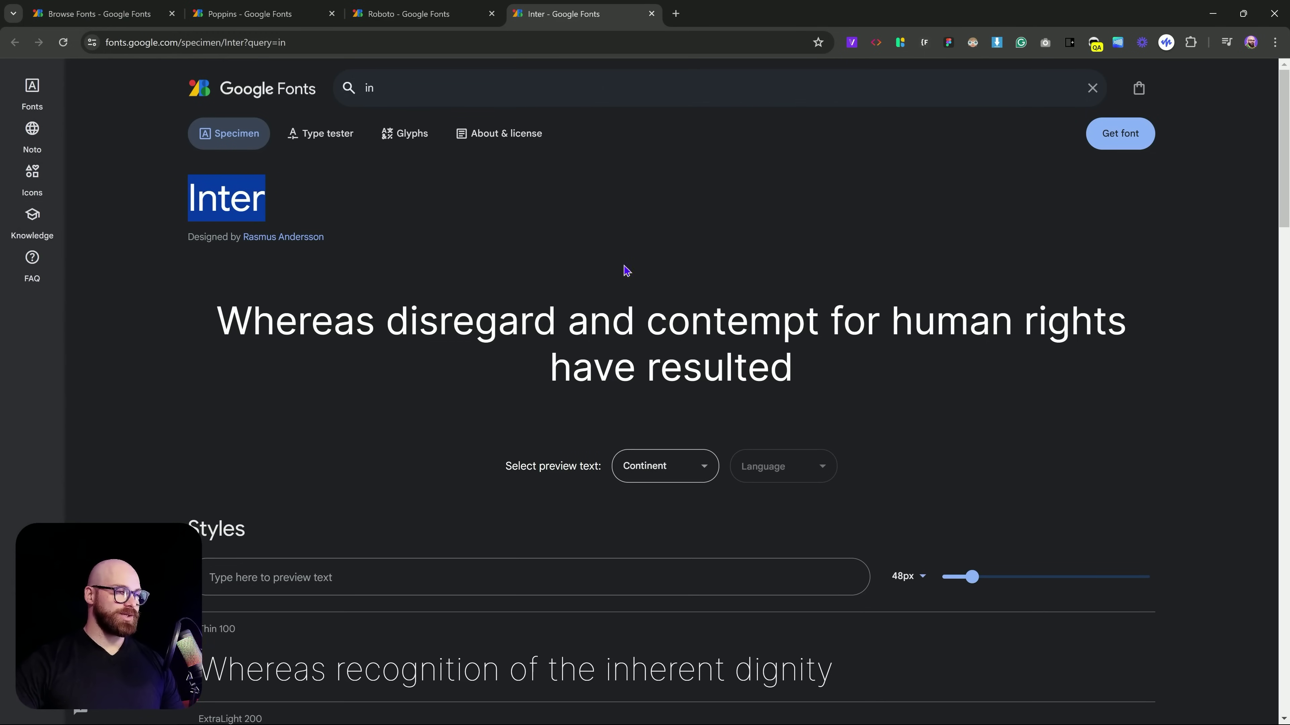
- Scroll the Styles list and highlight the Thin 100, 300 and 400 weight numbers
scroll(245, 455, down, 5)
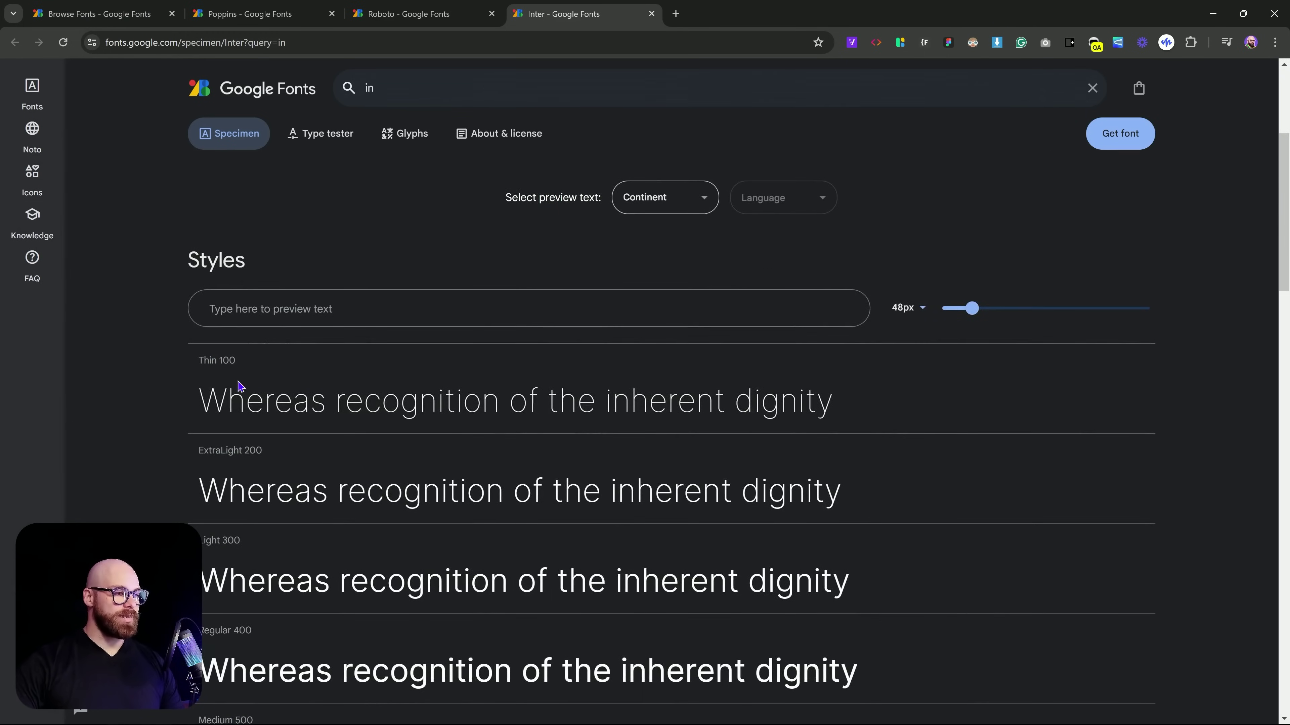
drag(199, 362, 269, 369)
click(245, 362)
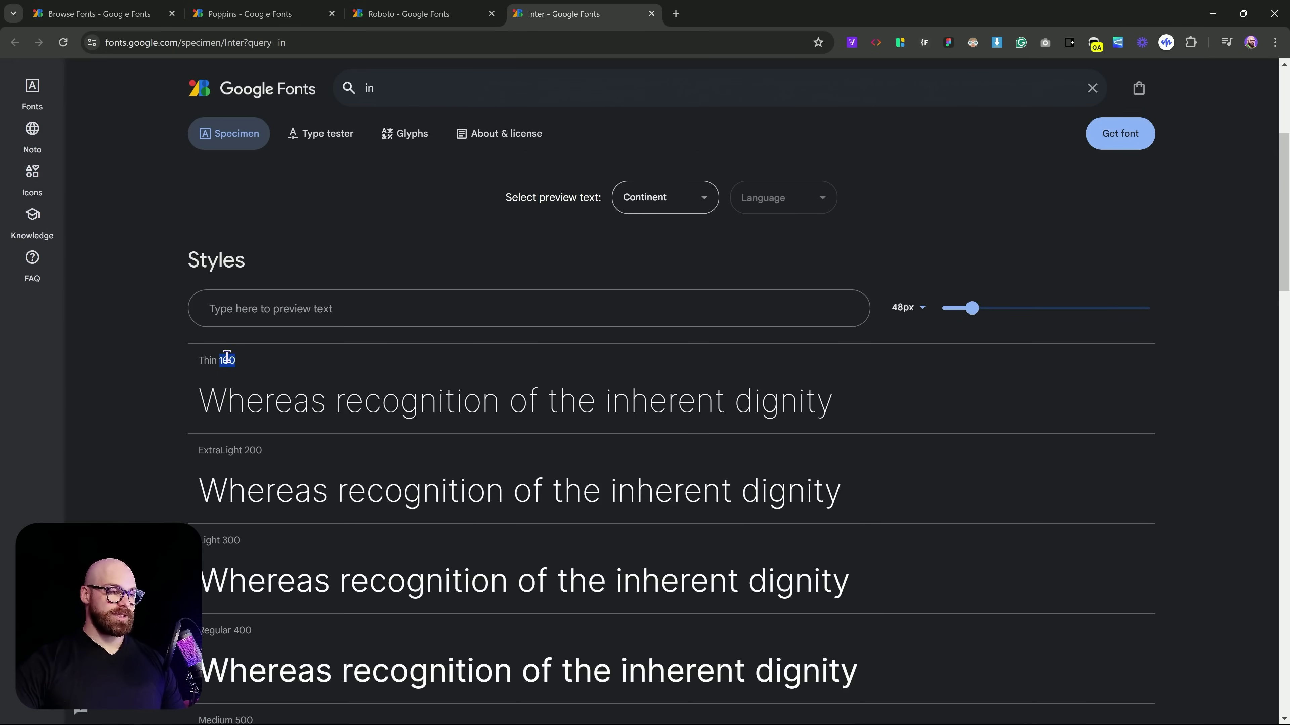
scroll(263, 346, down, 3)
scroll(262, 359, down, 2)
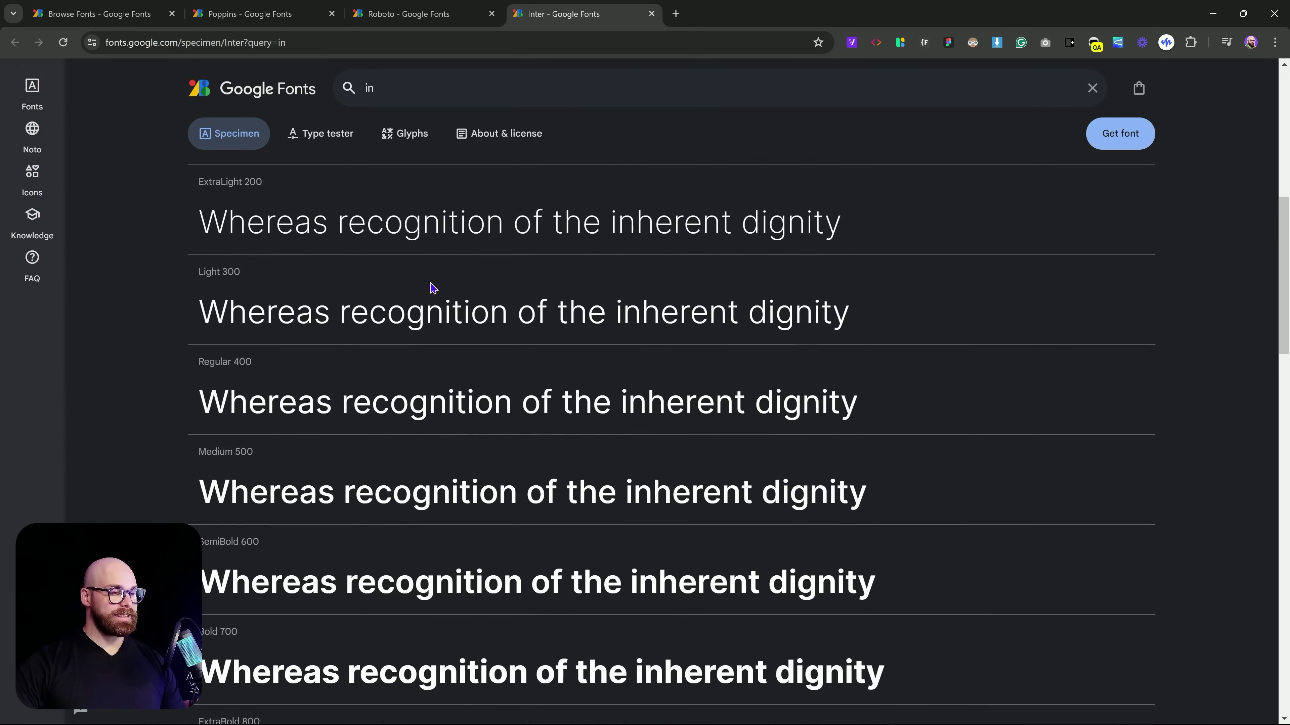
double_click(226, 270)
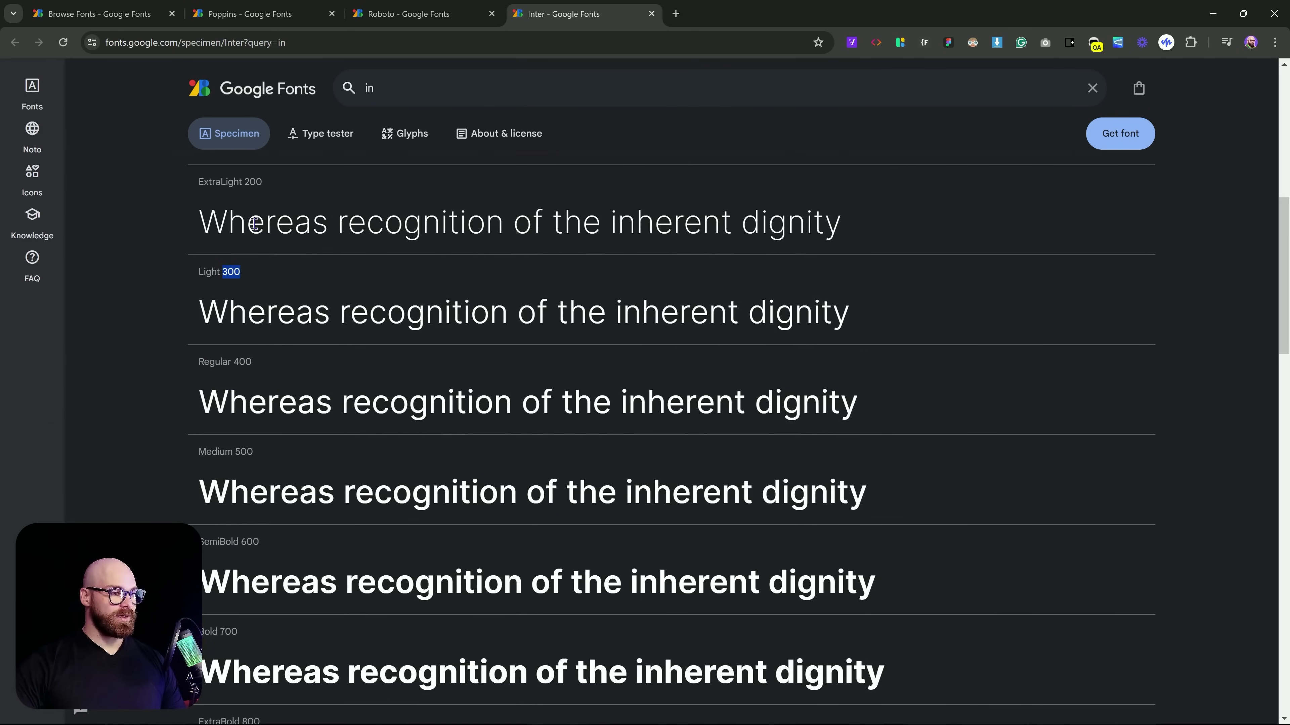
double_click(237, 361)
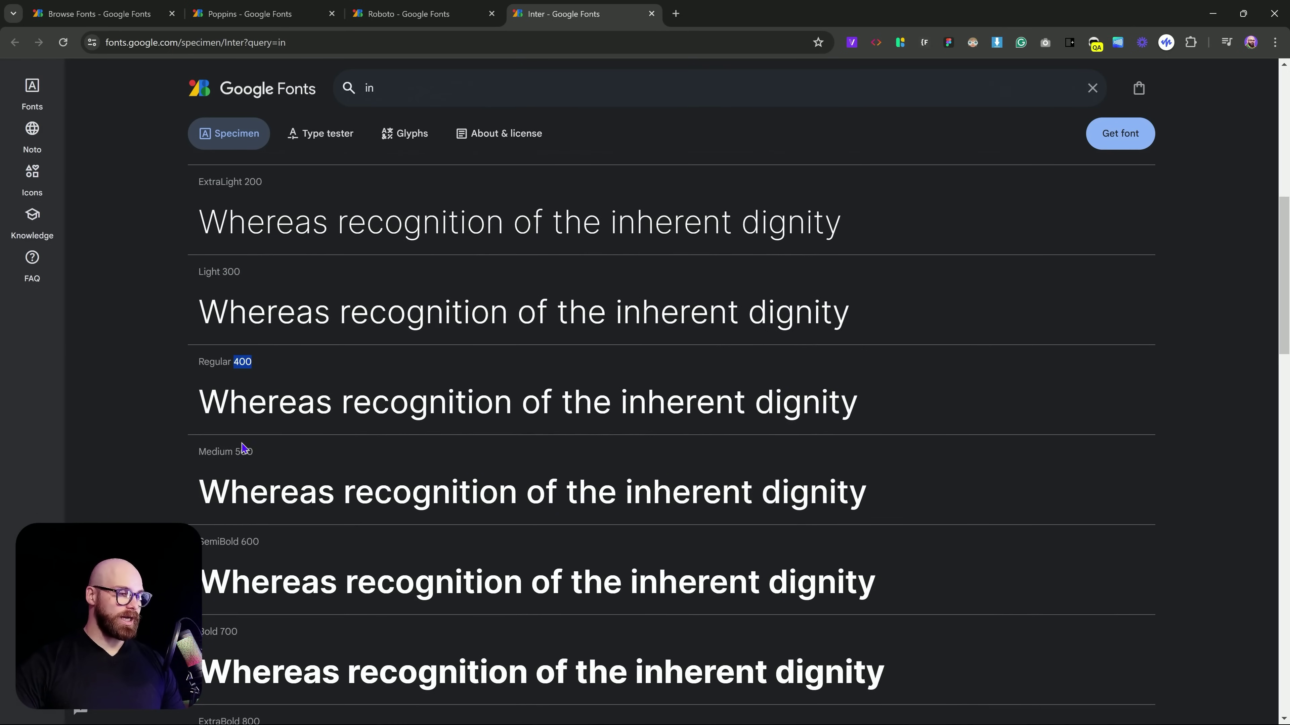
- Scroll down to highlight the Black 900 weight, then clear the highlight
scroll(282, 686, down, 4)
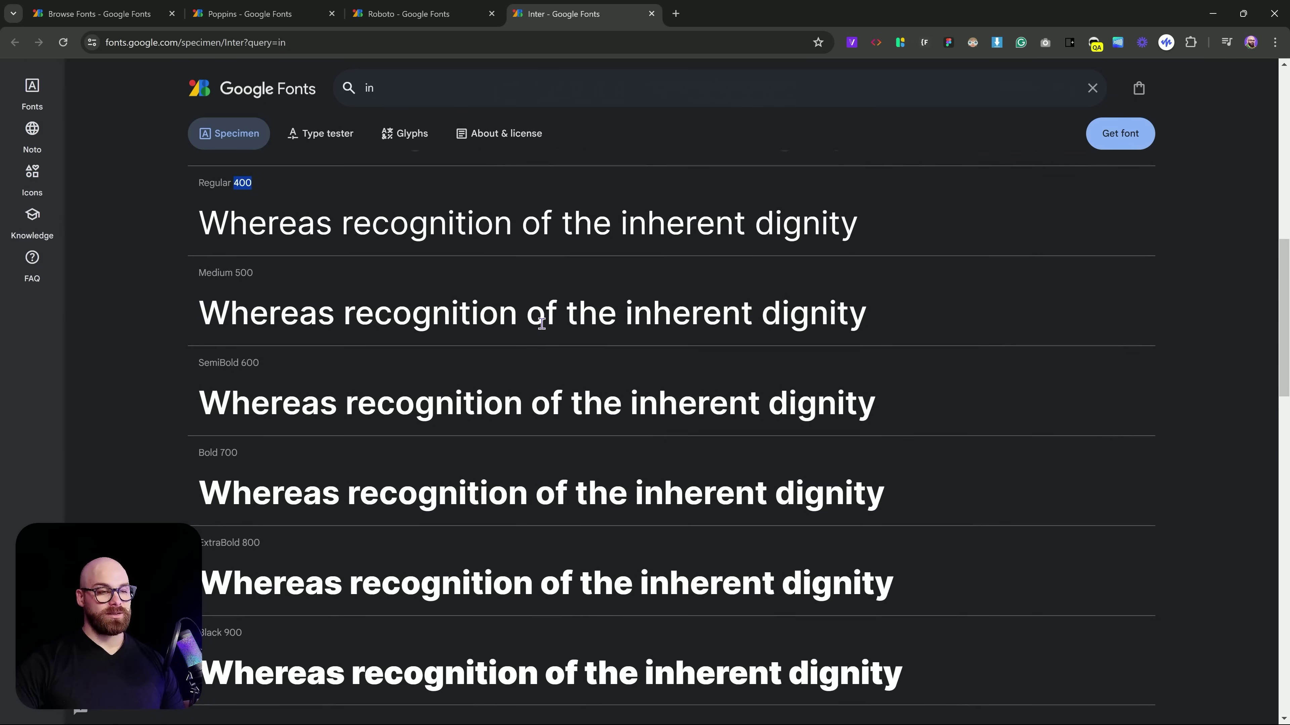
scroll(617, 348, down, 7)
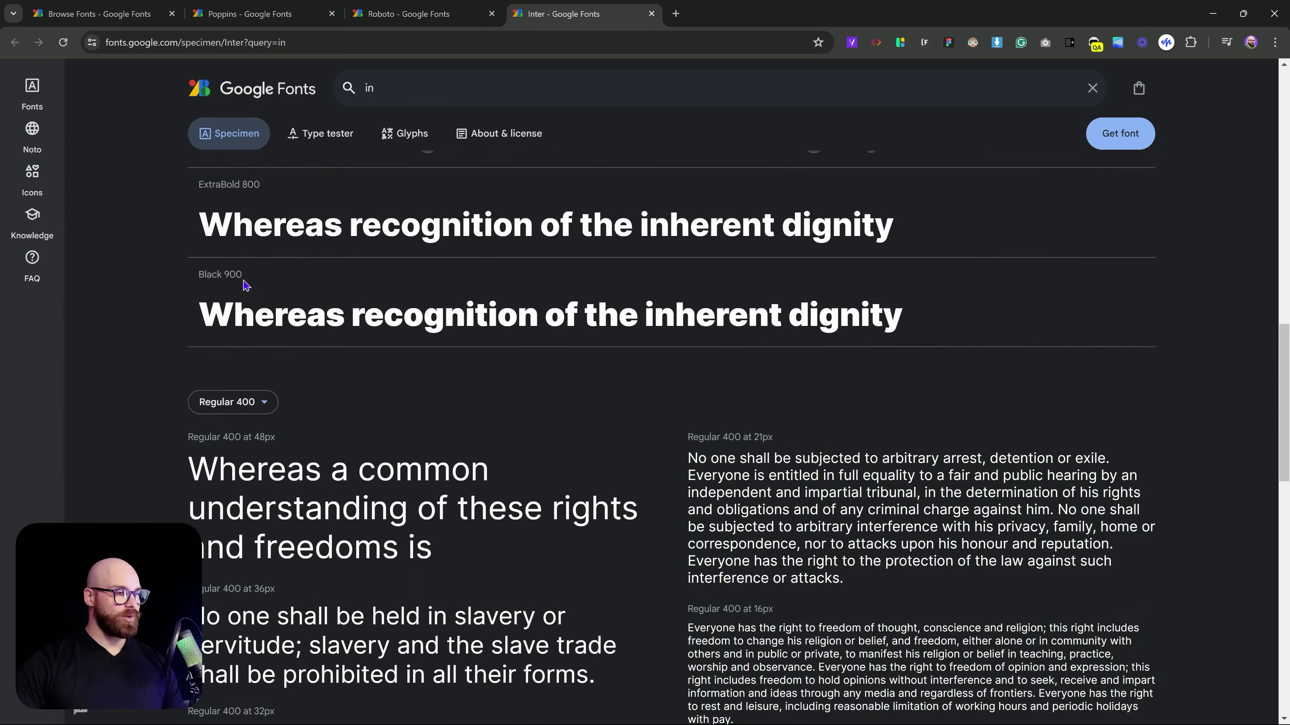
drag(198, 276, 222, 288)
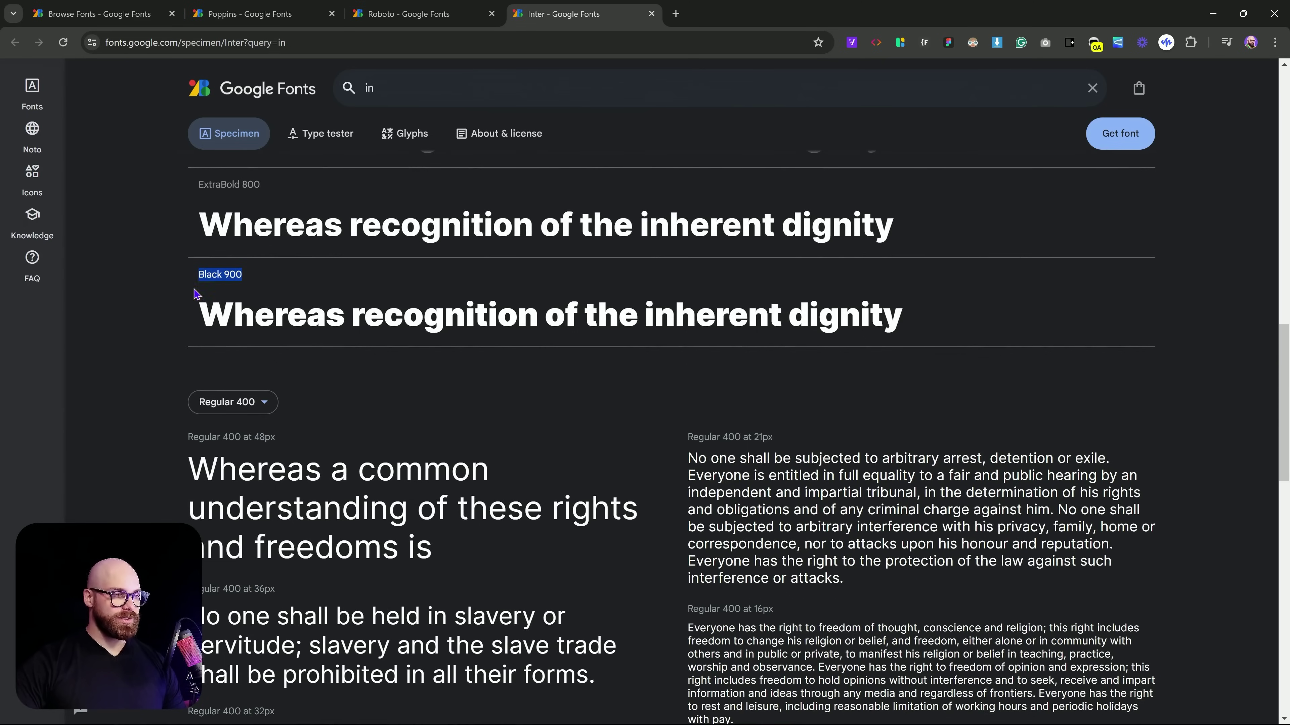
click(171, 301)
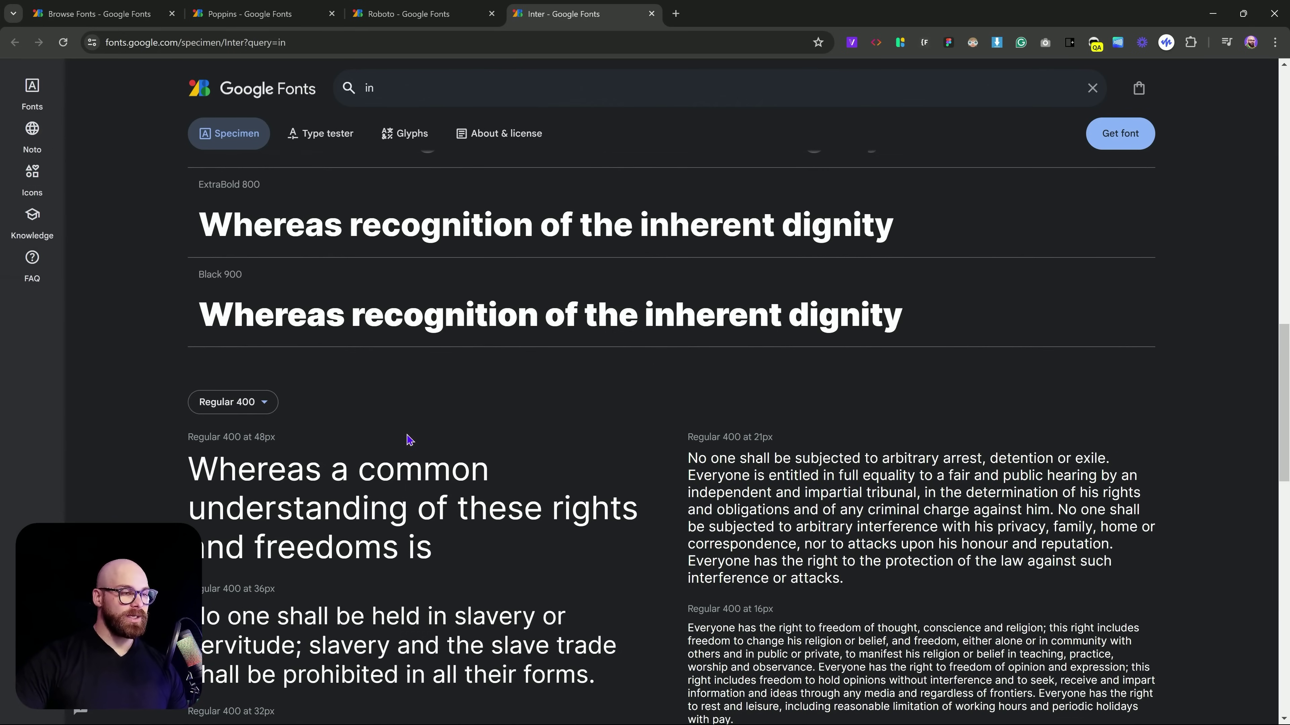
scroll(459, 451, up, 6)
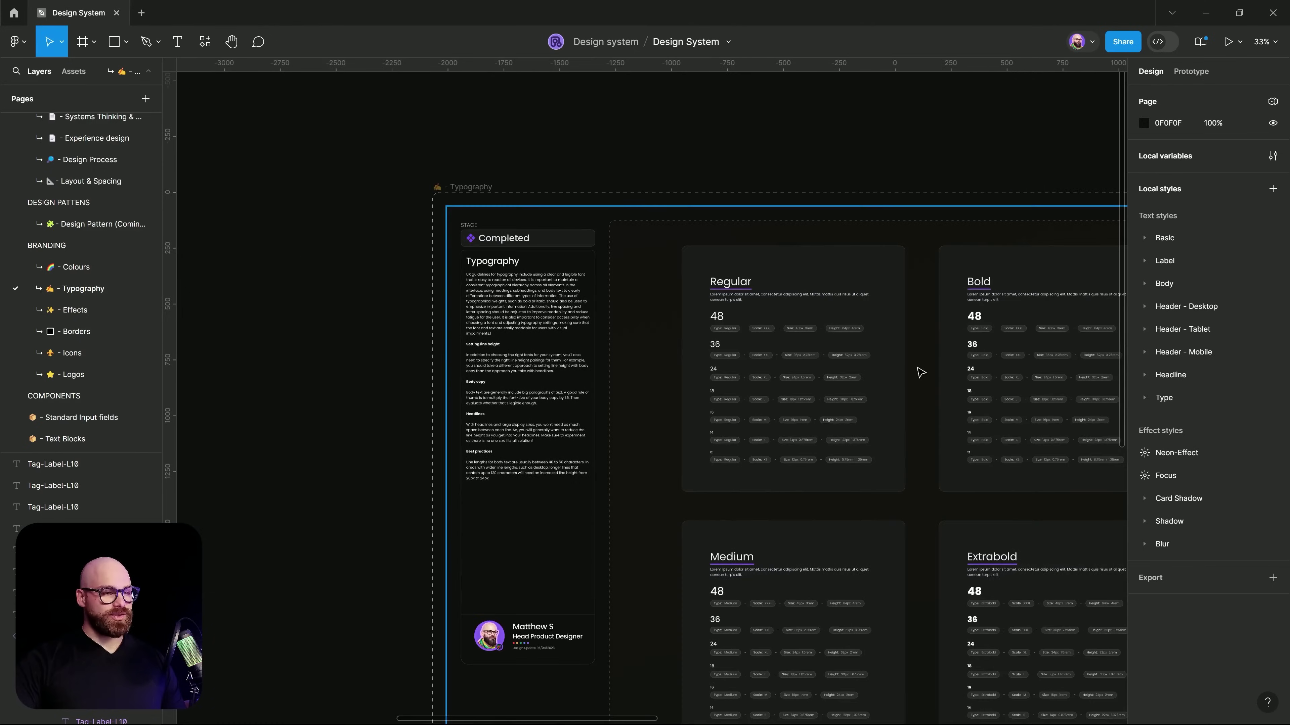
- Pan to the .Font palette frame and select the Heading H1 text to inspect its variables
drag(918, 371, 520, 370)
scroll(1084, 472, right, 5)
scroll(814, 411, up, 5)
scroll(830, 350, right, 2)
scroll(830, 350, up, 1)
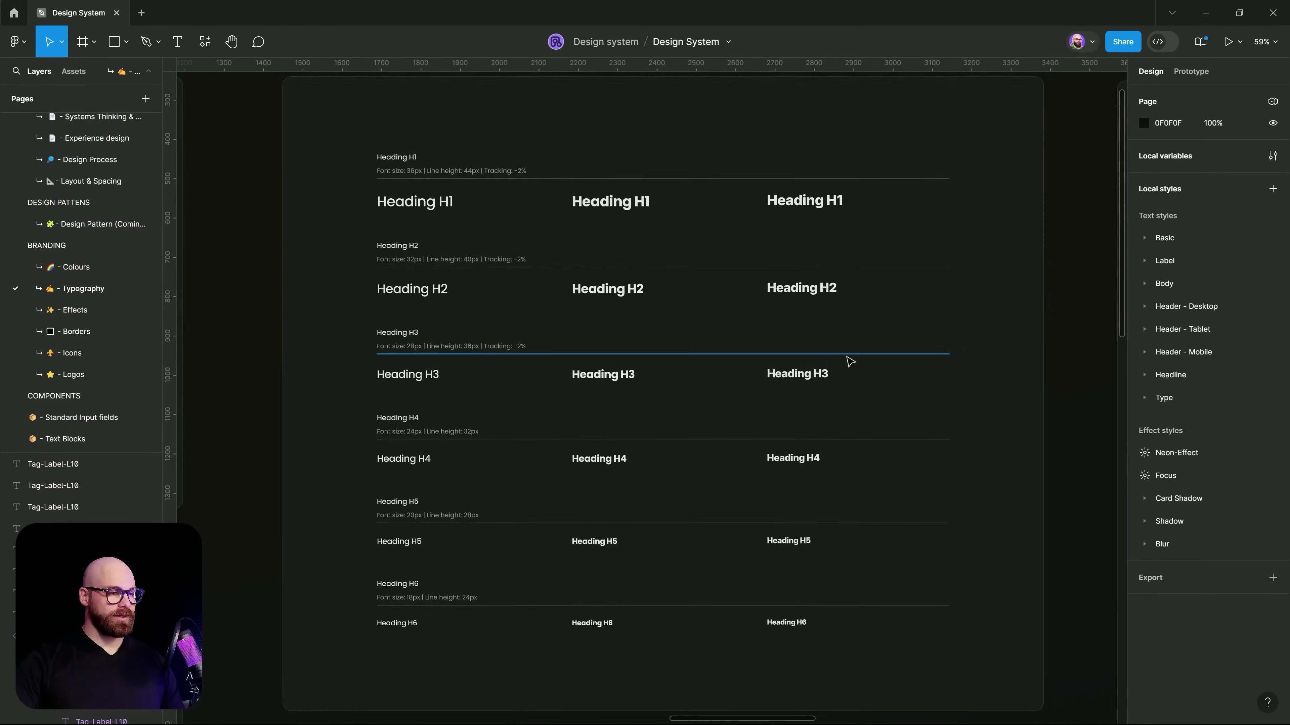
click(416, 203)
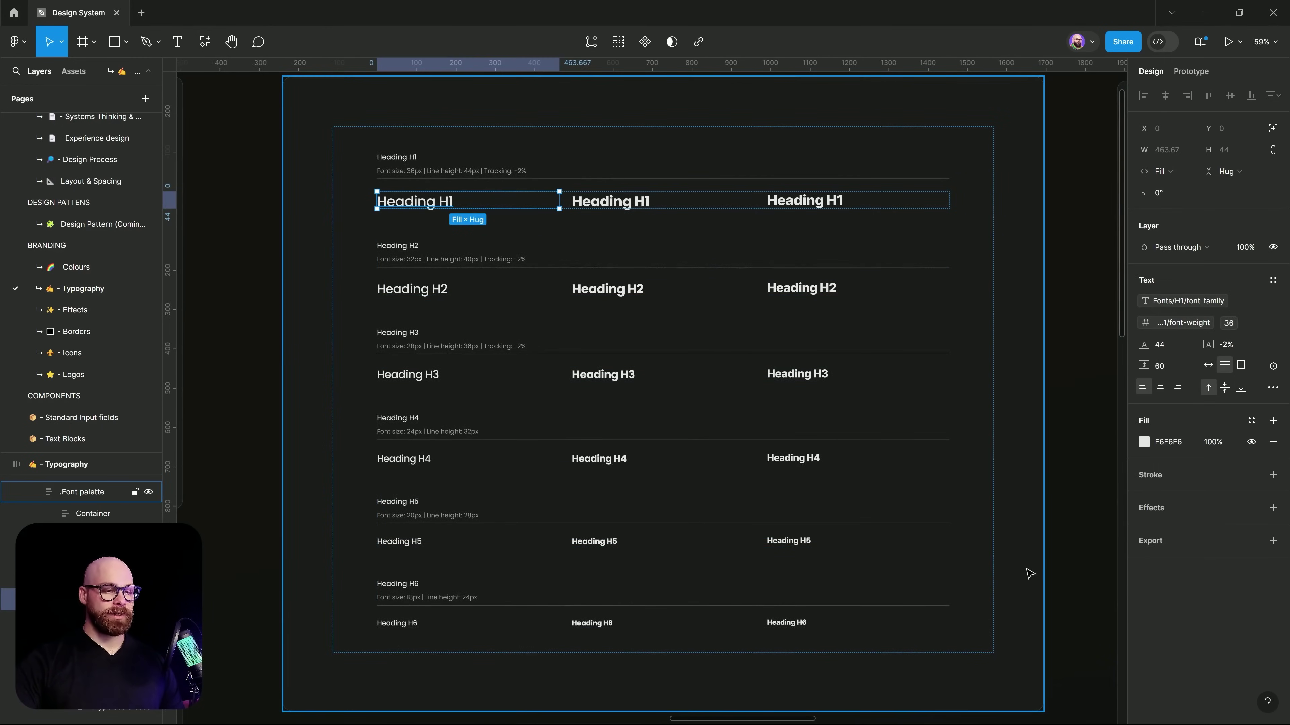
- Select the whole font palette frame, zoom out, and deselect it
click(1027, 356)
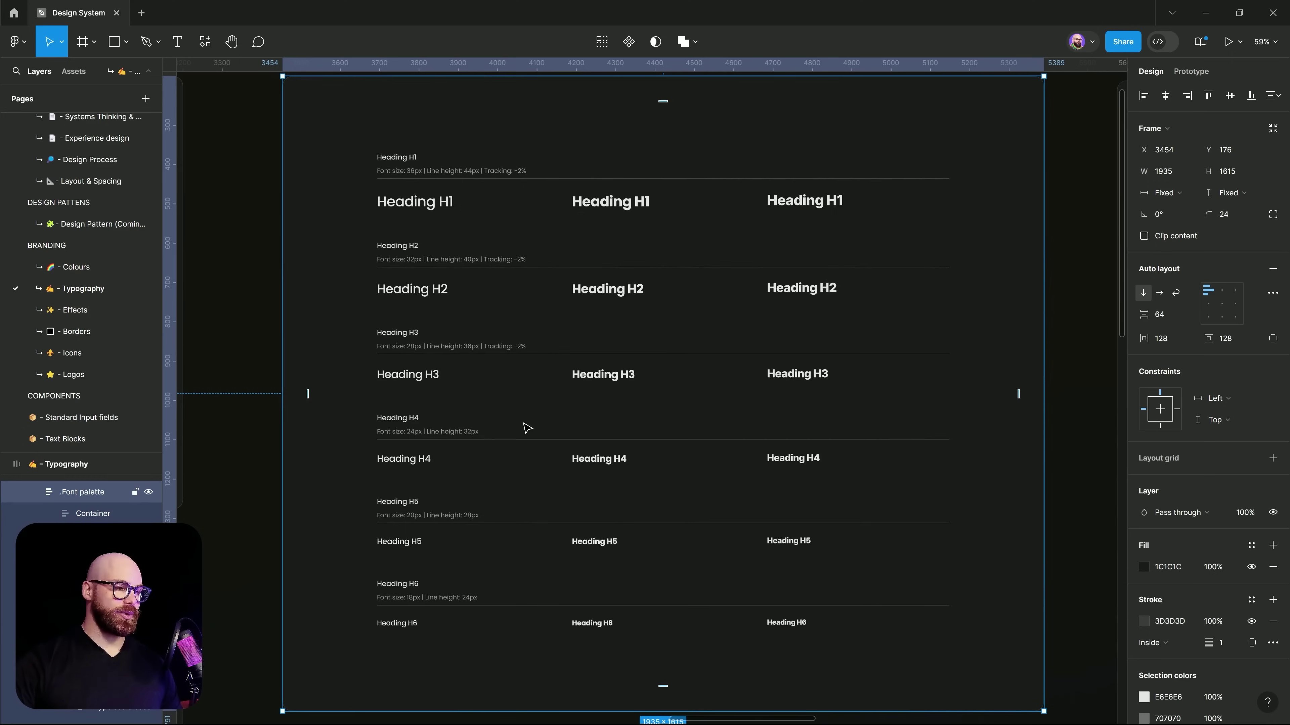
scroll(690, 325, up, 3)
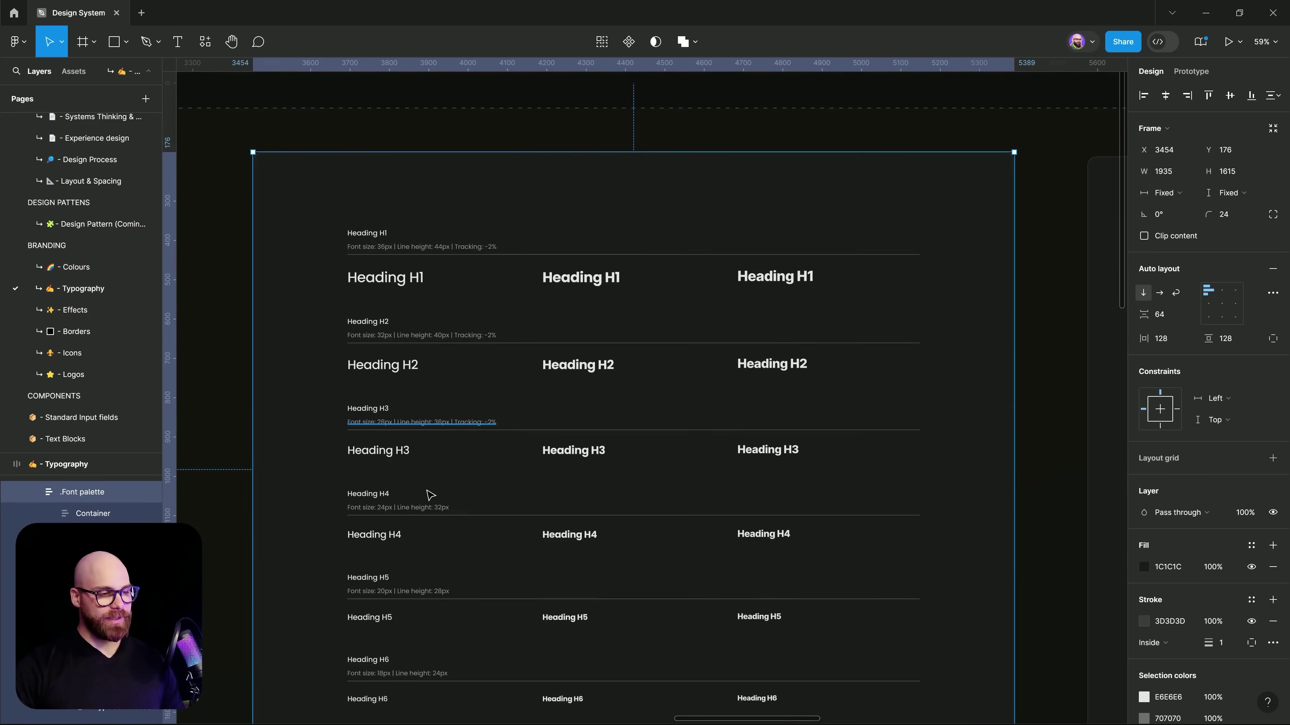
scroll(455, 356, down, 3)
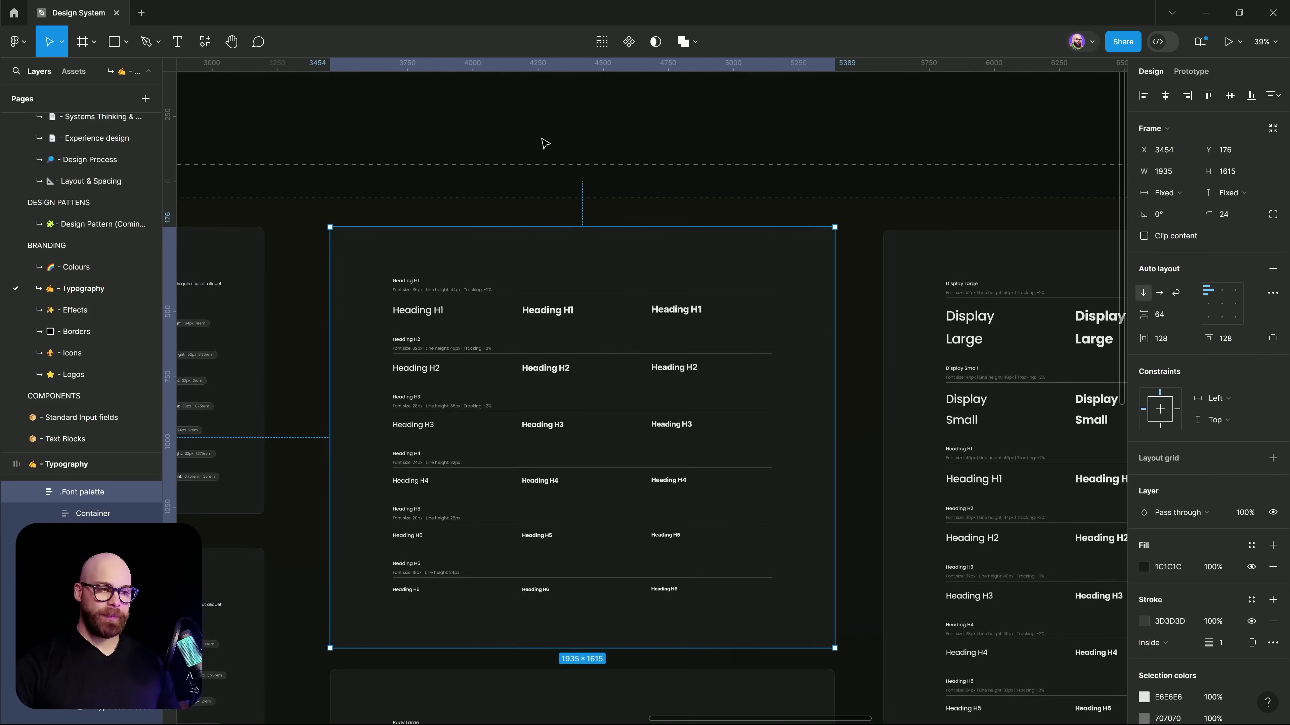
click(545, 143)
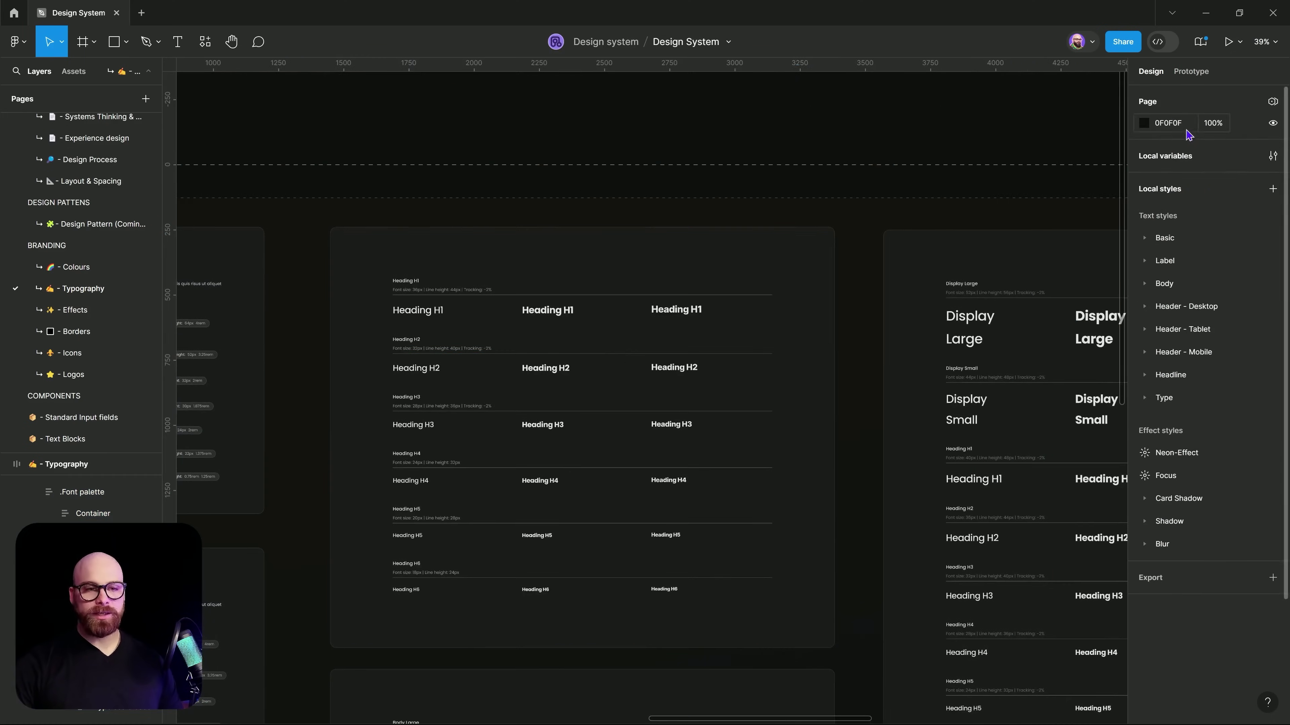
- Show the Fonts/H1 local variables and create a new empty variable collection
click(1273, 157)
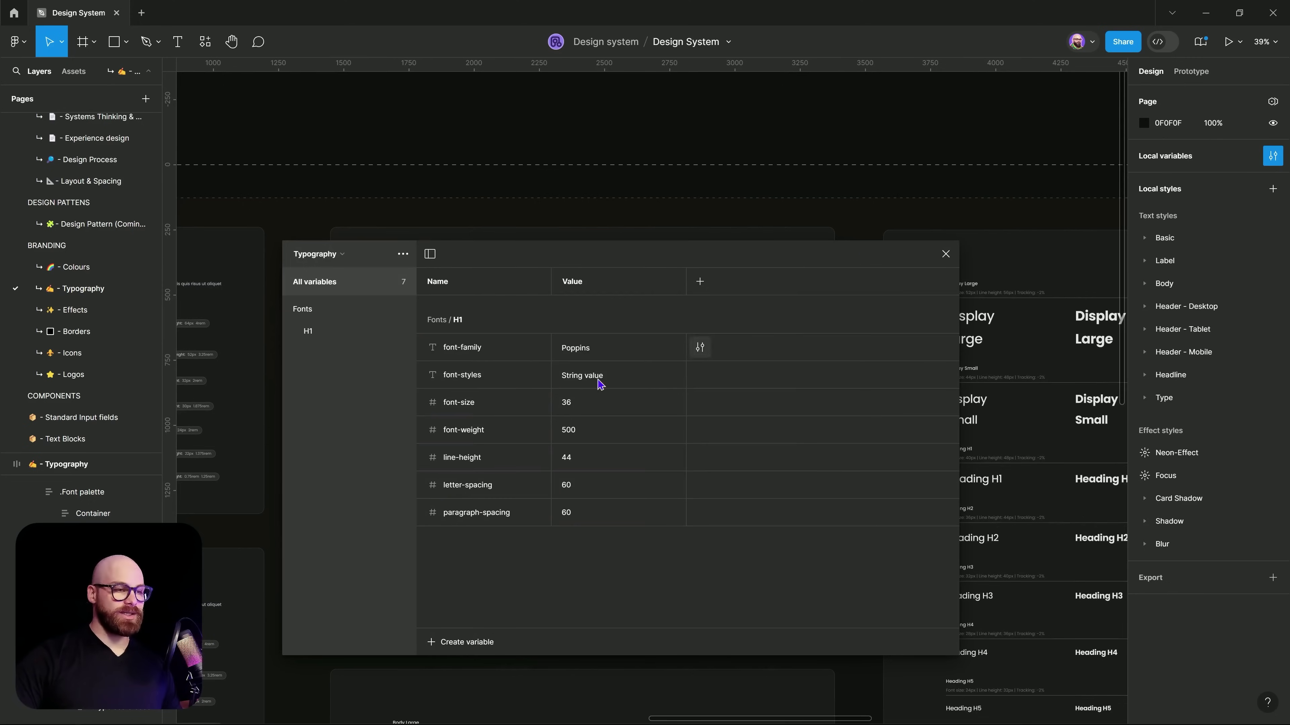
click(312, 312)
click(314, 335)
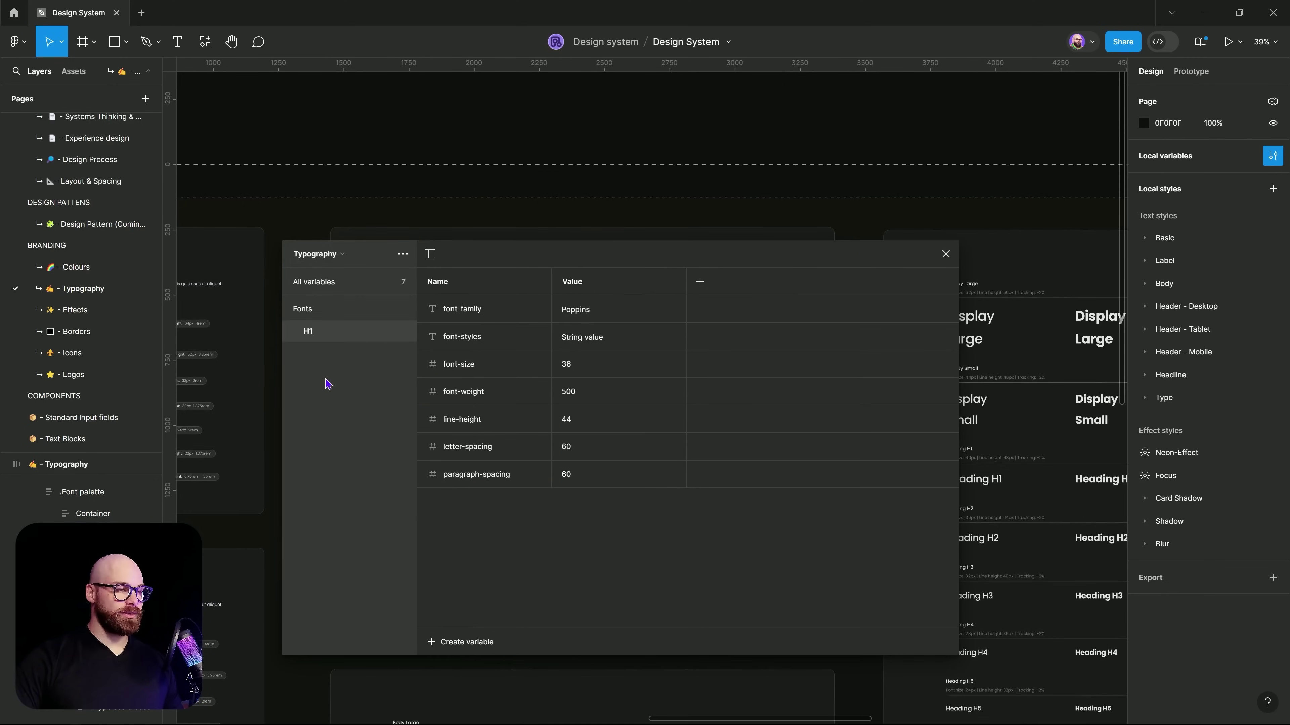
click(397, 259)
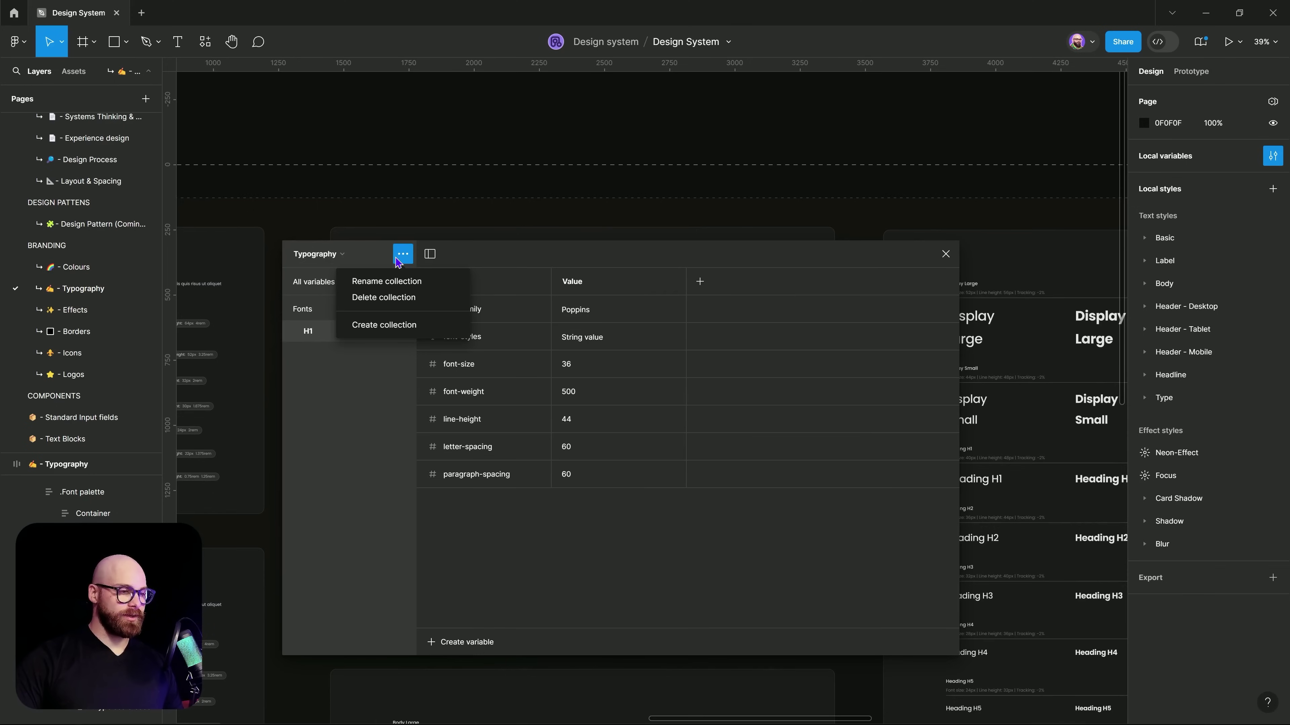
click(383, 328)
click(722, 517)
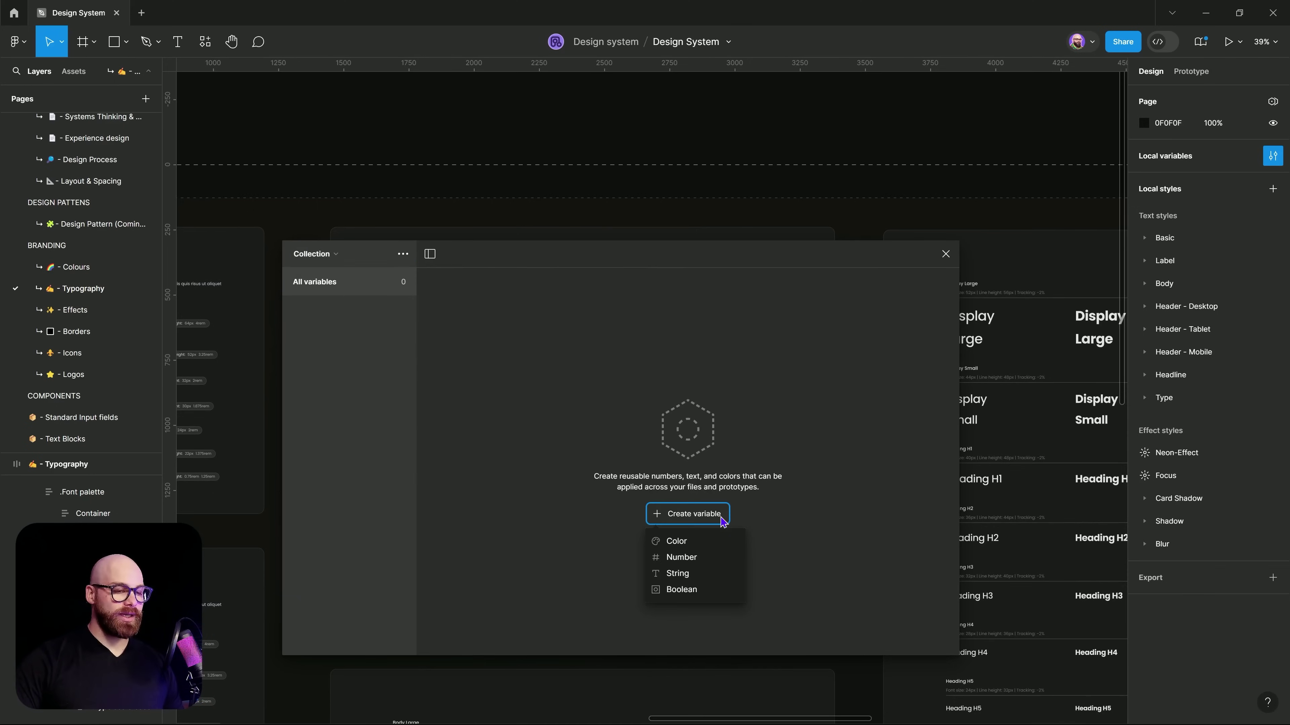
click(470, 404)
- Switch back to the Typography collection and display its Fonts/H1 variables
click(363, 257)
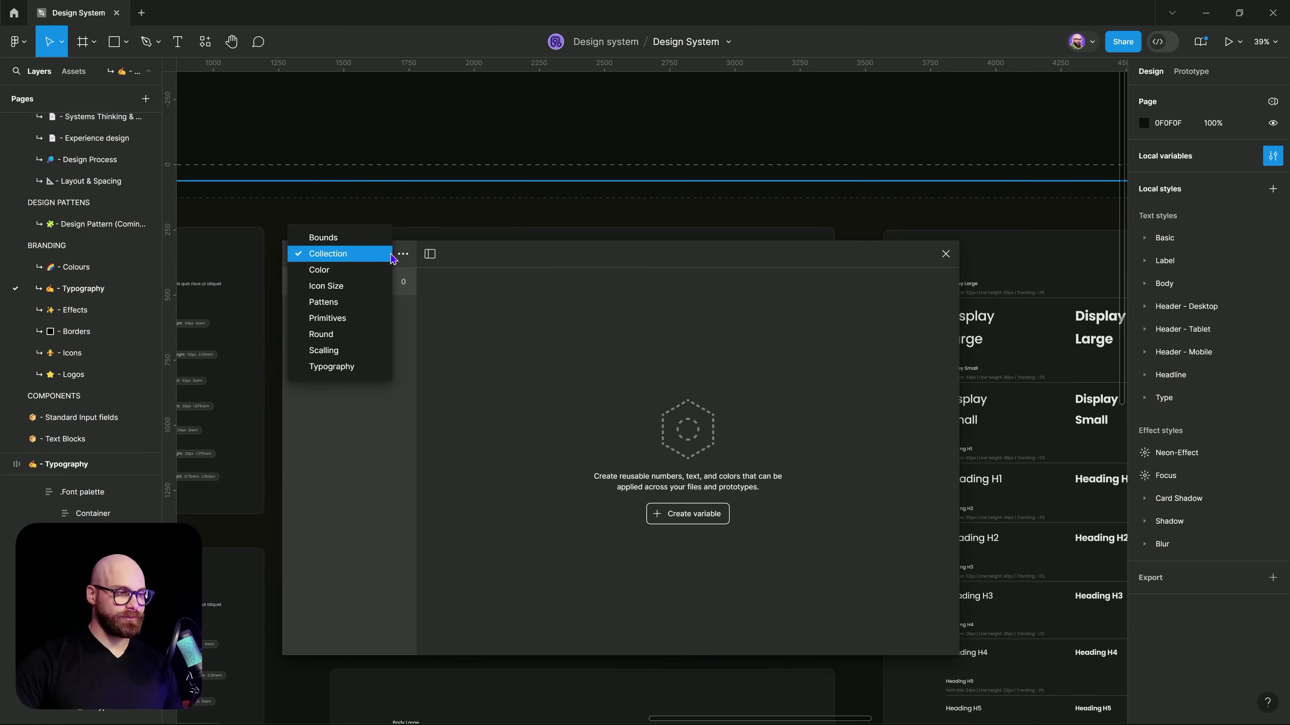
click(399, 258)
click(357, 260)
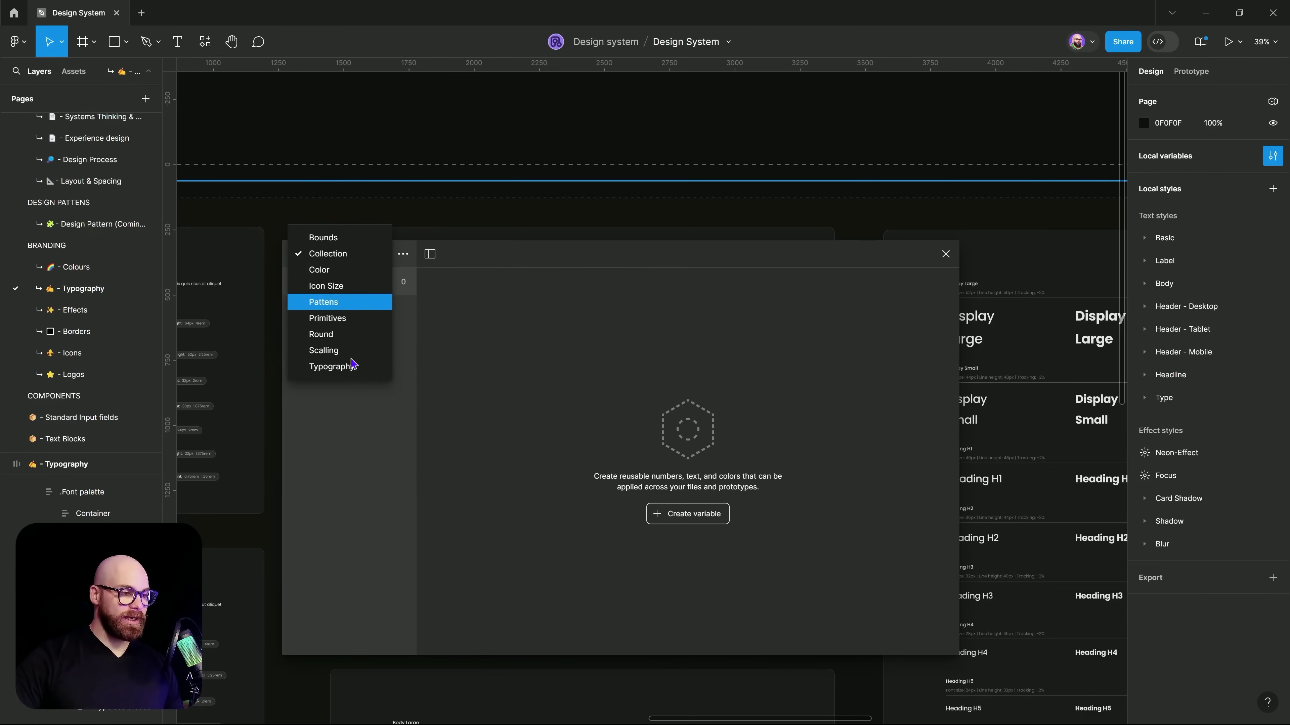
click(344, 369)
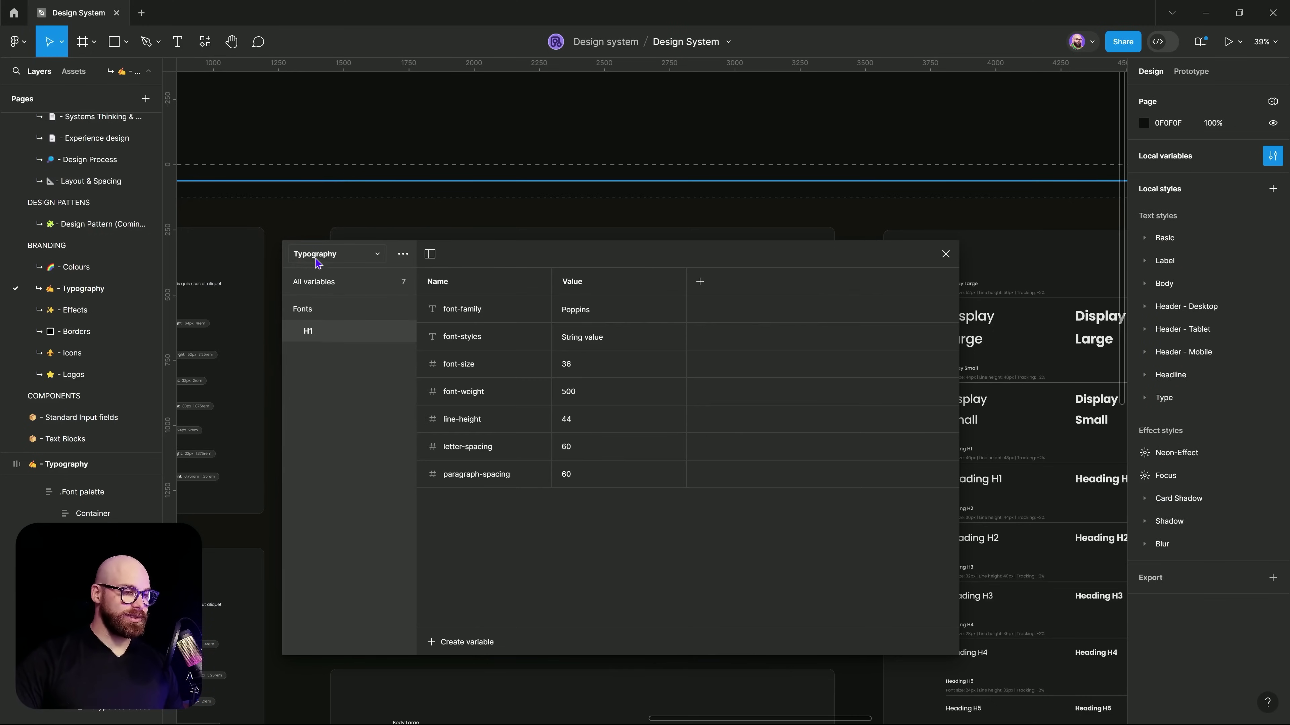
click(316, 313)
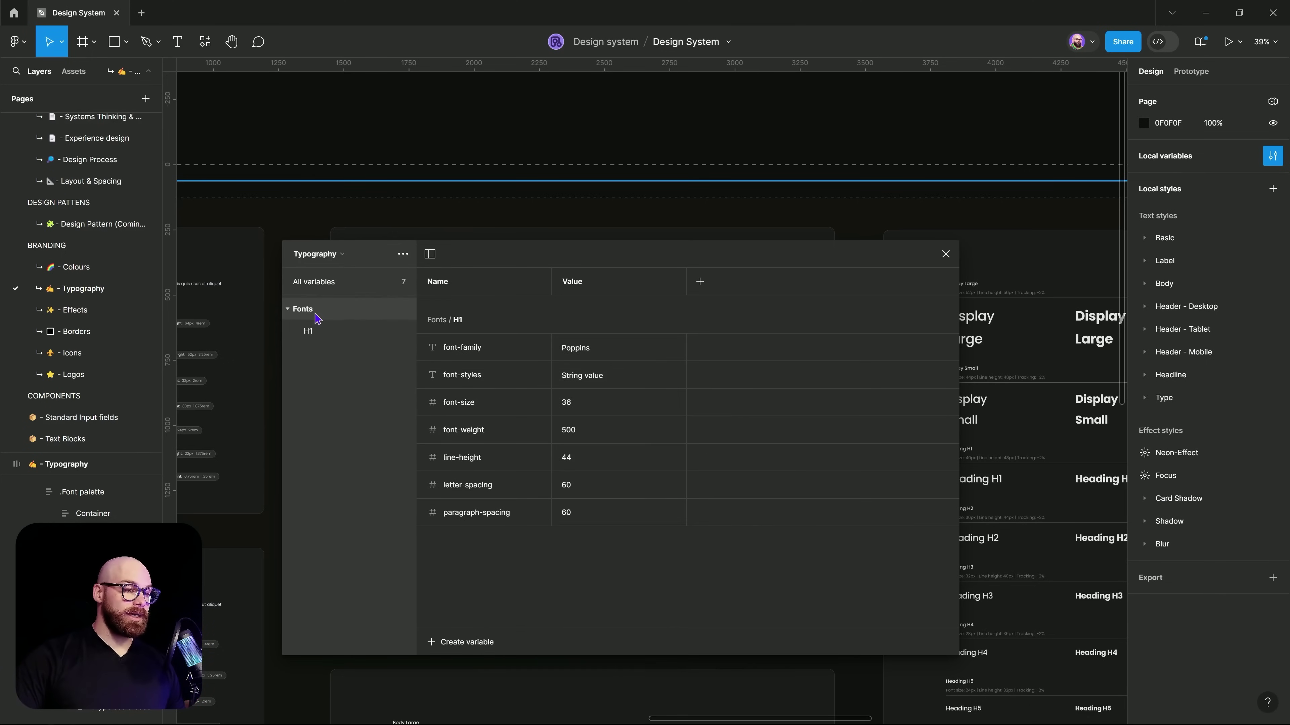
click(533, 348)
right_click(537, 348)
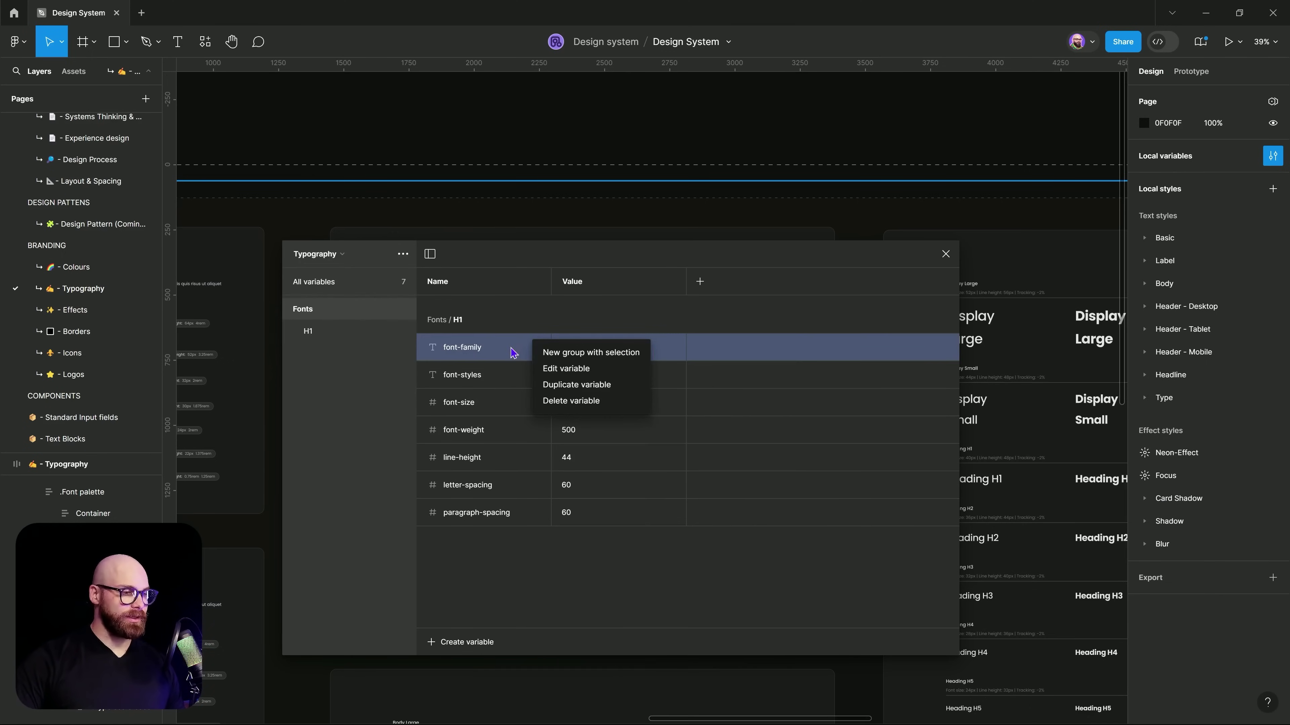
click(486, 346)
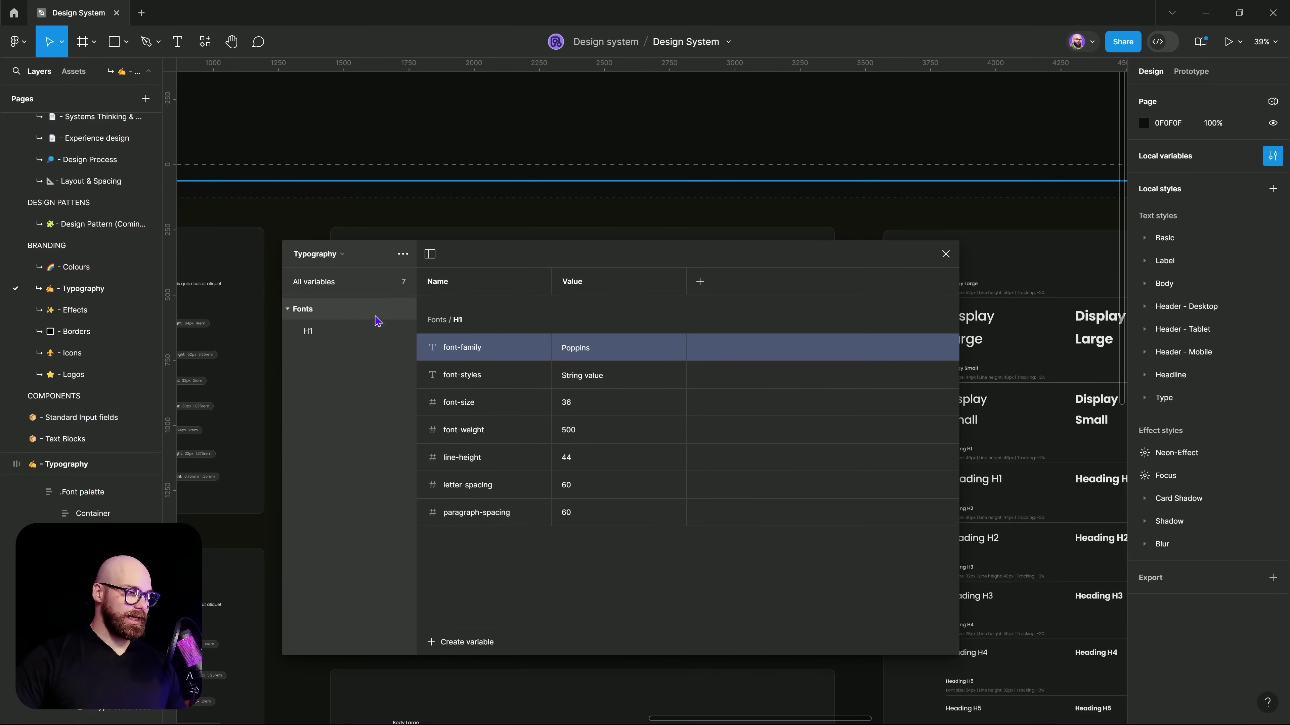
click(312, 333)
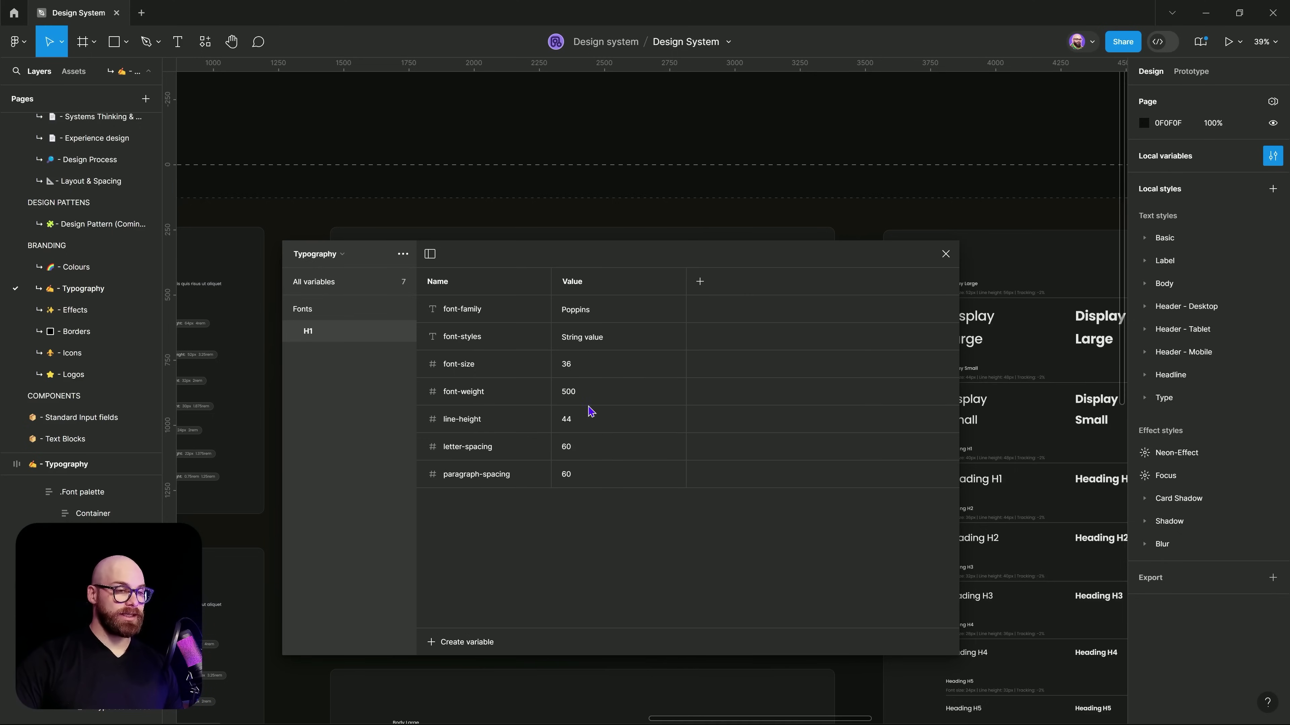
- Move the variables window aside, zoom in, and select the Heading H1 text
drag(625, 257, 896, 269)
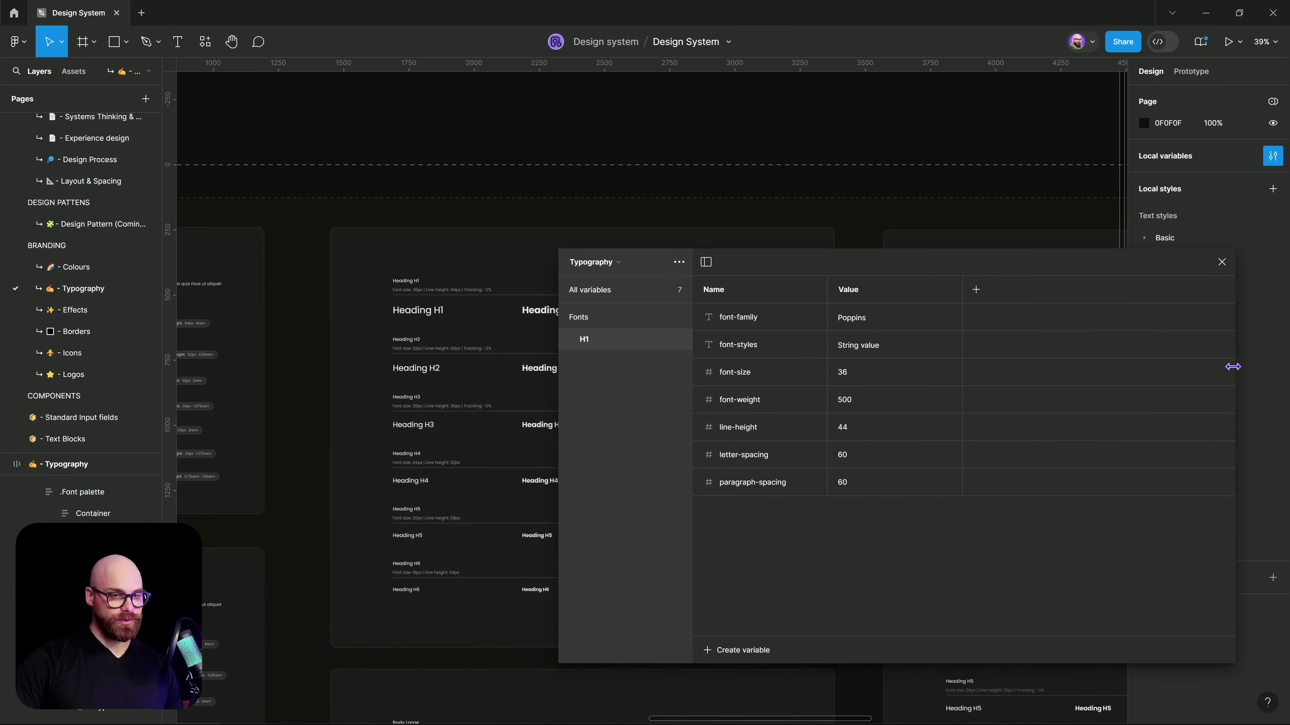
drag(1237, 370, 977, 370)
drag(824, 272, 904, 291)
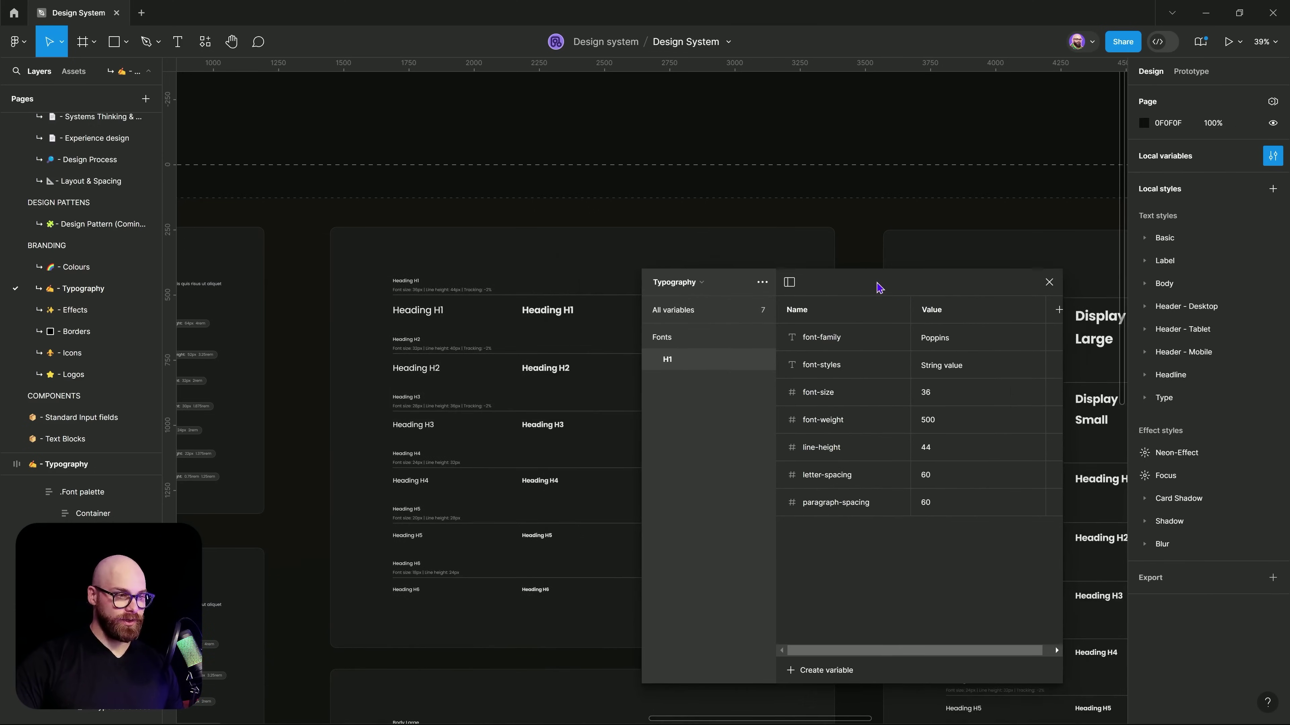
ctrl+scroll(429, 362, up, 5)
ctrl+scroll(432, 255, up, 2)
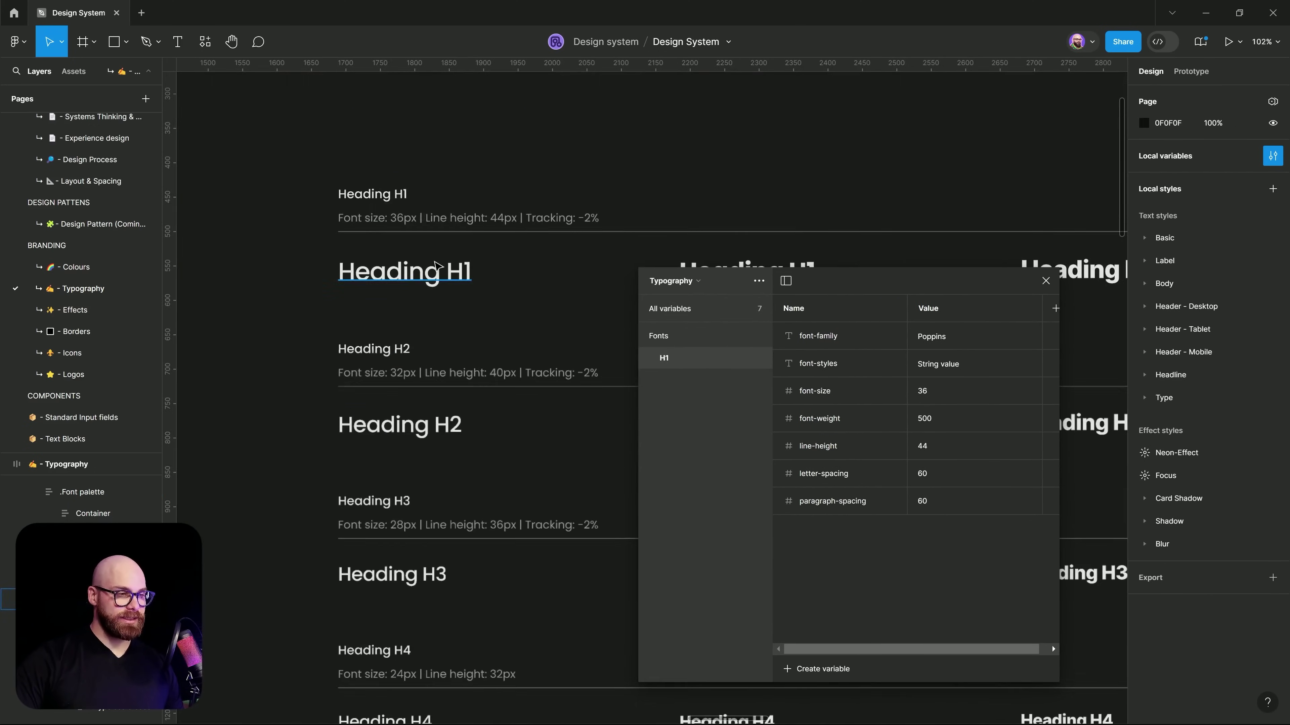
click(432, 267)
scroll(467, 355, up, 3)
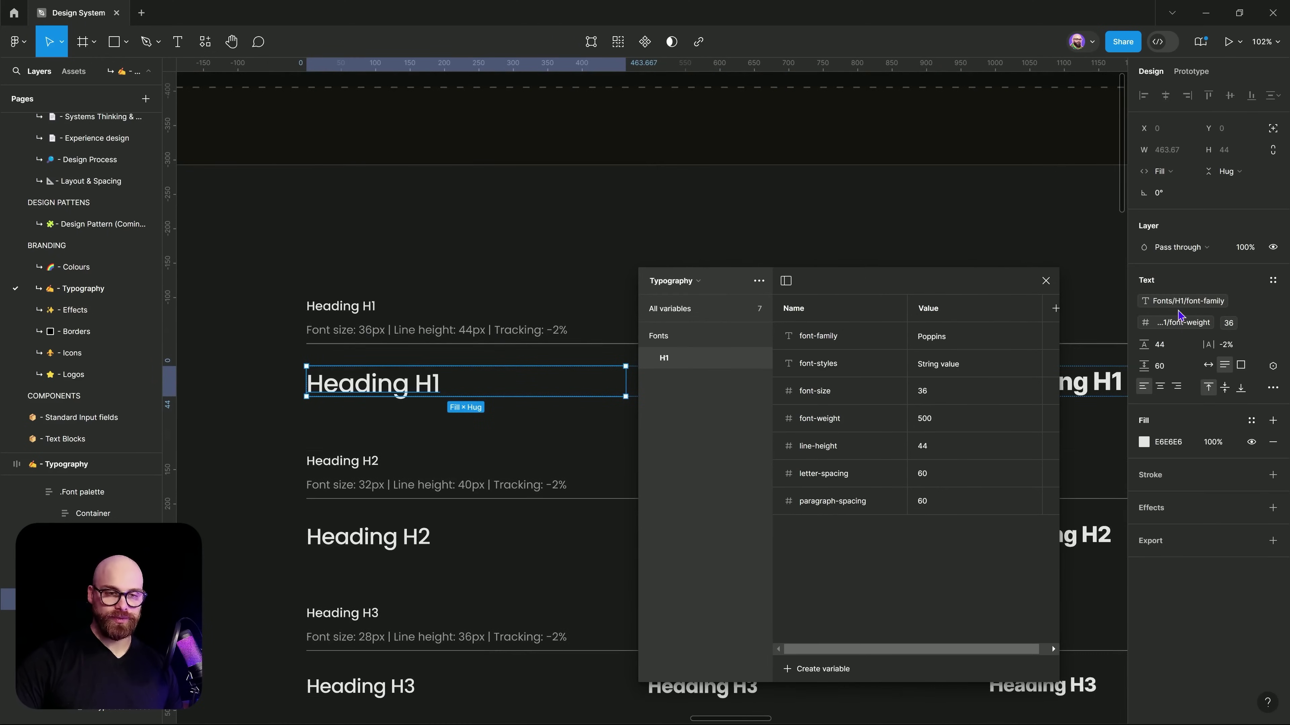
- Detach the font-weight and font-family variables, keeping Poppins Medium at size 36
click(1204, 324)
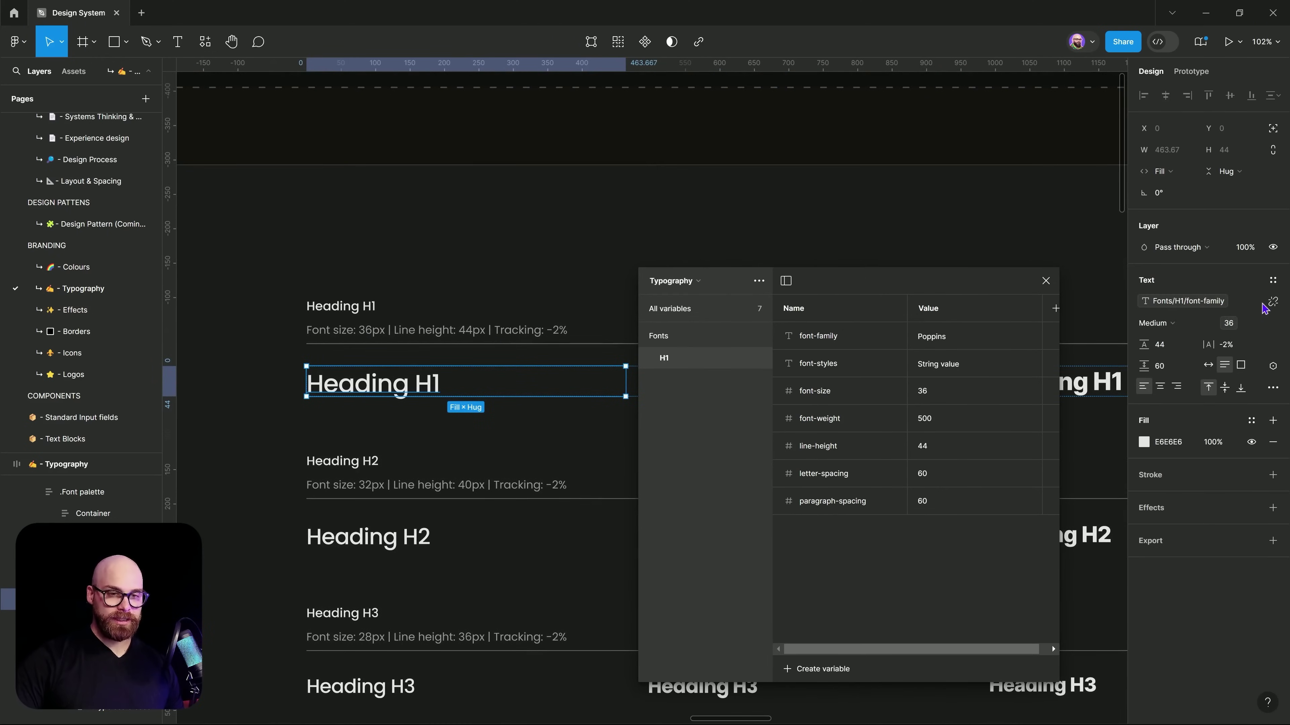
click(1272, 301)
click(1260, 325)
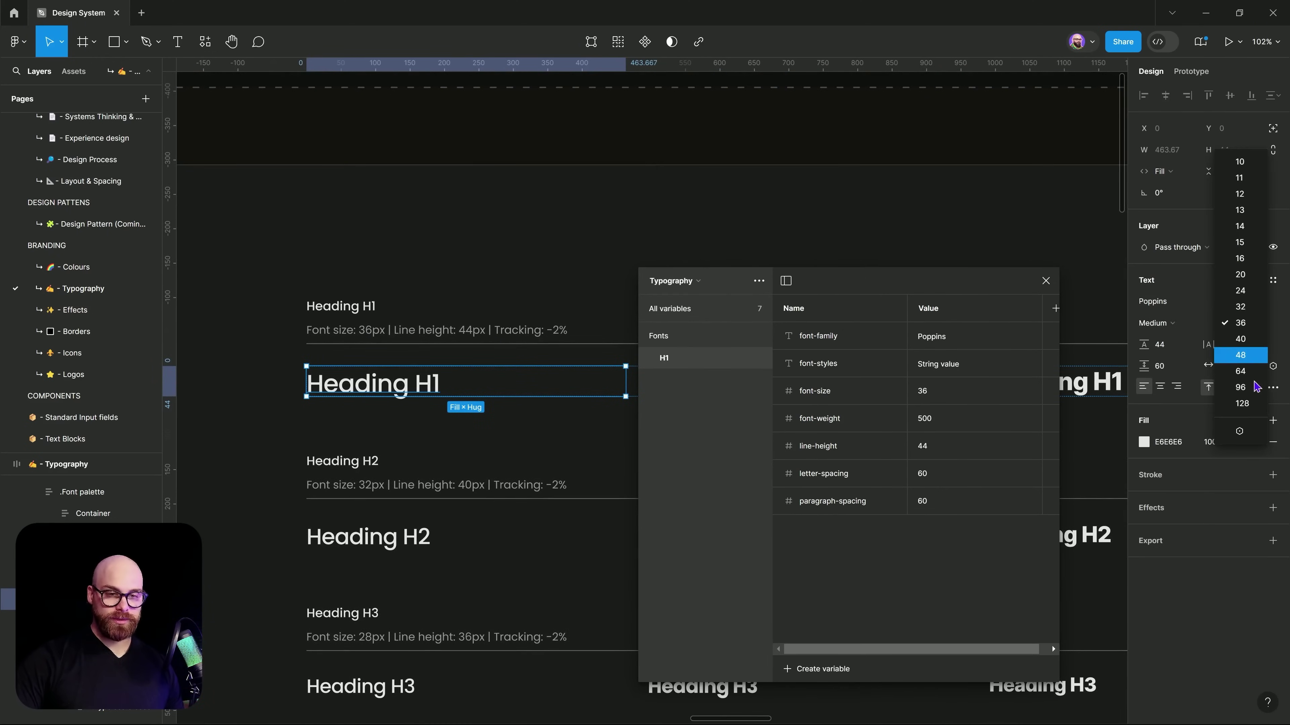
click(1168, 293)
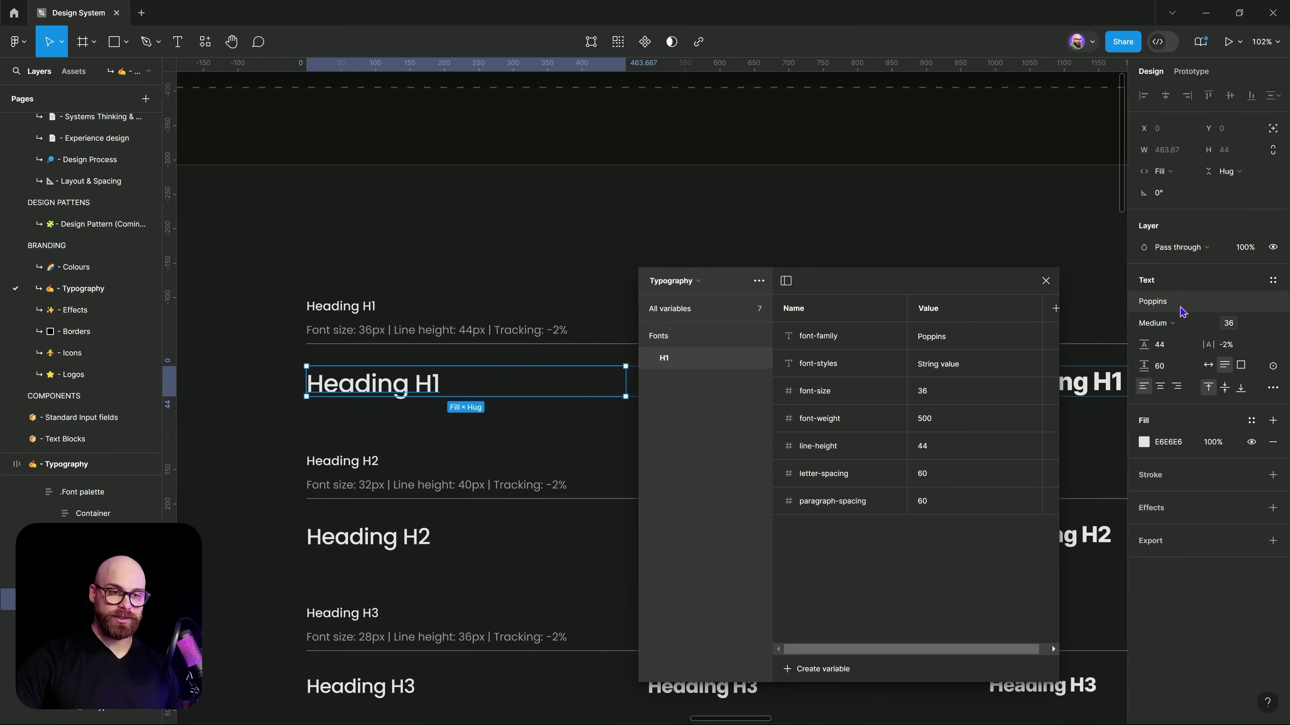
click(1164, 310)
drag(1014, 280, 886, 406)
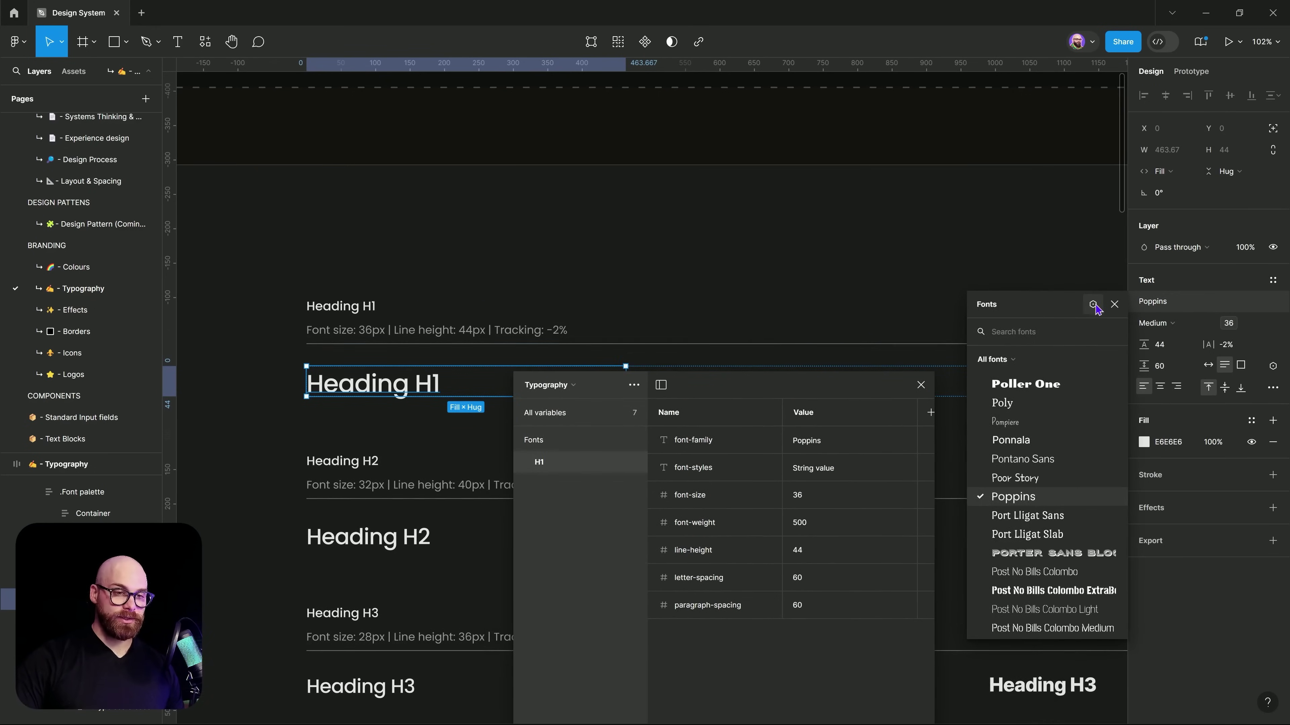
- Search 'h1' in the font variable picker and apply Fonts/H1/font-family to Heading H1
click(1092, 305)
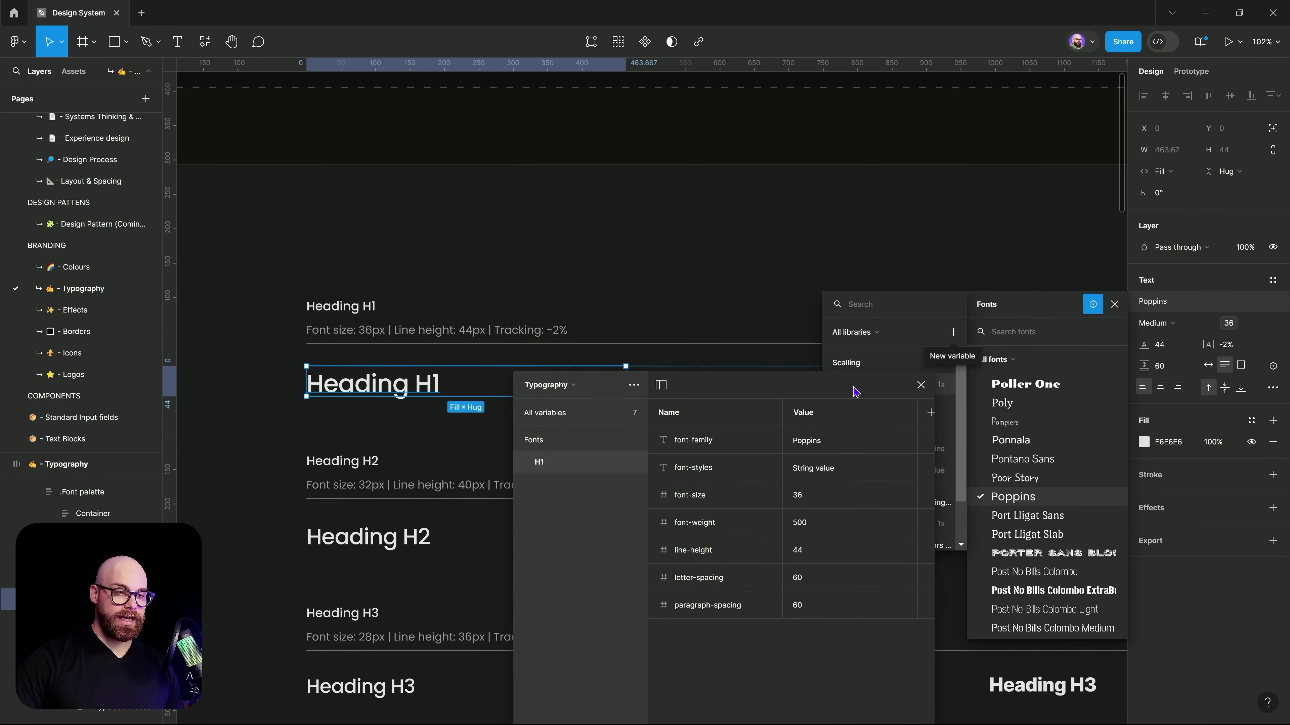
drag(855, 391, 559, 441)
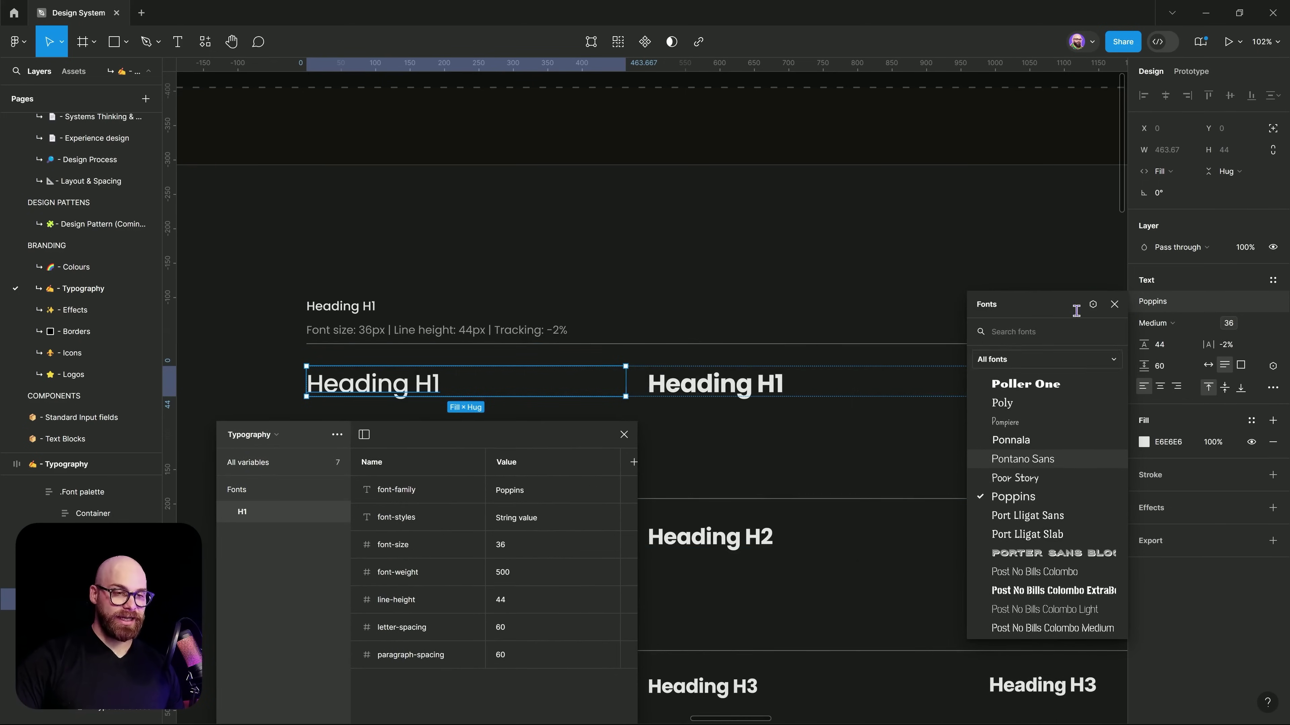
click(1022, 459)
click(1093, 305)
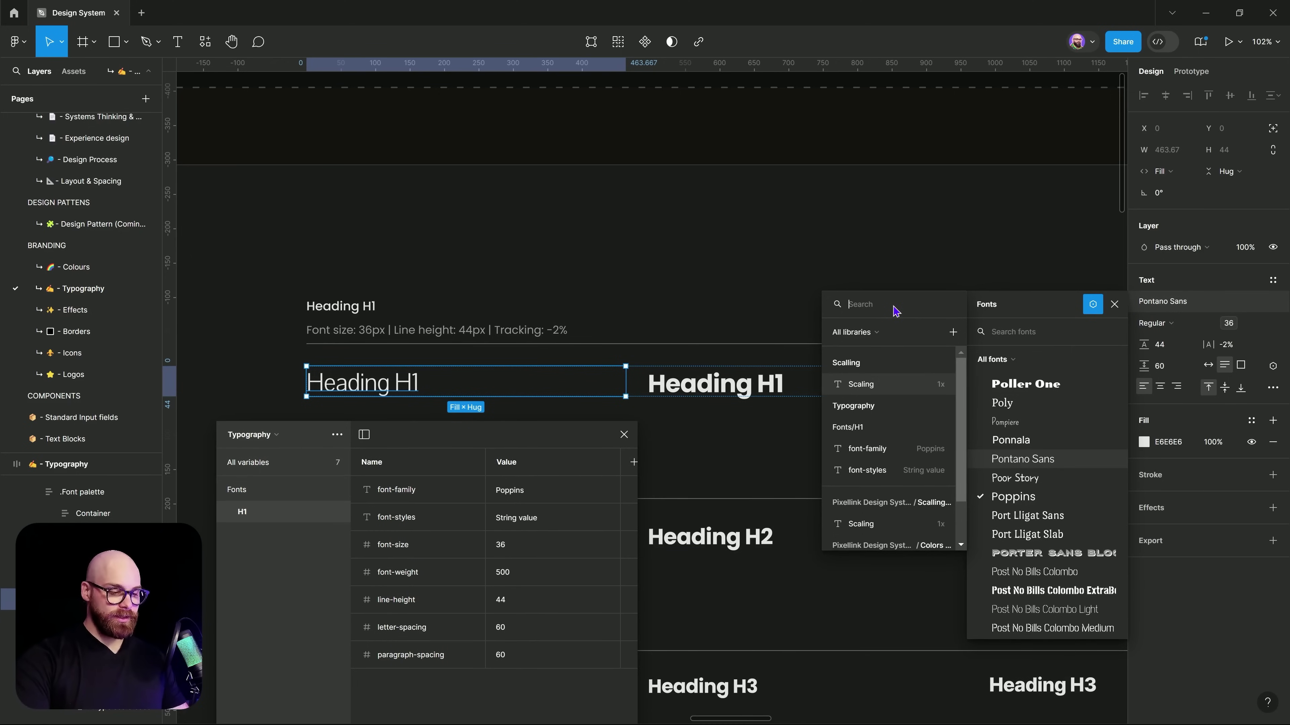
text(Hi)
key(BackSpace)
key(BackSpace)
text(h1)
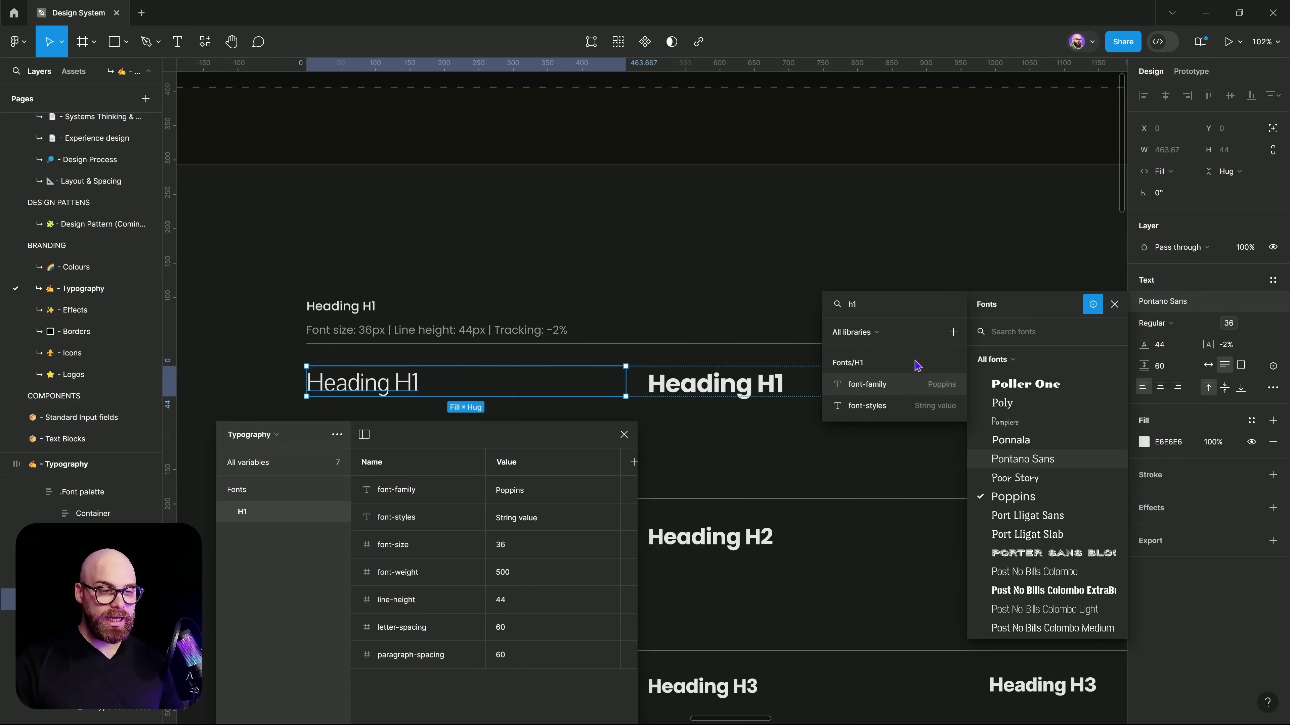
click(915, 384)
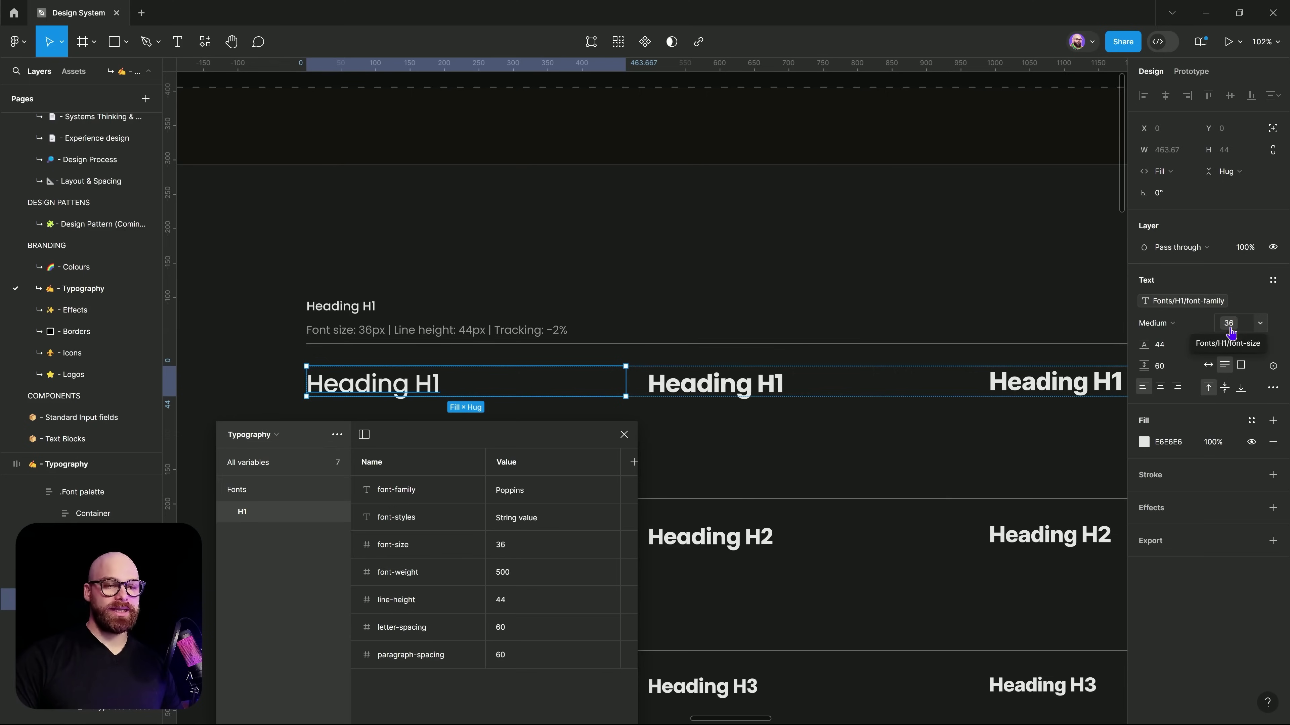
- Search 'font' and apply the Fonts/H1/font-size variable to Heading H1, keeping size 36
click(1259, 323)
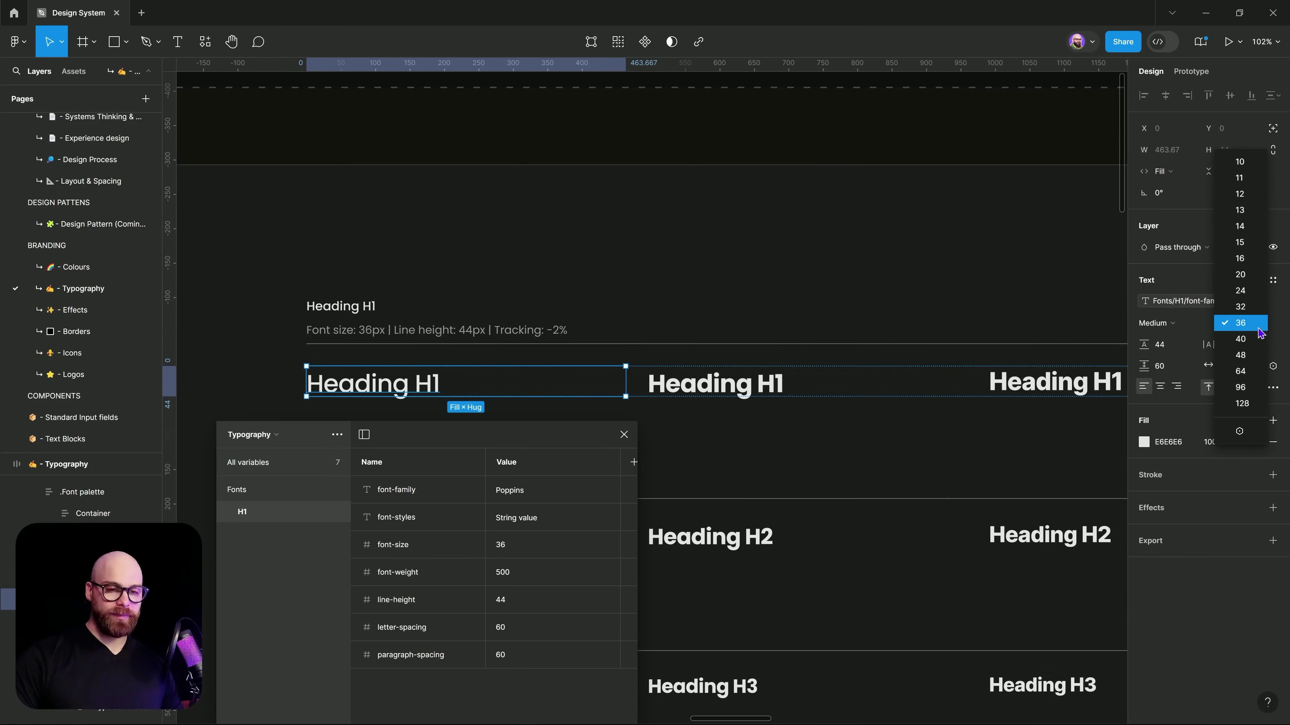
click(1240, 432)
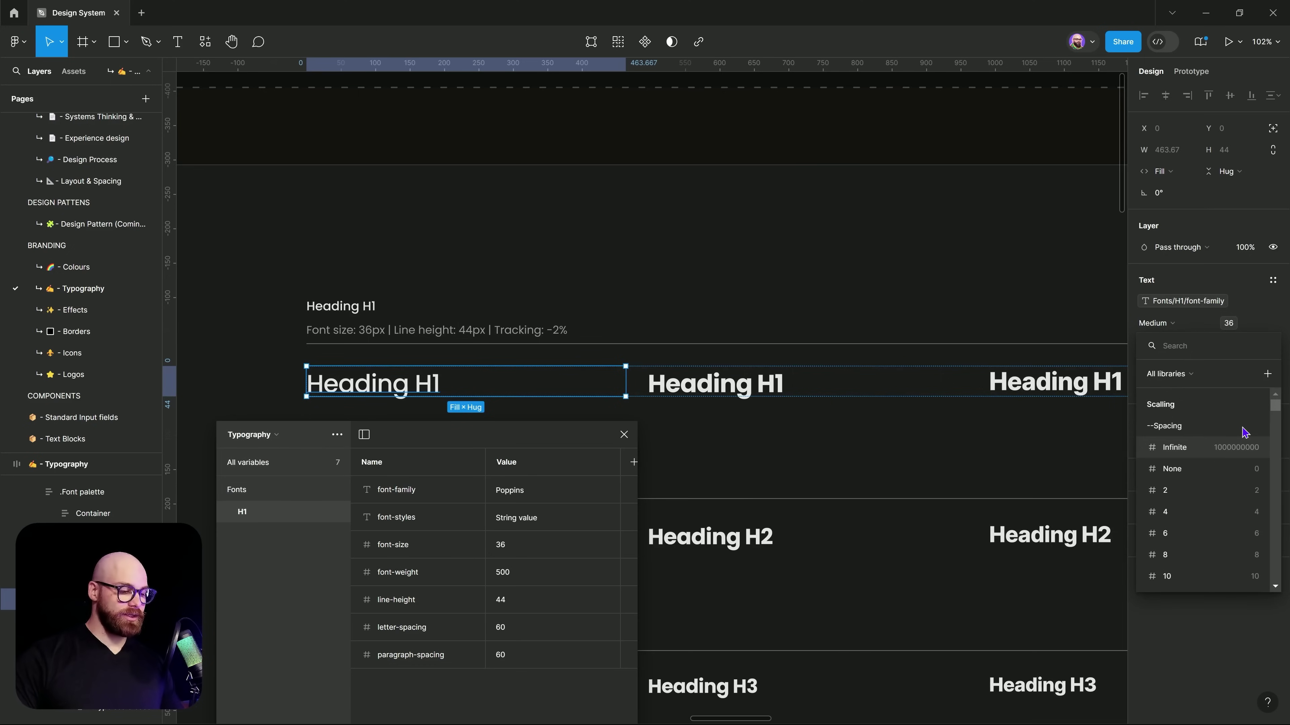
text(fotn)
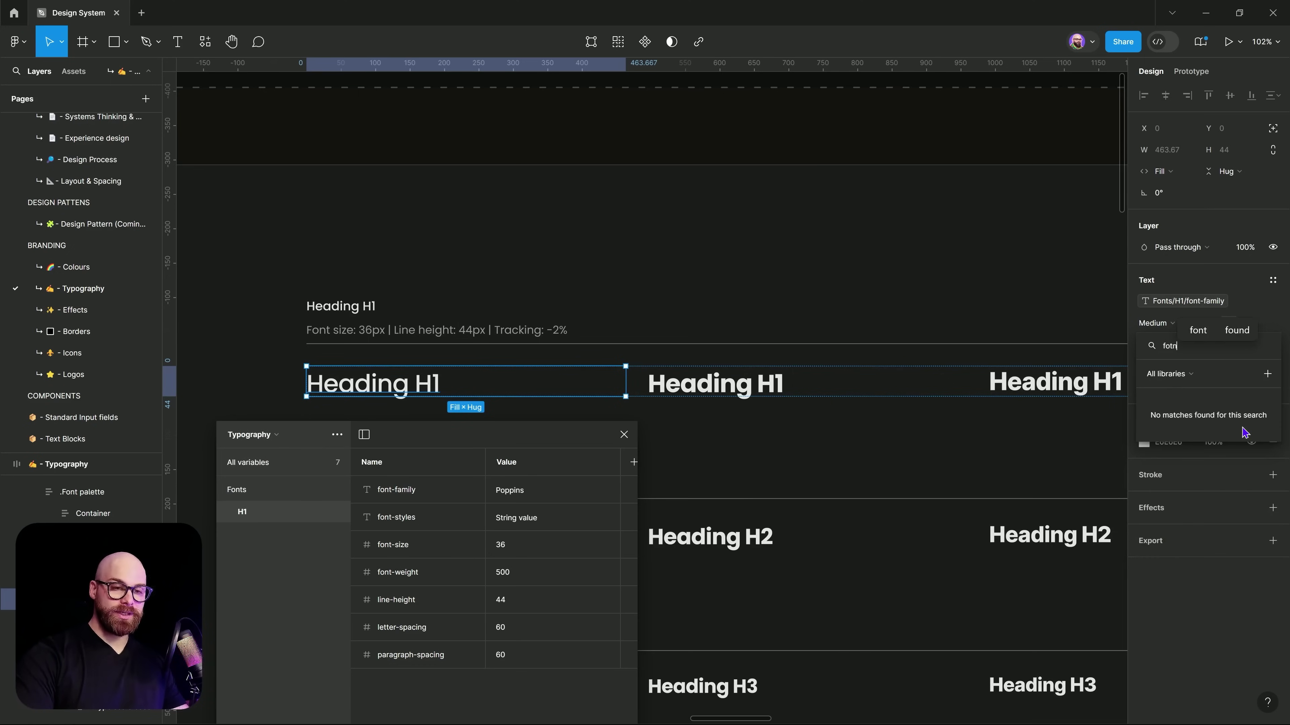
key(BackSpace)
text(nt)
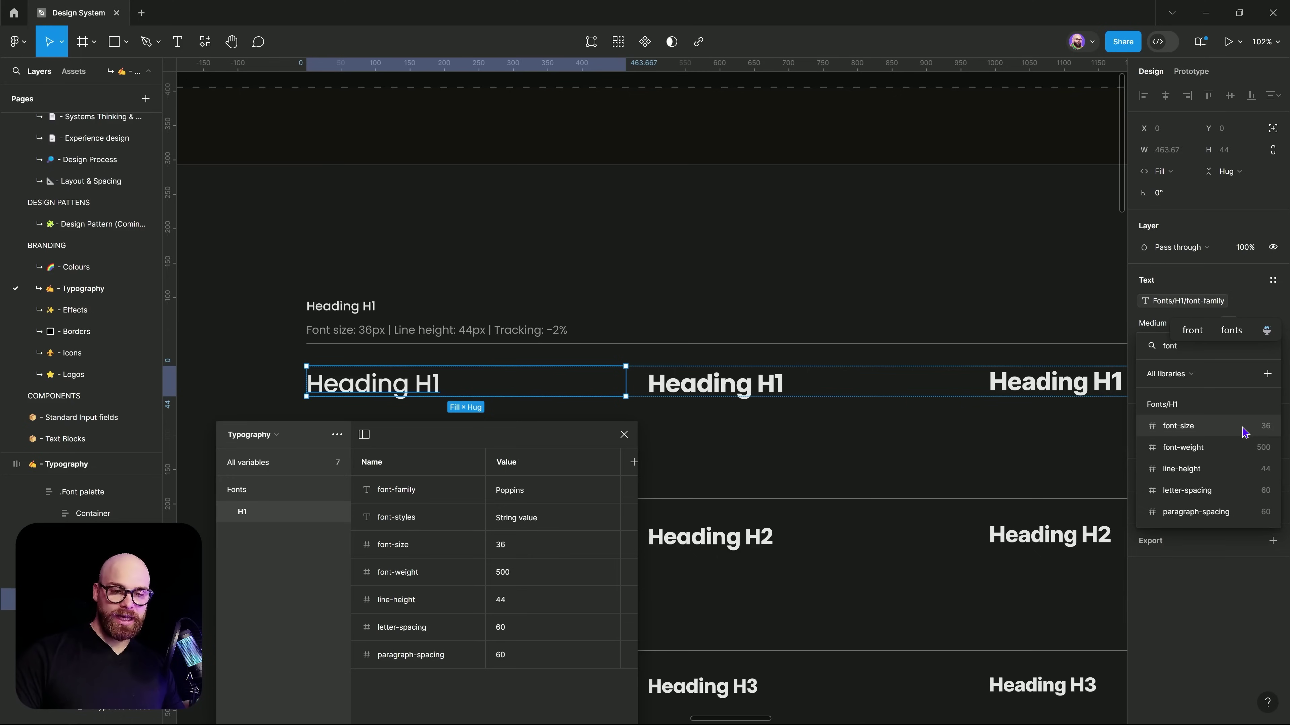
click(1244, 432)
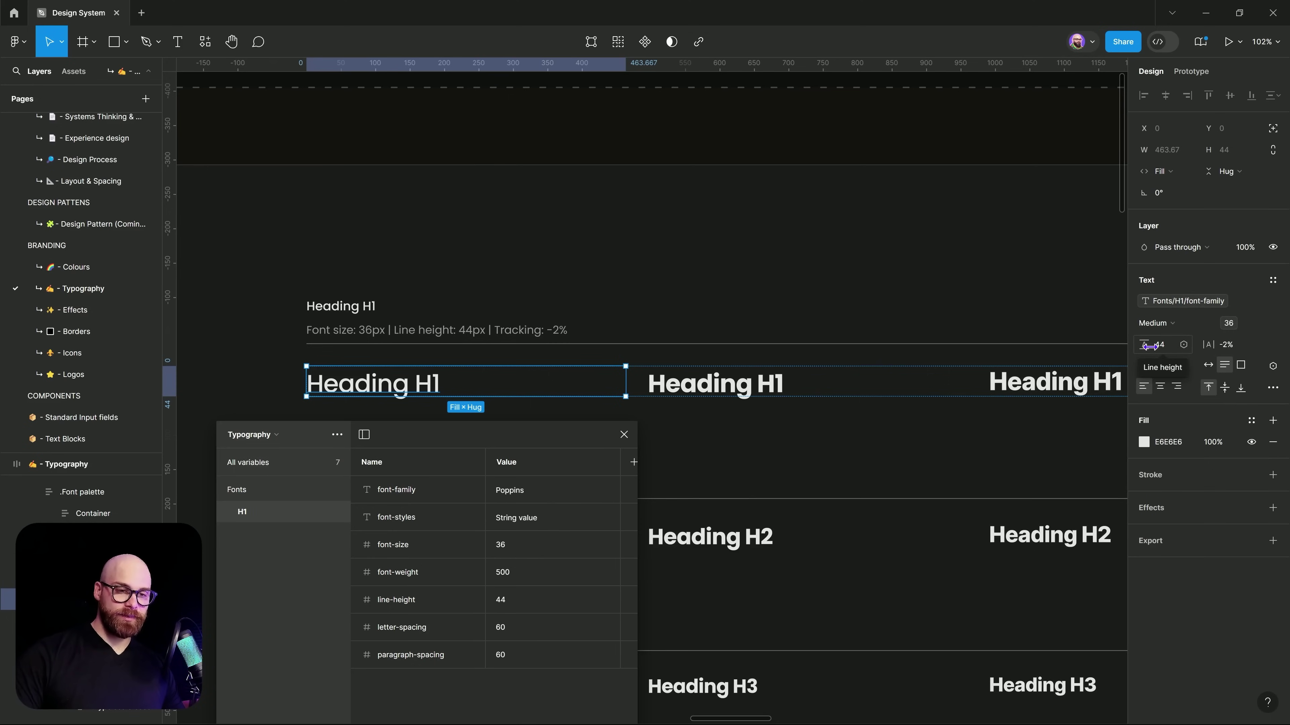
- Bind Heading H1's line height to the line-height variable (44) via a 'line' search
click(1185, 346)
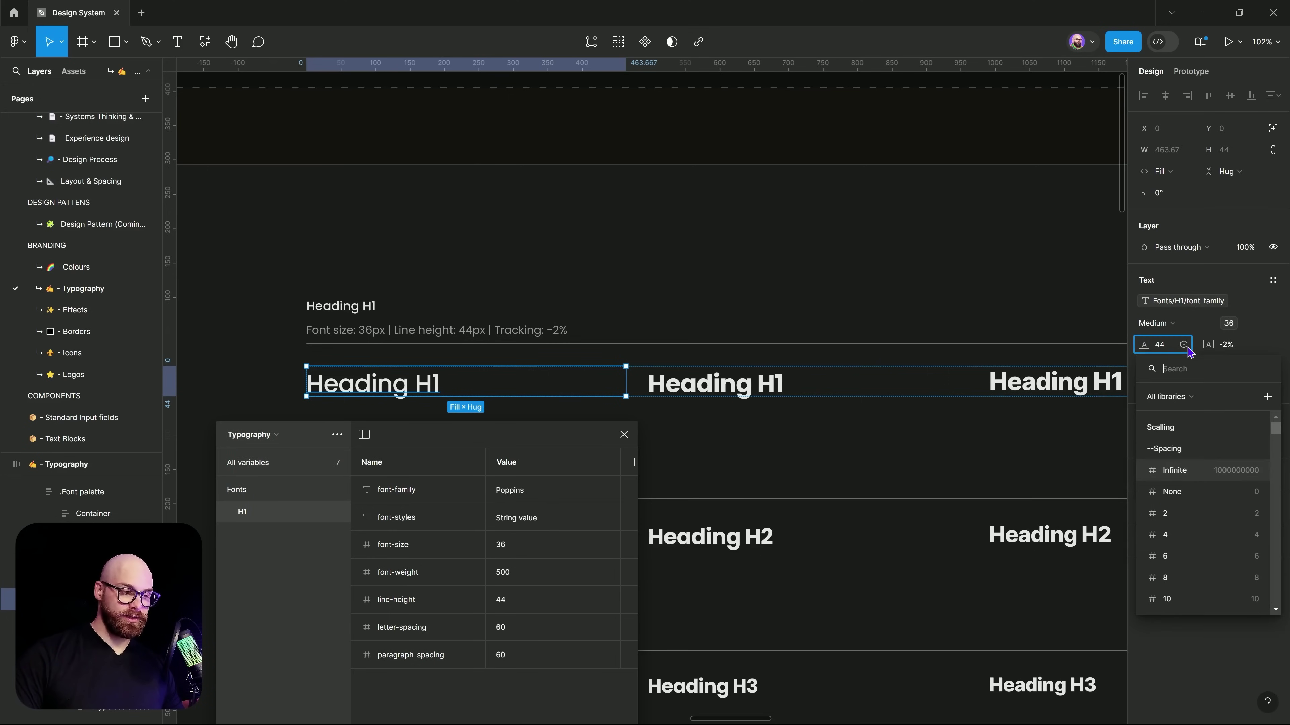
text(line)
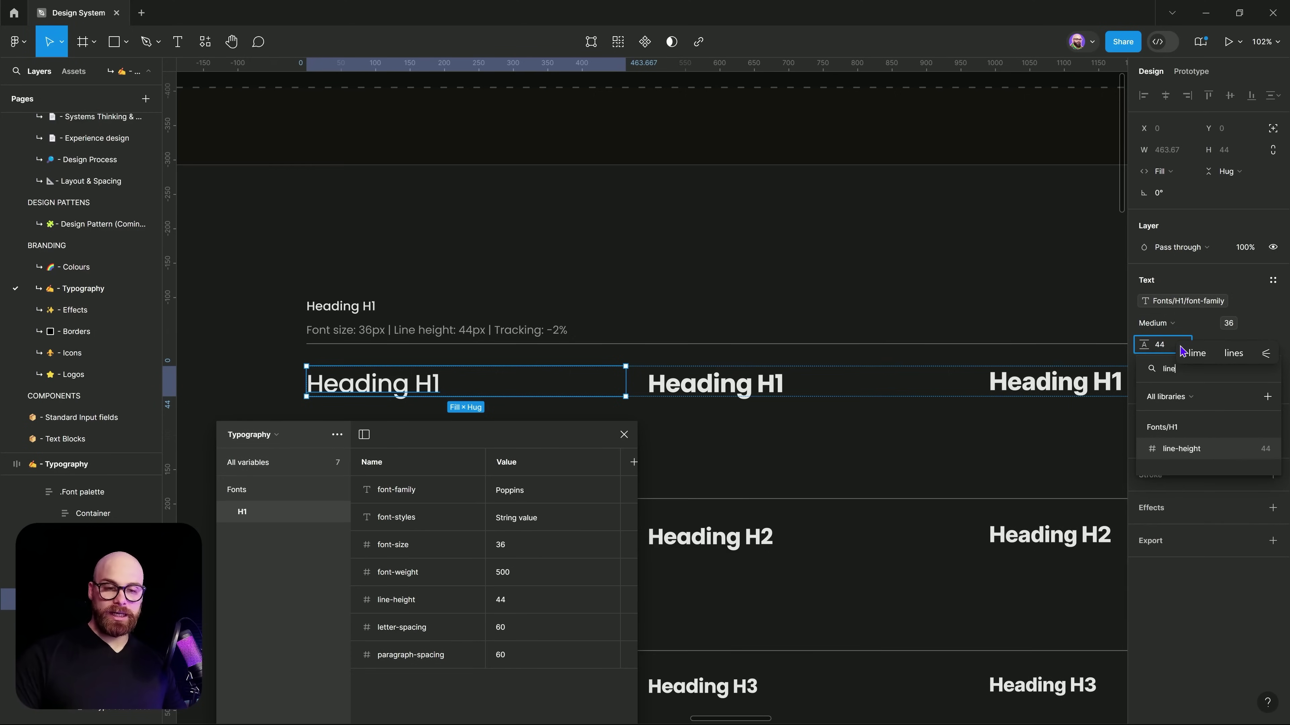
click(1185, 449)
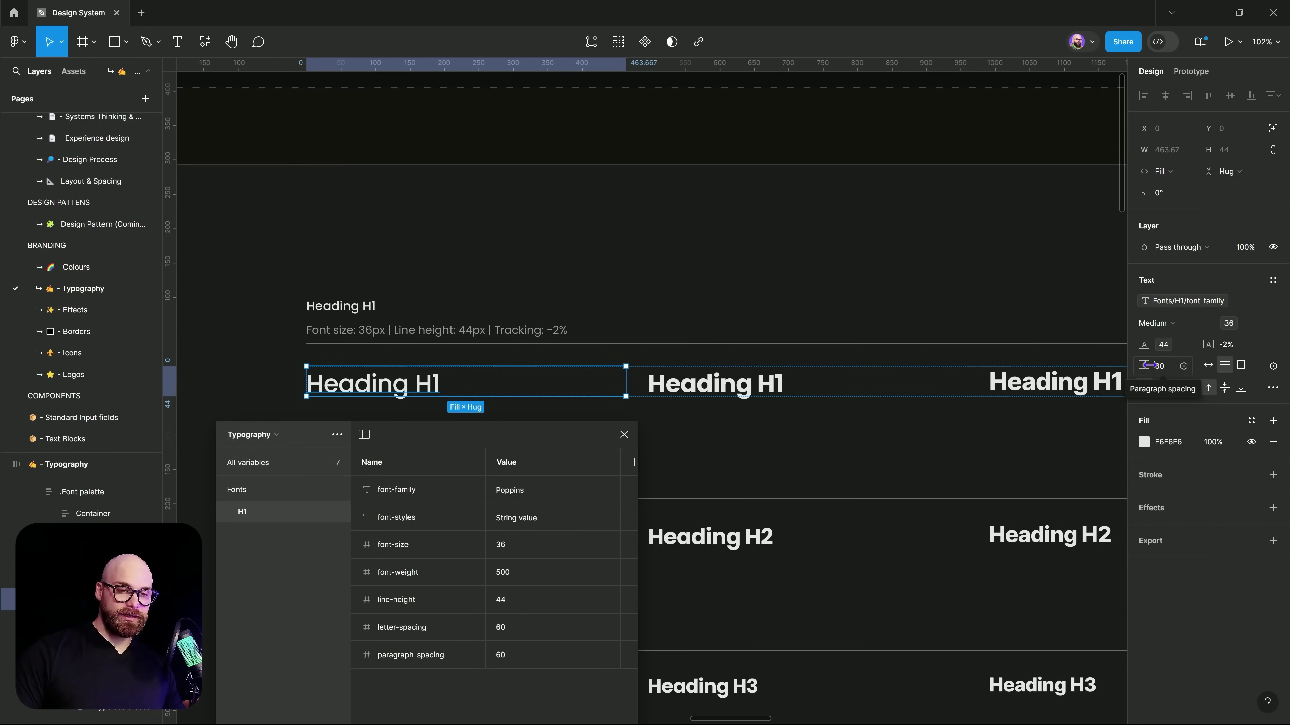
- Bind its paragraph spacing to the paragraph-spacing variable (60) via a 'para' search
click(1182, 368)
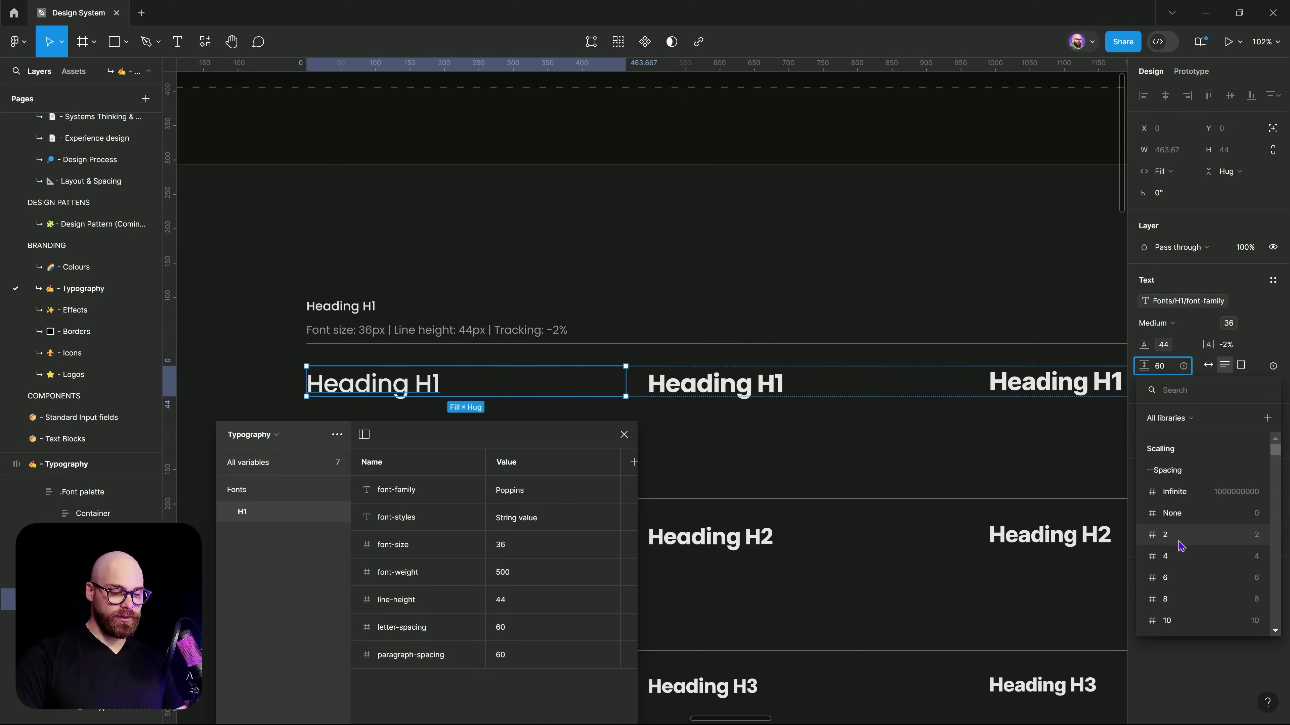
text(pa)
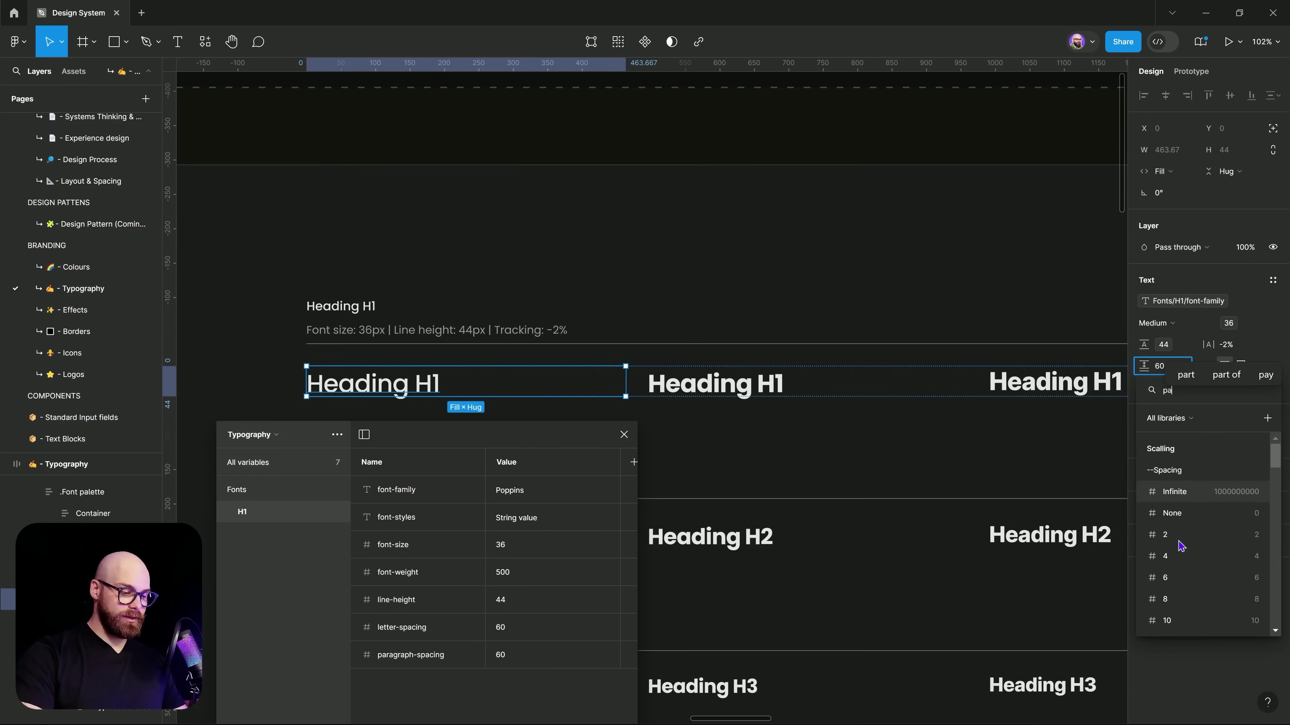
text(ra)
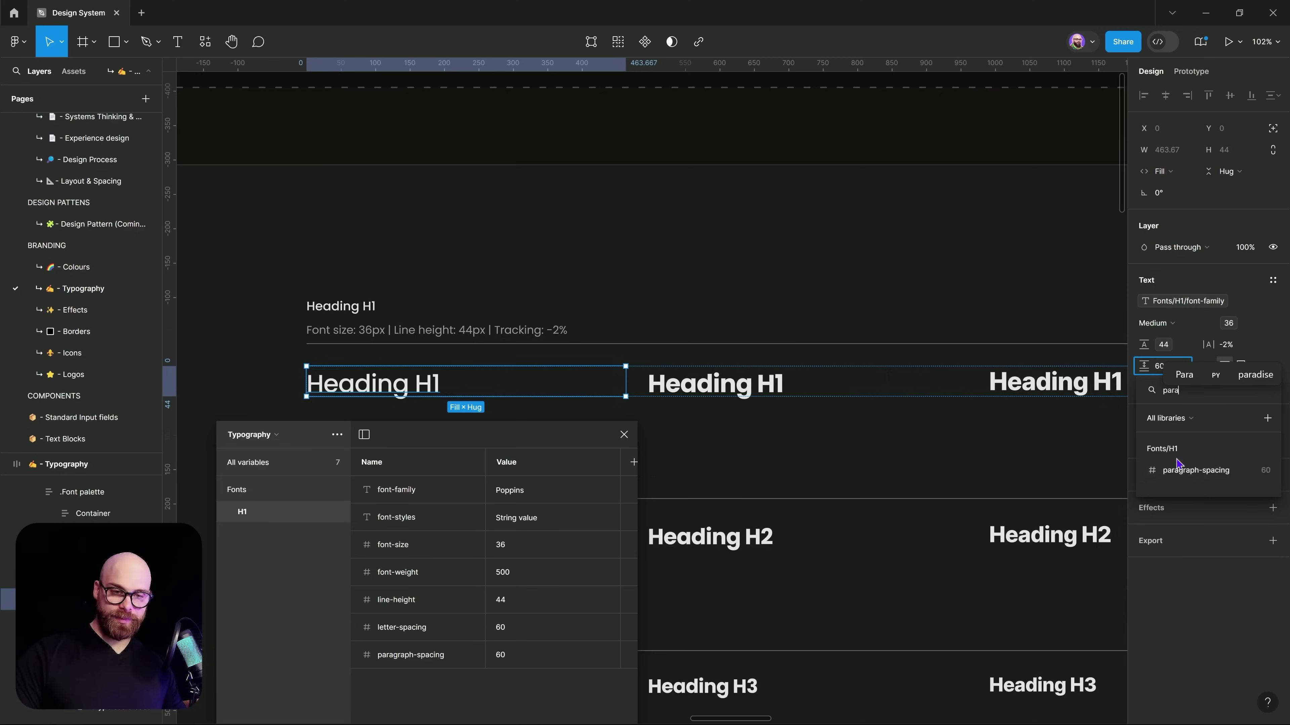
click(1183, 473)
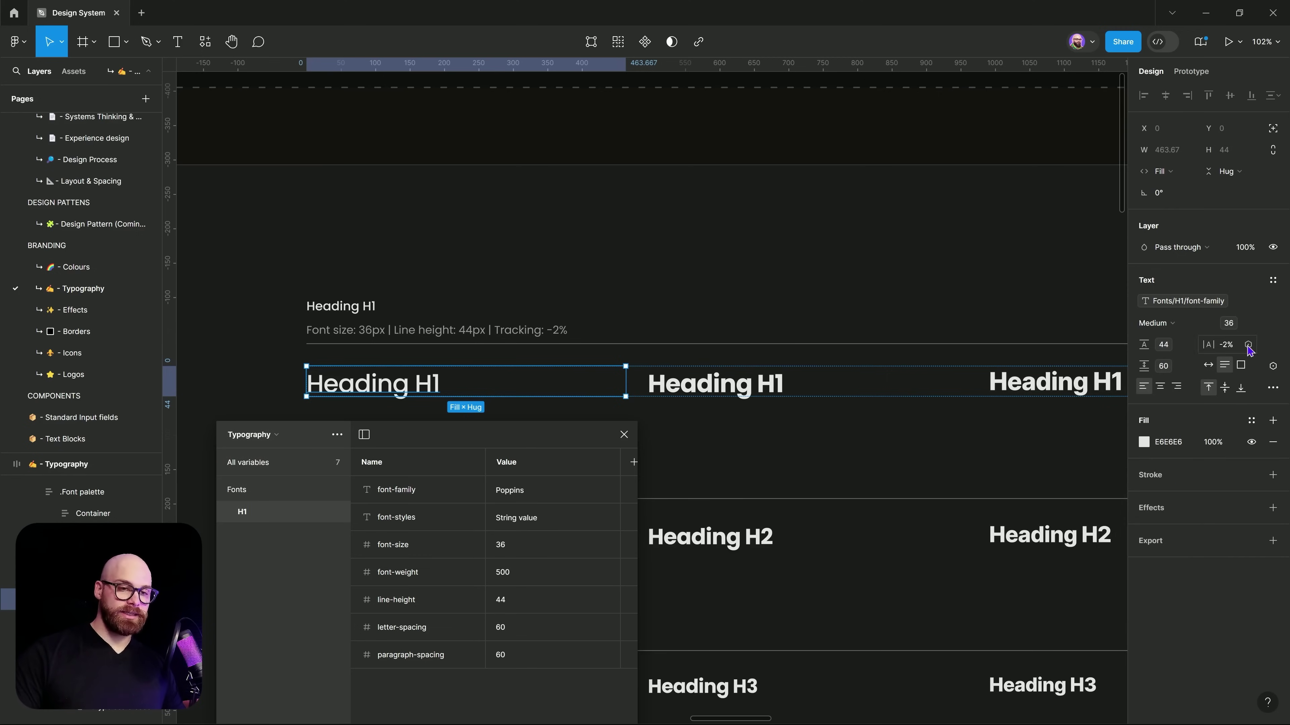
click(1247, 346)
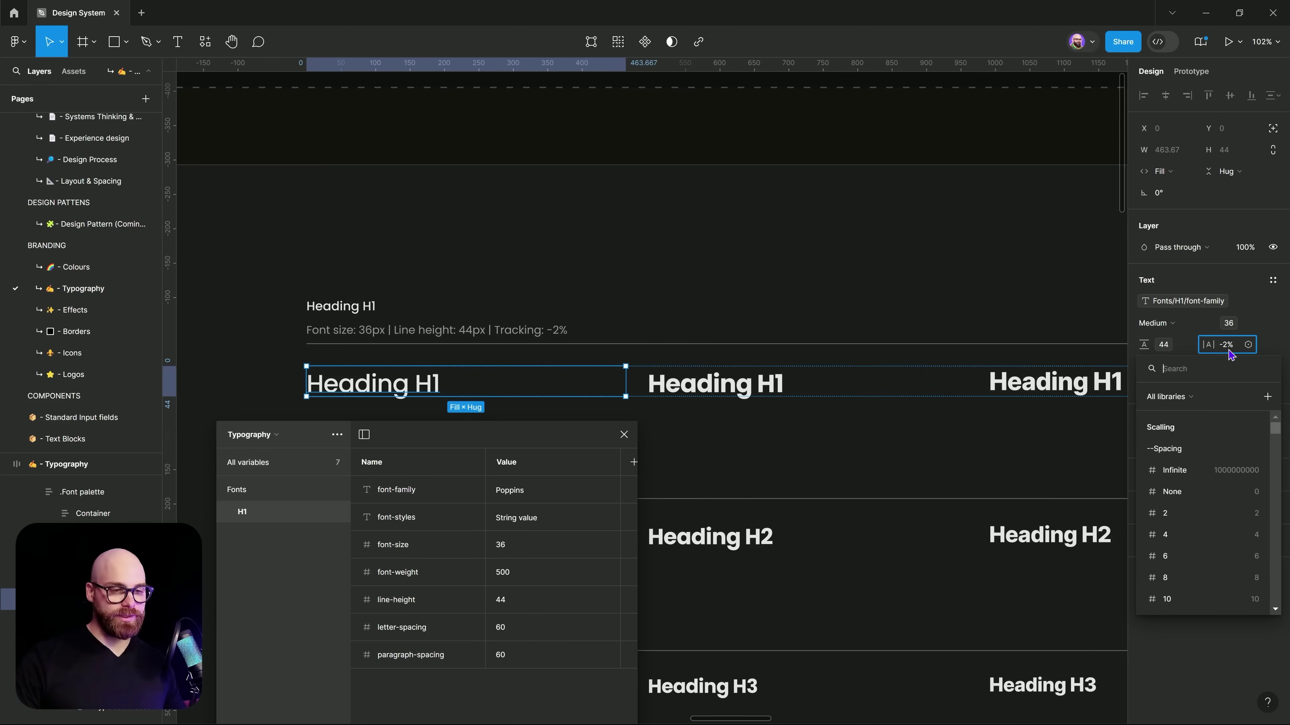
click(1197, 329)
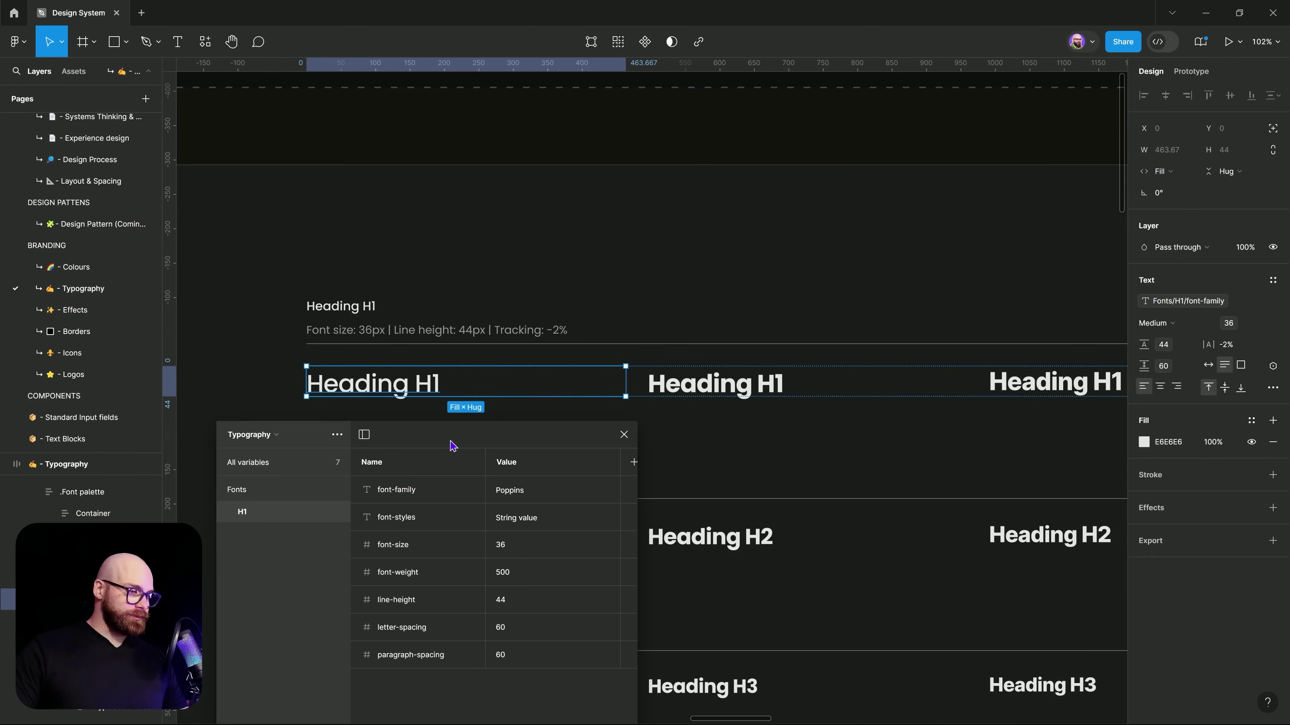
- Preview the font weights, then search 'we' and apply Fonts/H1/font-weight to Heading H1
click(1176, 325)
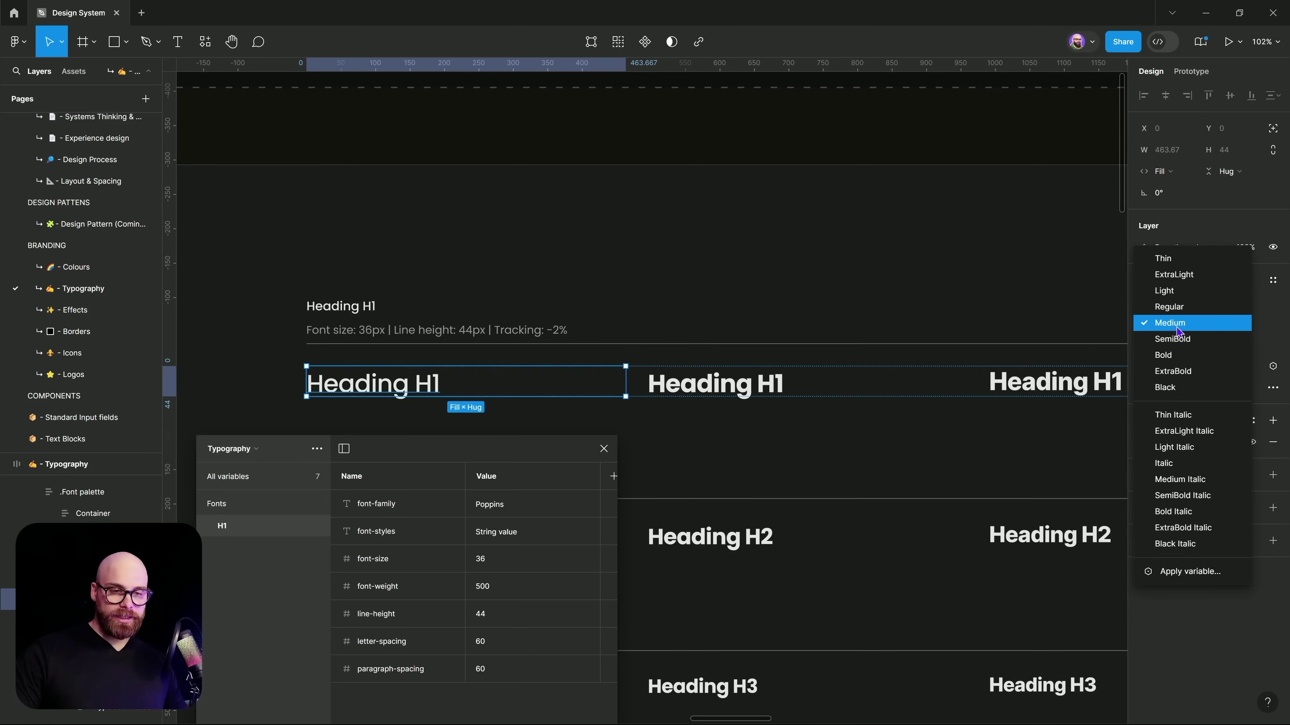
key(Up)
key(Up)
key(Up)
key(Up)
key(Down)
key(Down)
key(Down)
key(Down)
key(Down)
key(Down)
key(Down)
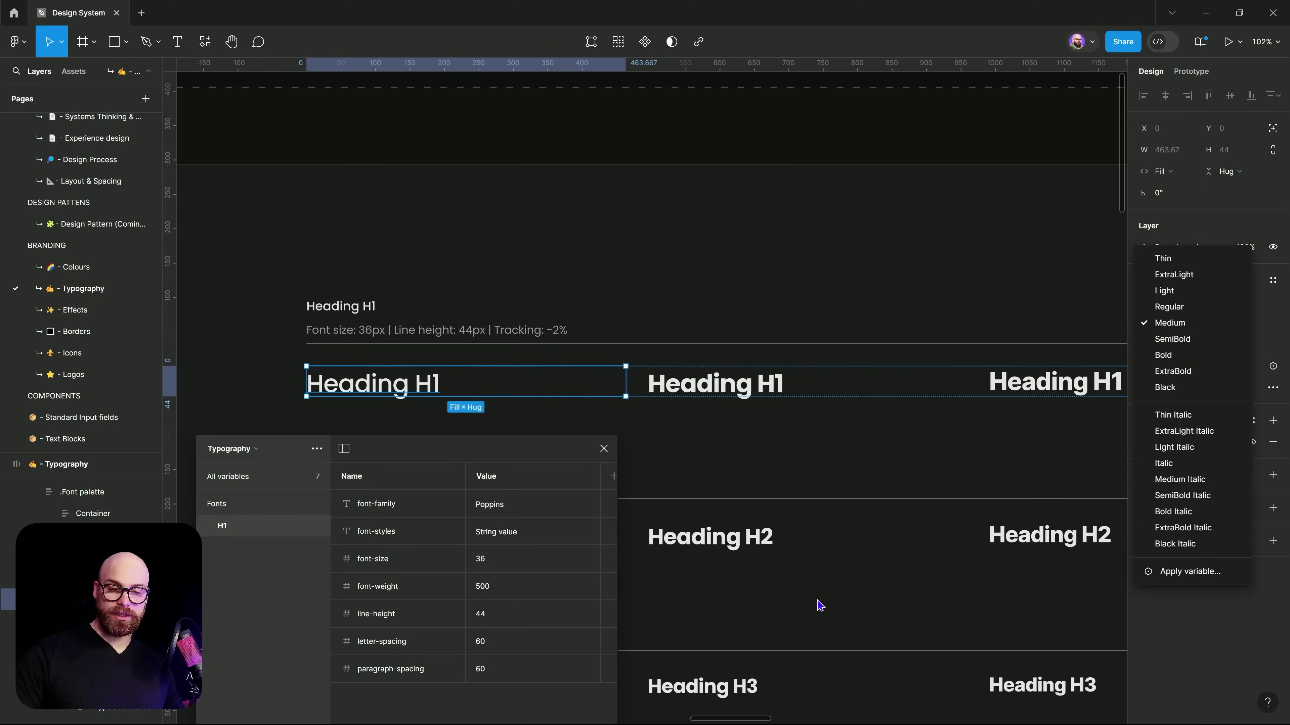
click(1165, 574)
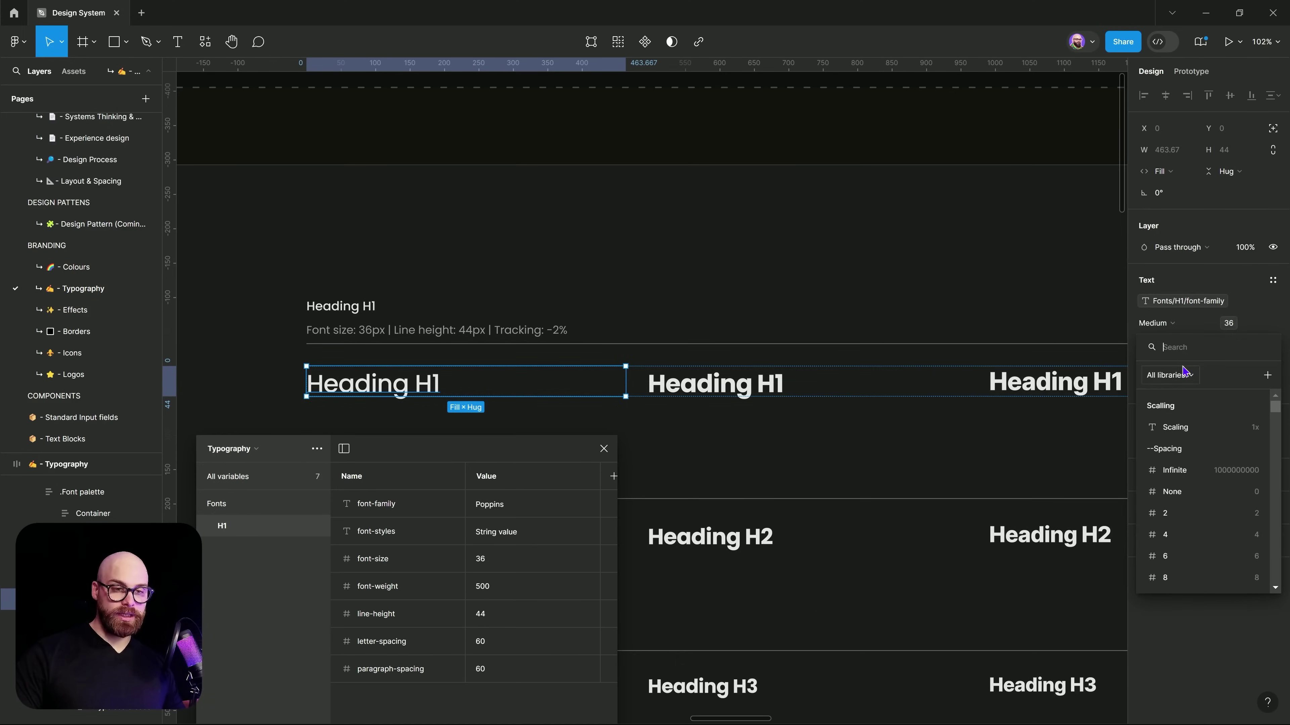
text(we)
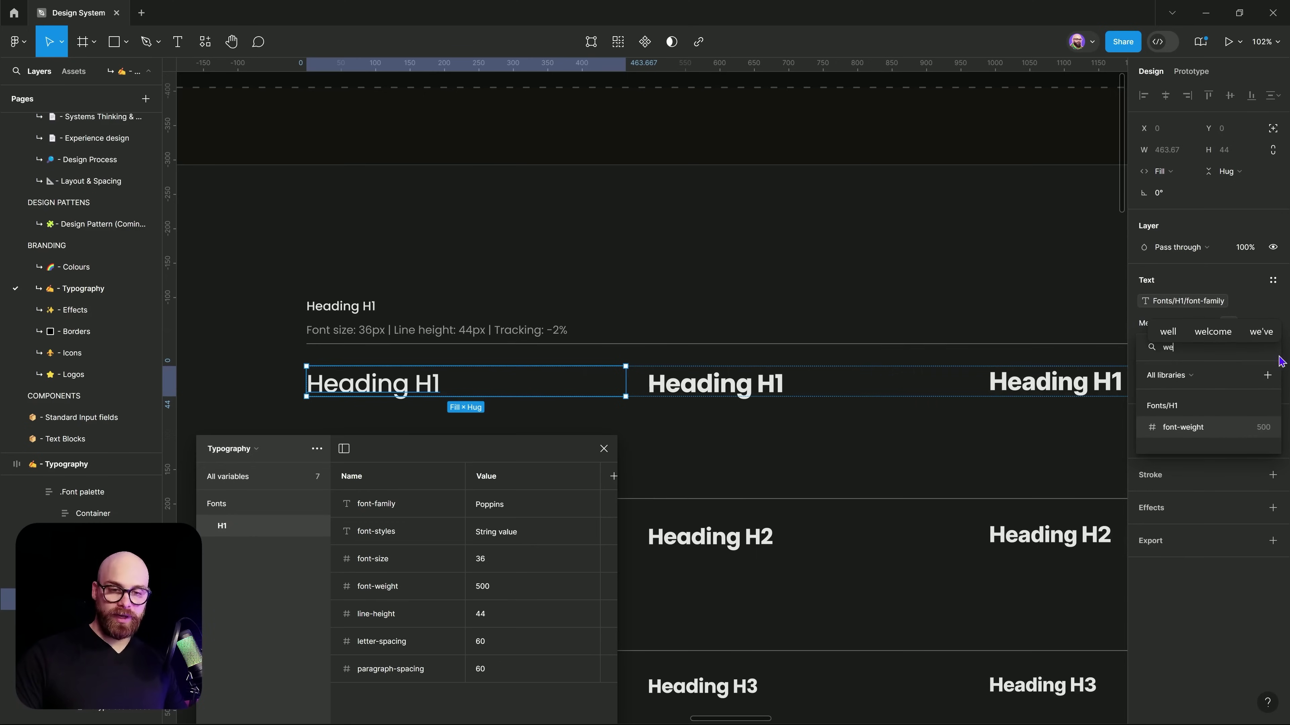
click(1257, 428)
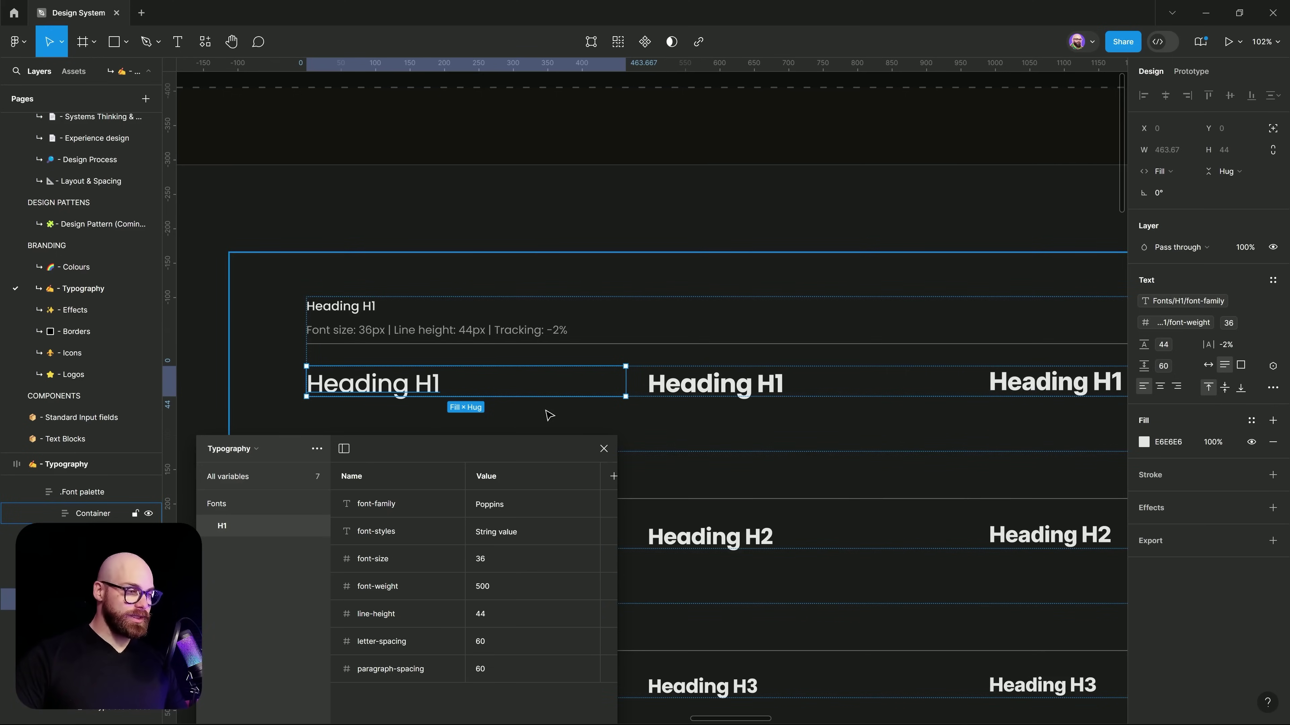
- Widen the variables table and add Mode 2 with font-family set to Roboto
scroll(725, 323, down, 3)
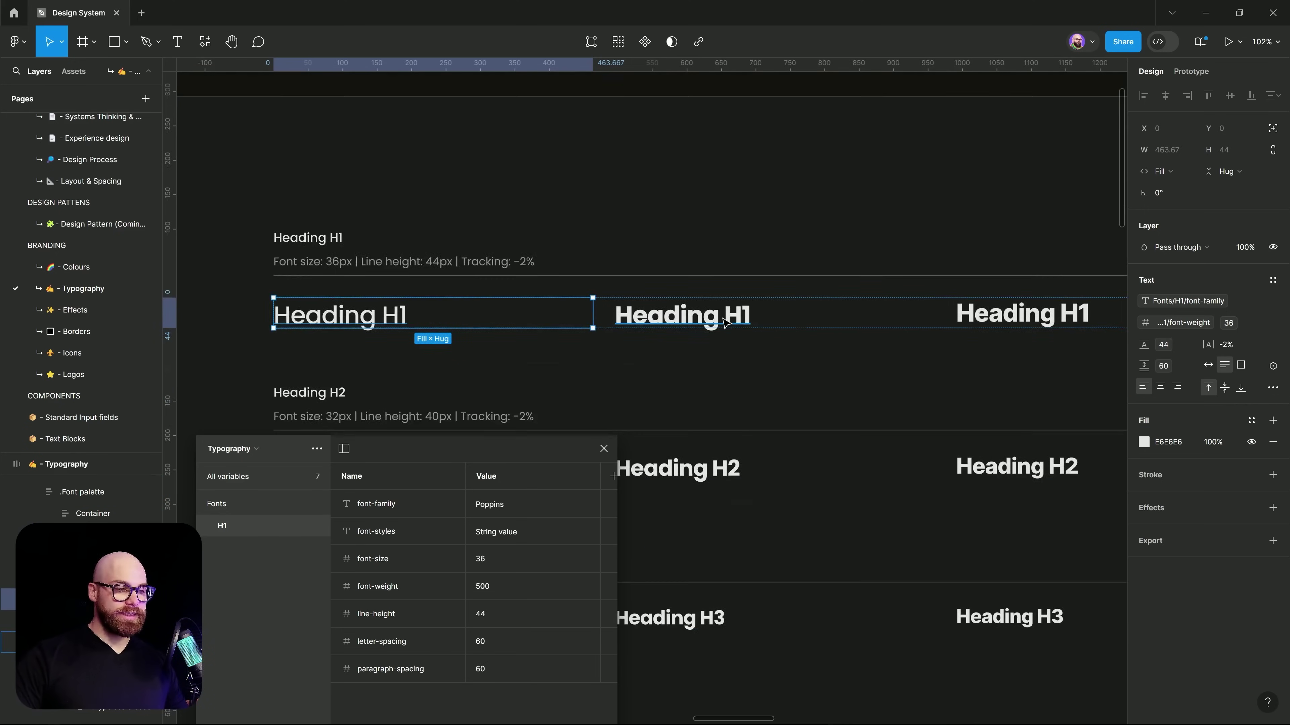
scroll(725, 323, down, 5)
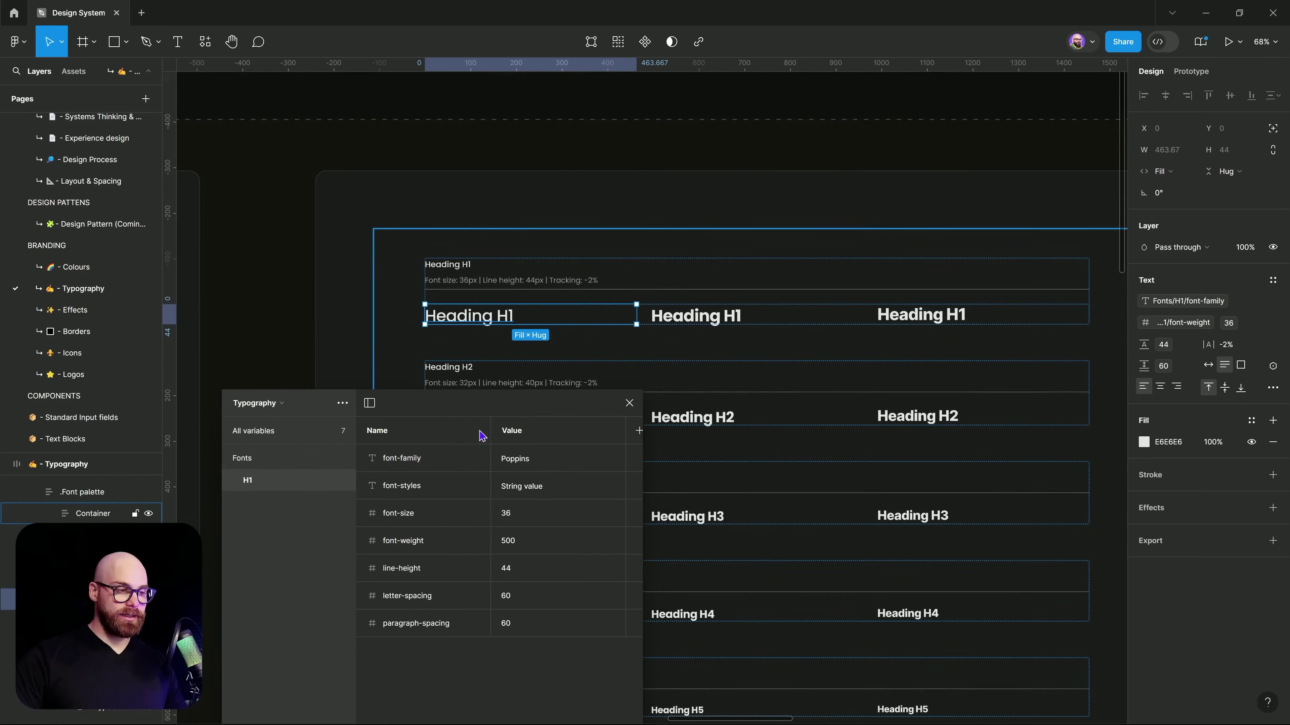
drag(641, 459, 1041, 511)
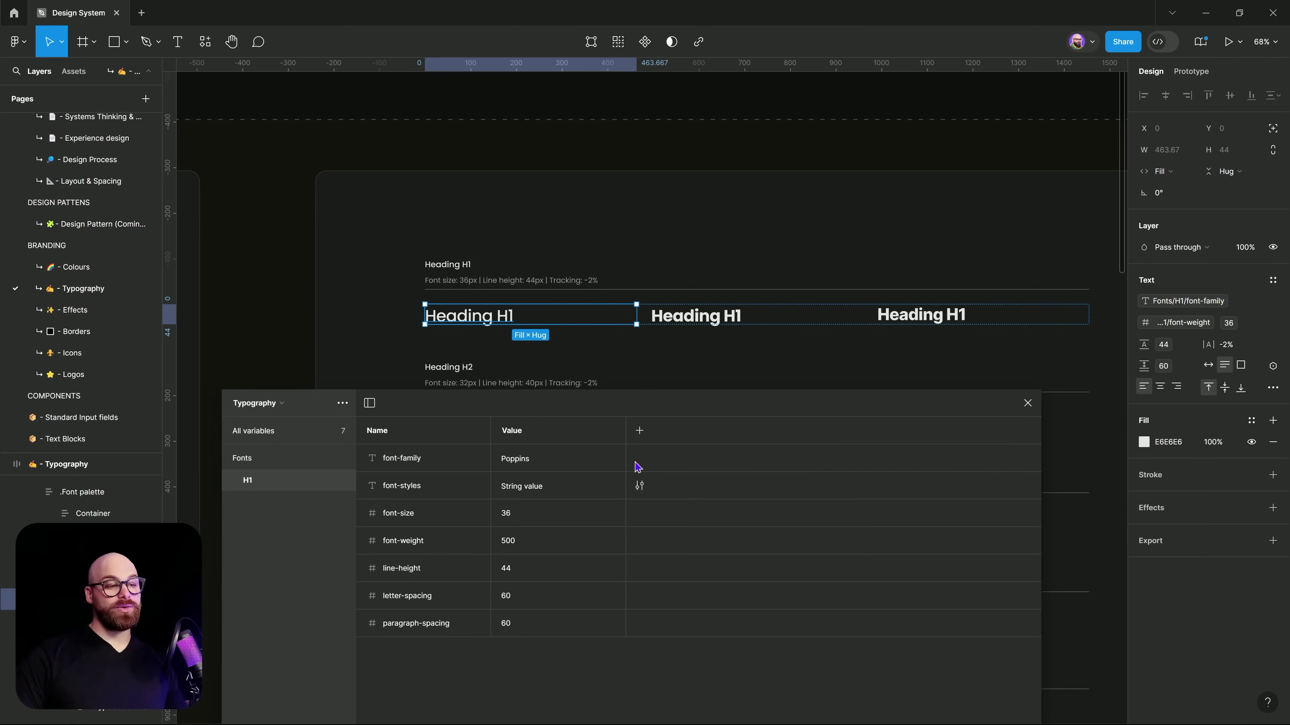
click(640, 431)
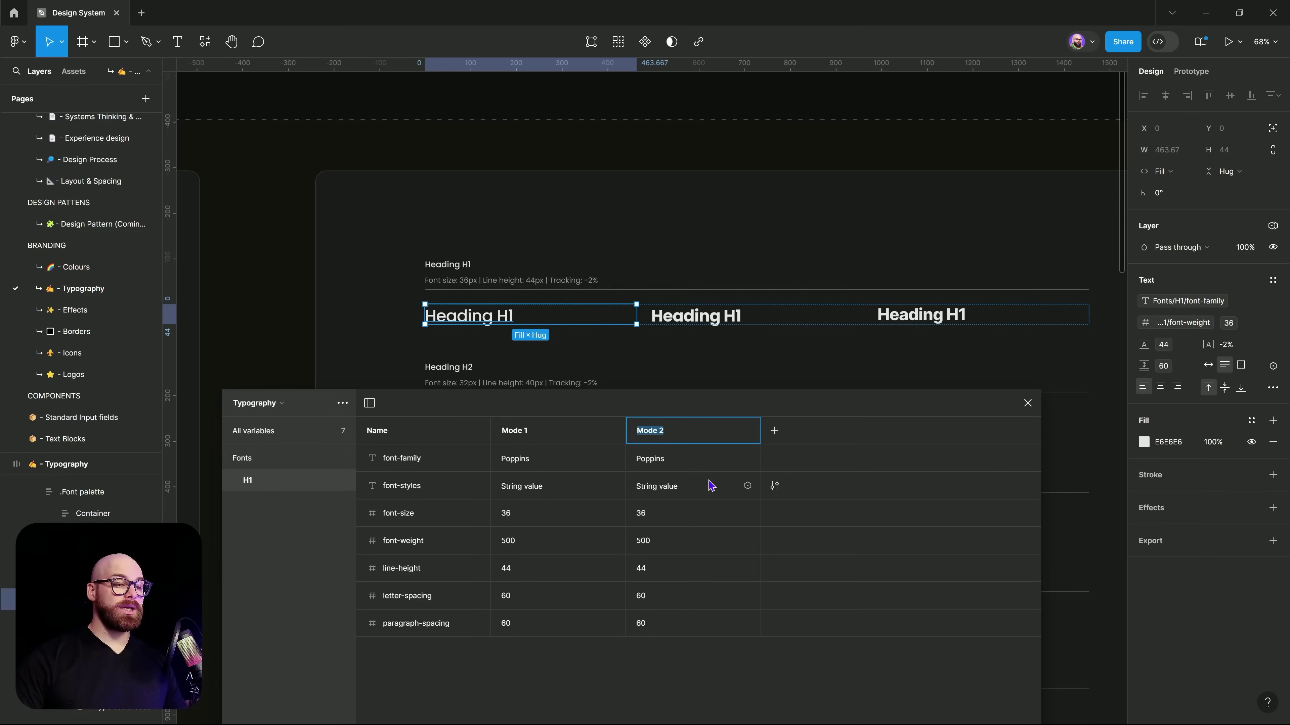
click(661, 466)
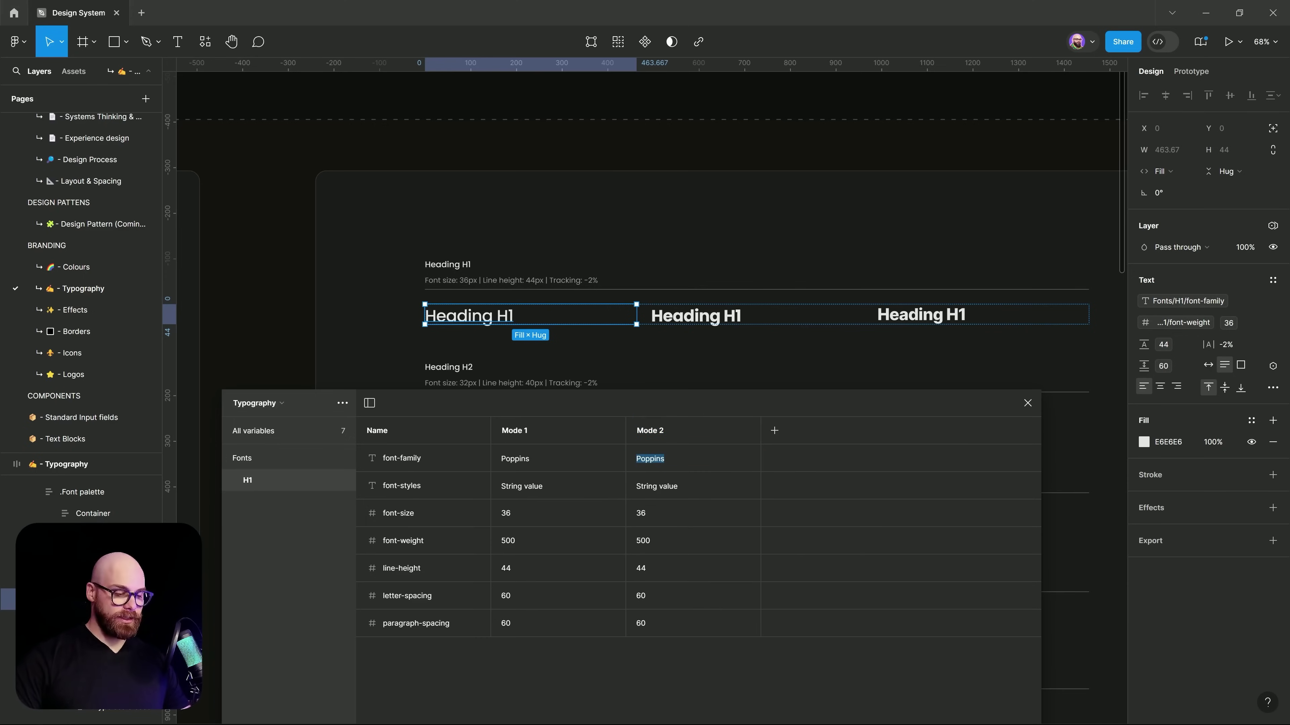
click(663, 459)
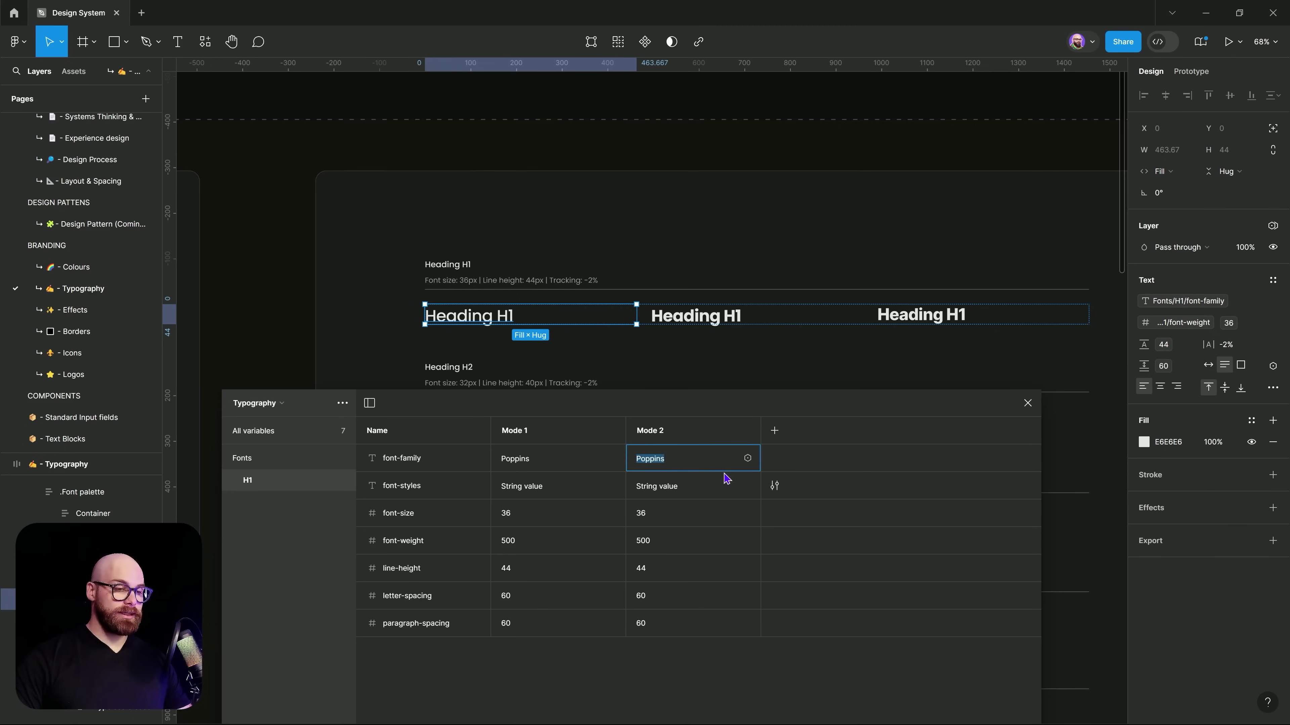
text(Roboto)
click(522, 460)
key(ctrl+c)
- Rename the two modes Poppins and Roboto
double_click(526, 430)
key(ctrl+v)
click(653, 461)
key(ctrl+c)
double_click(673, 430)
key(ctrl+v)
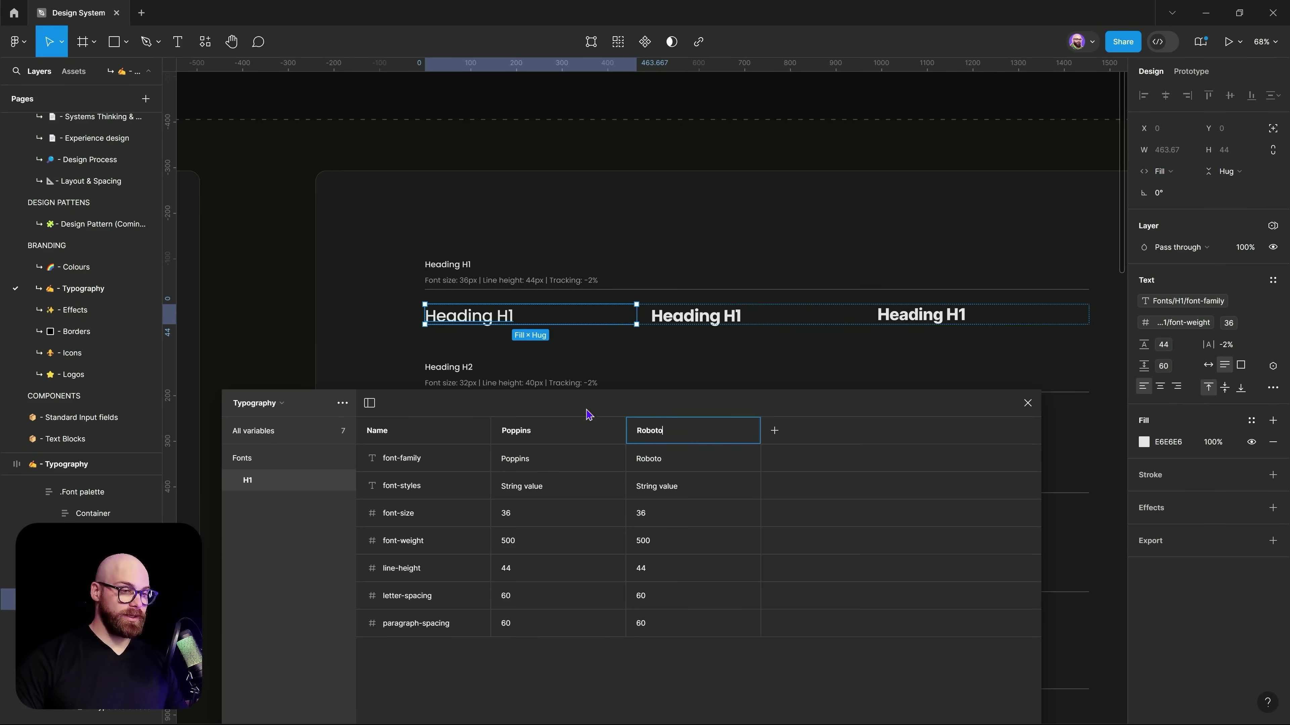
key(Return)
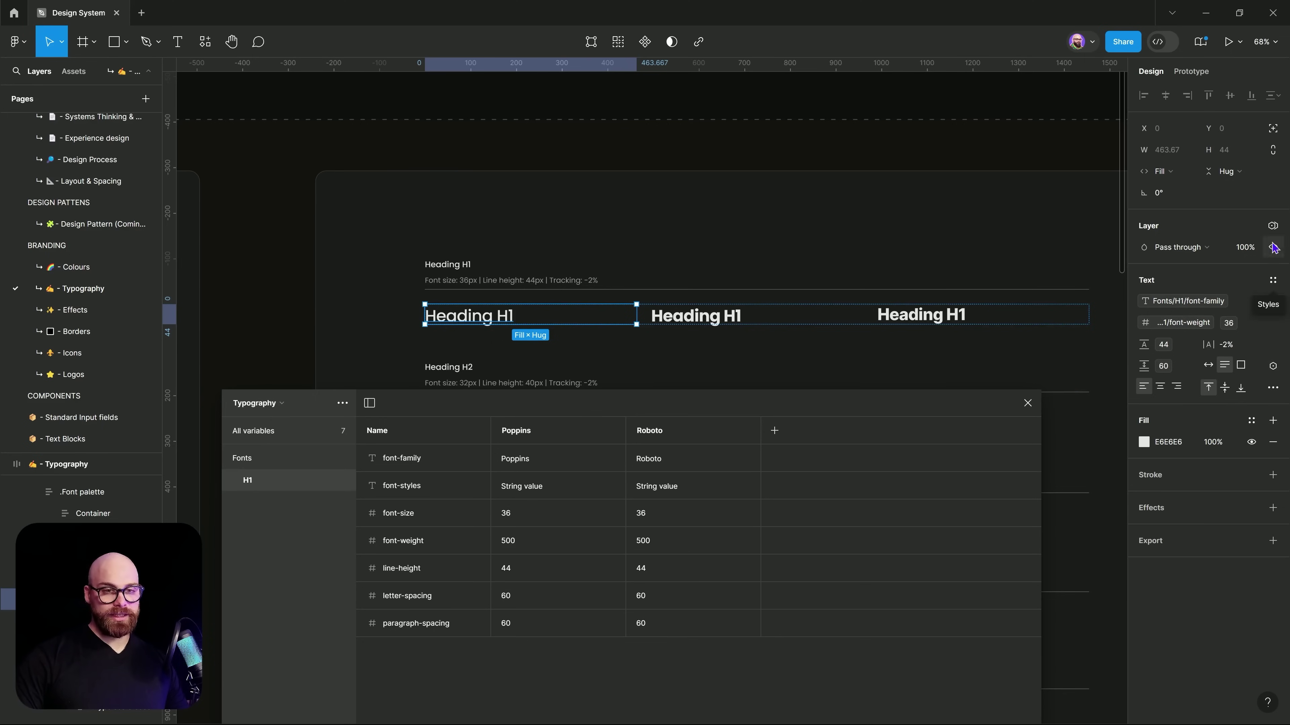
- Set the Heading H1 frame's Typography variable mode to Roboto
click(1272, 226)
mouse_move(1239, 264)
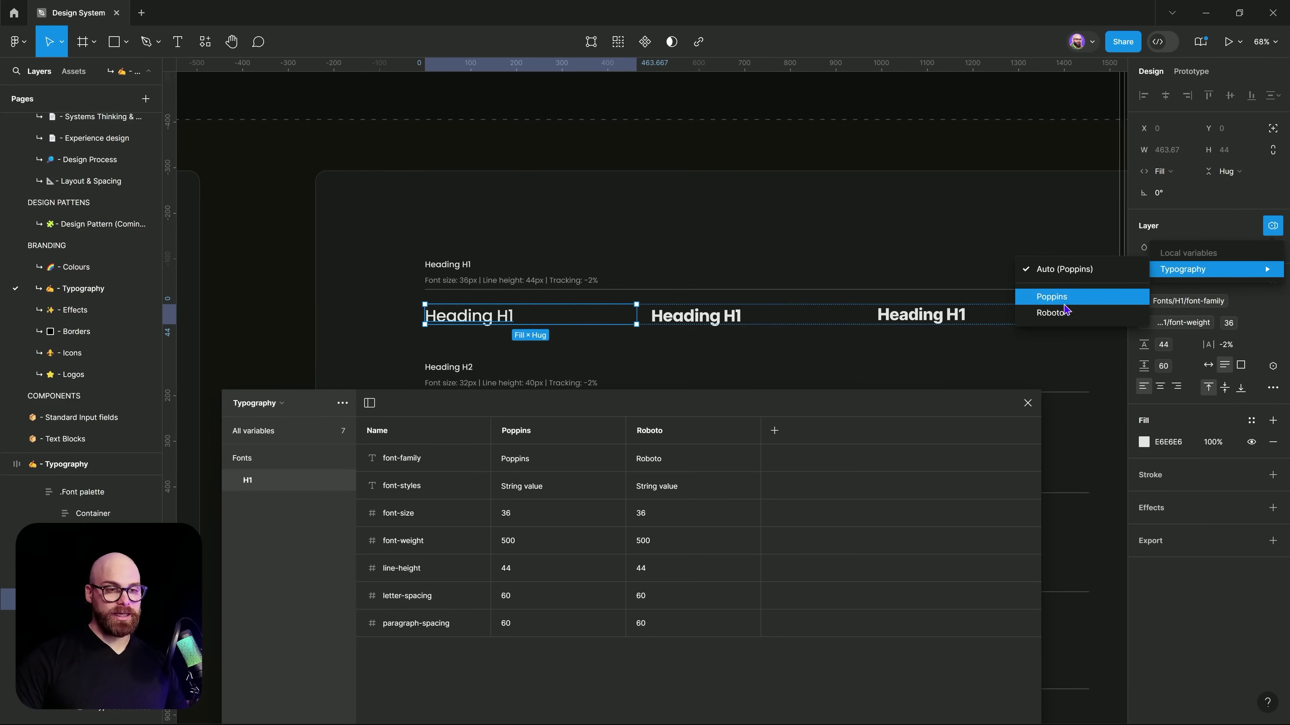
click(1067, 318)
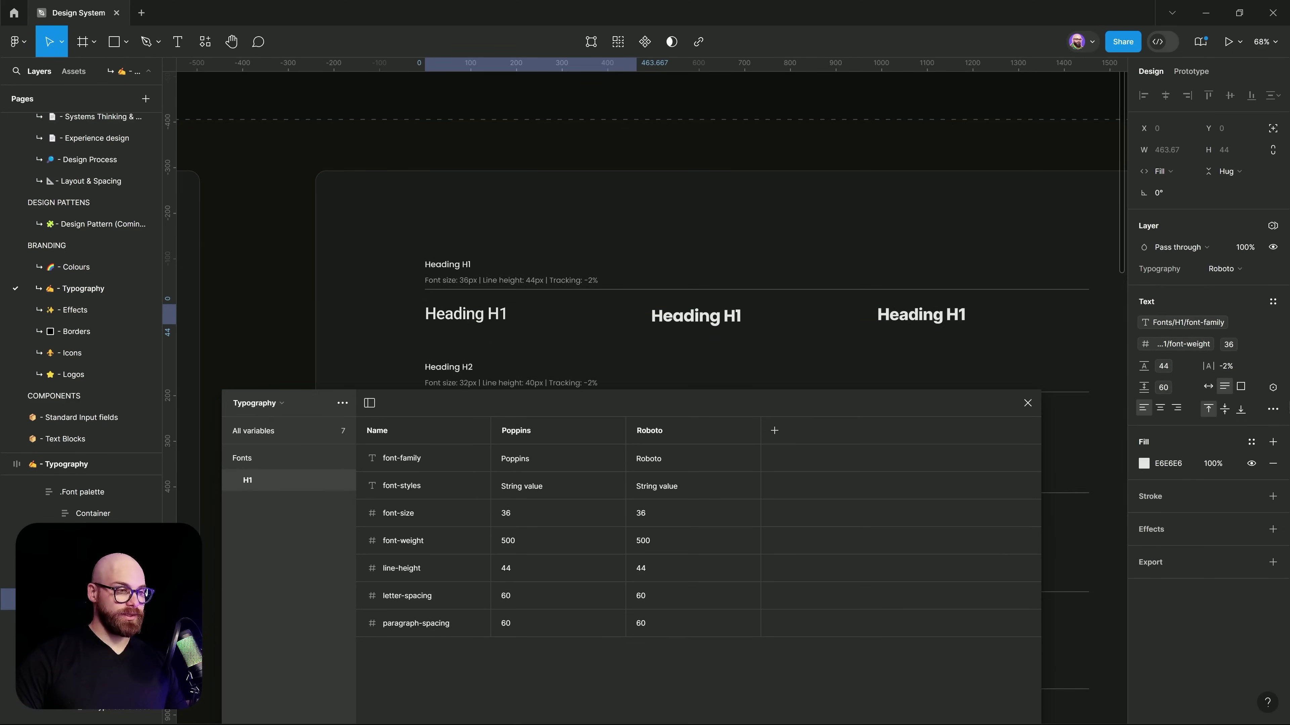
- Delete the Roboto mode and create a new variable collection named Font-familys
right_click(686, 440)
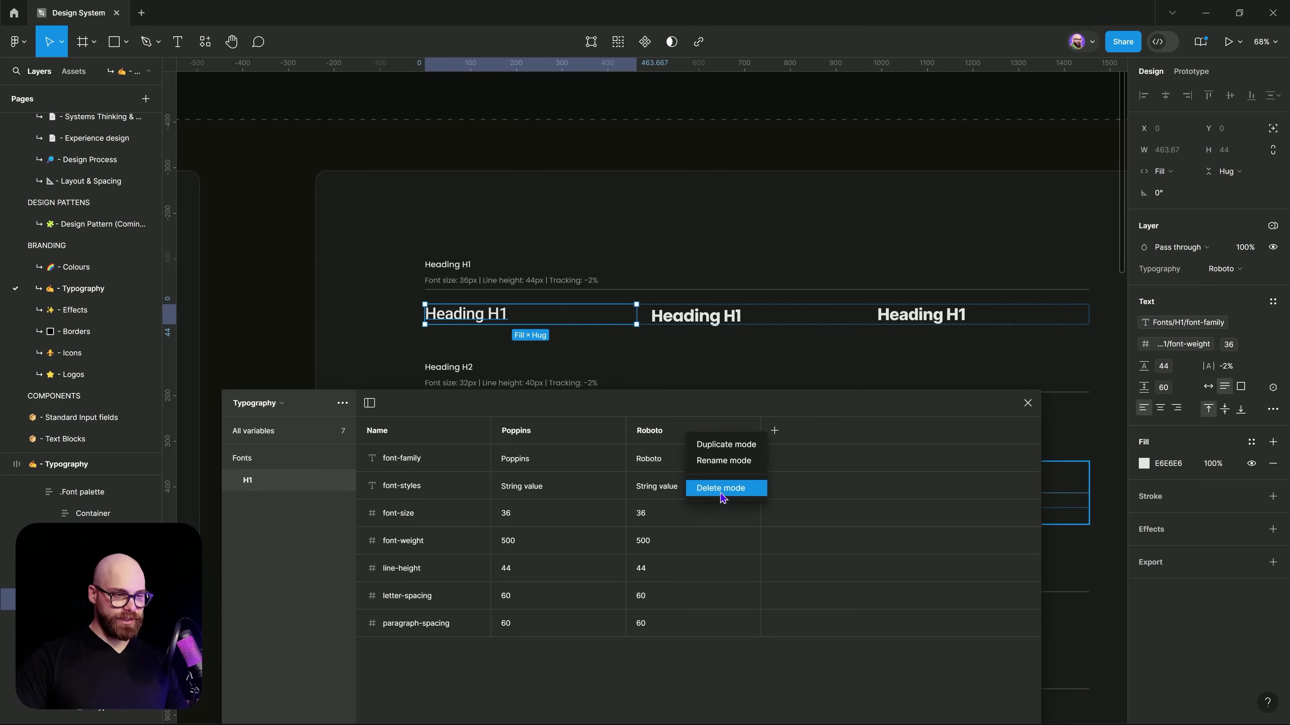
click(722, 498)
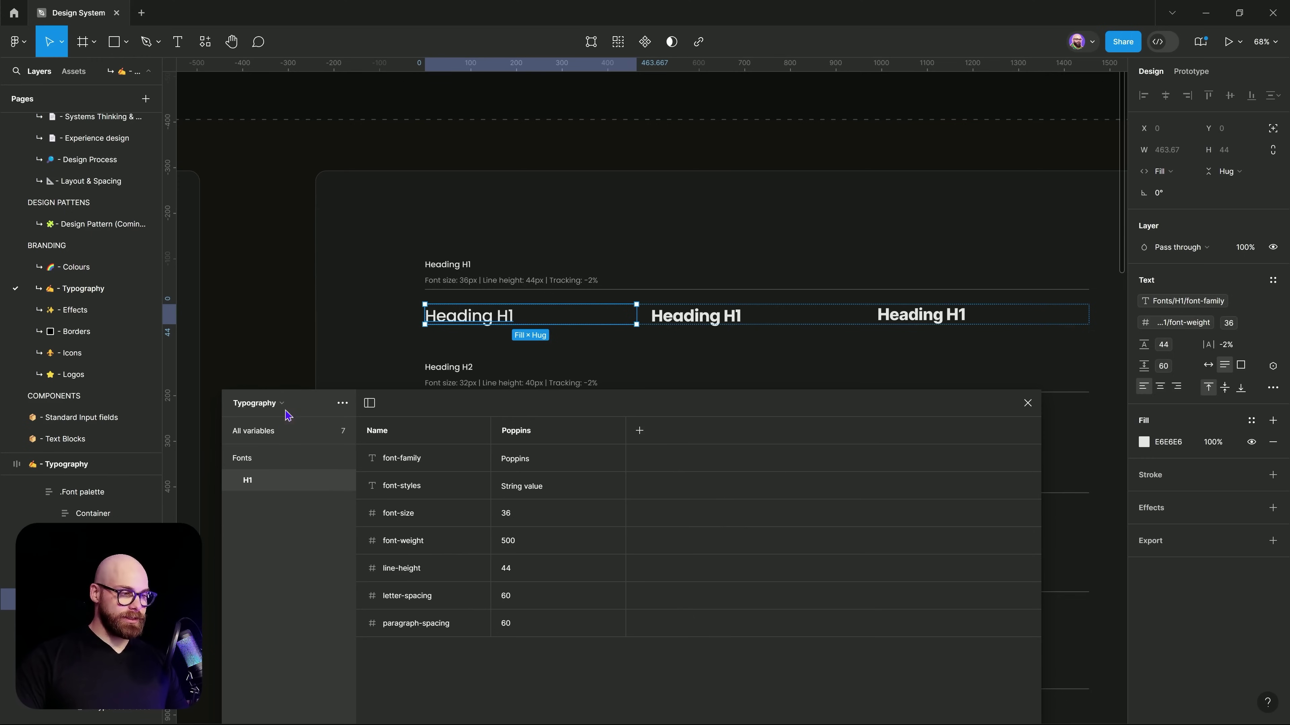
click(342, 403)
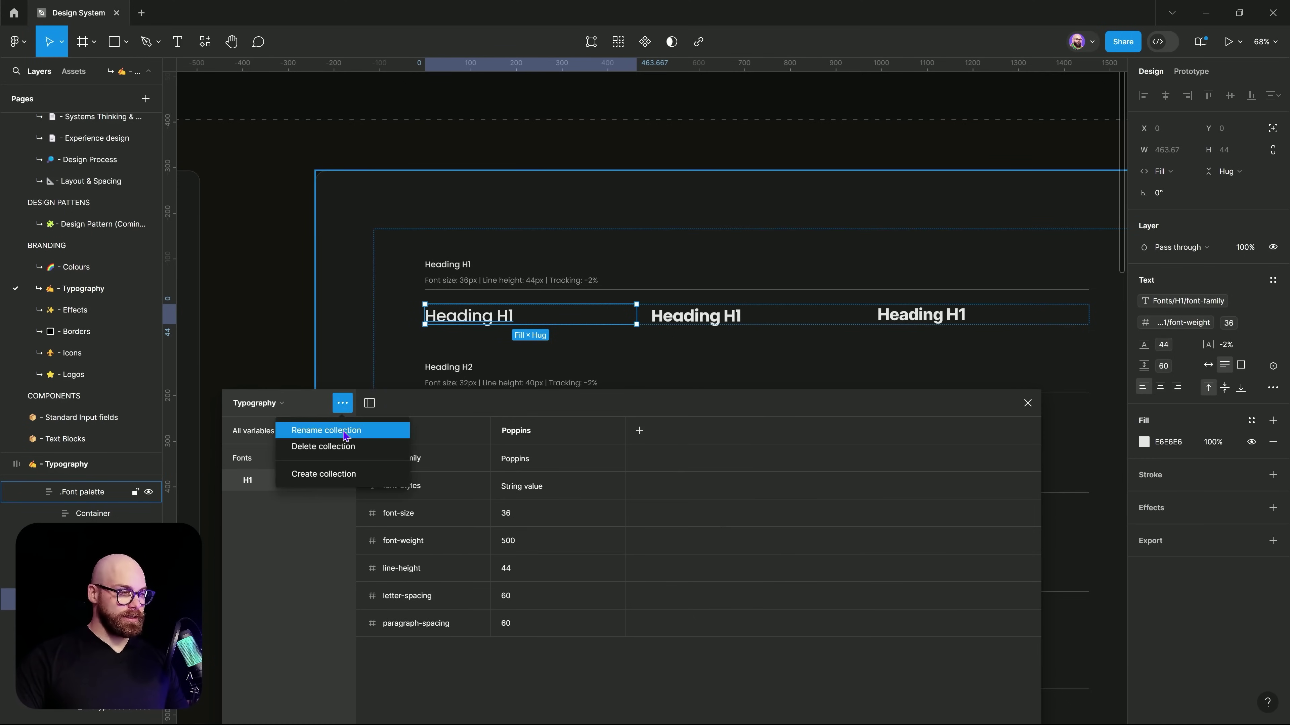
click(343, 432)
click(343, 403)
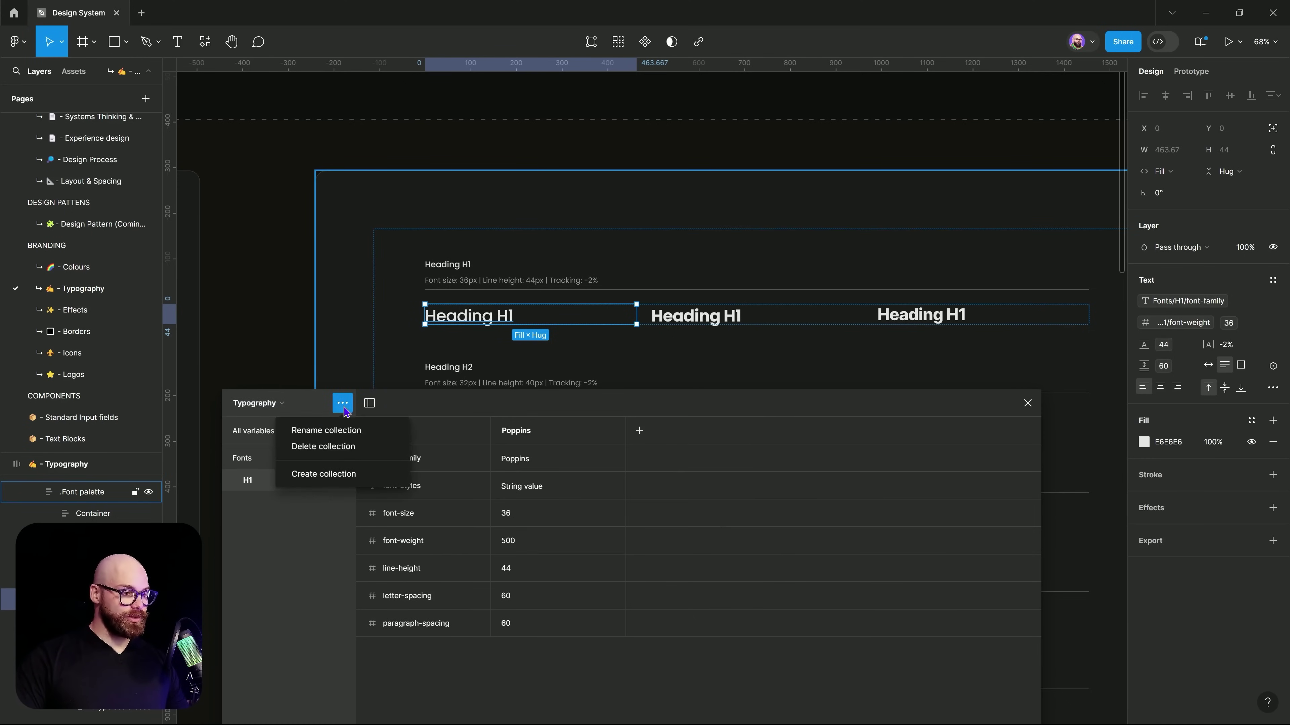
click(345, 475)
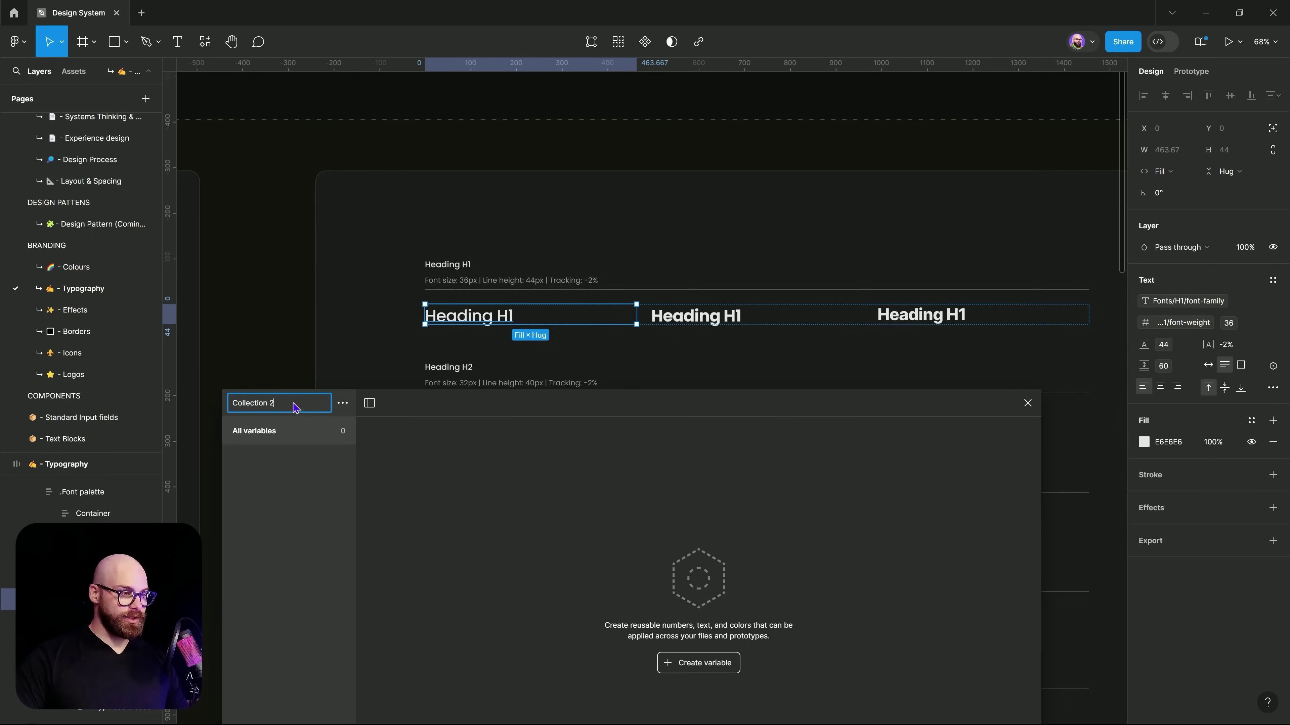
drag(289, 408, 225, 402)
key(BackSpace)
text(F)
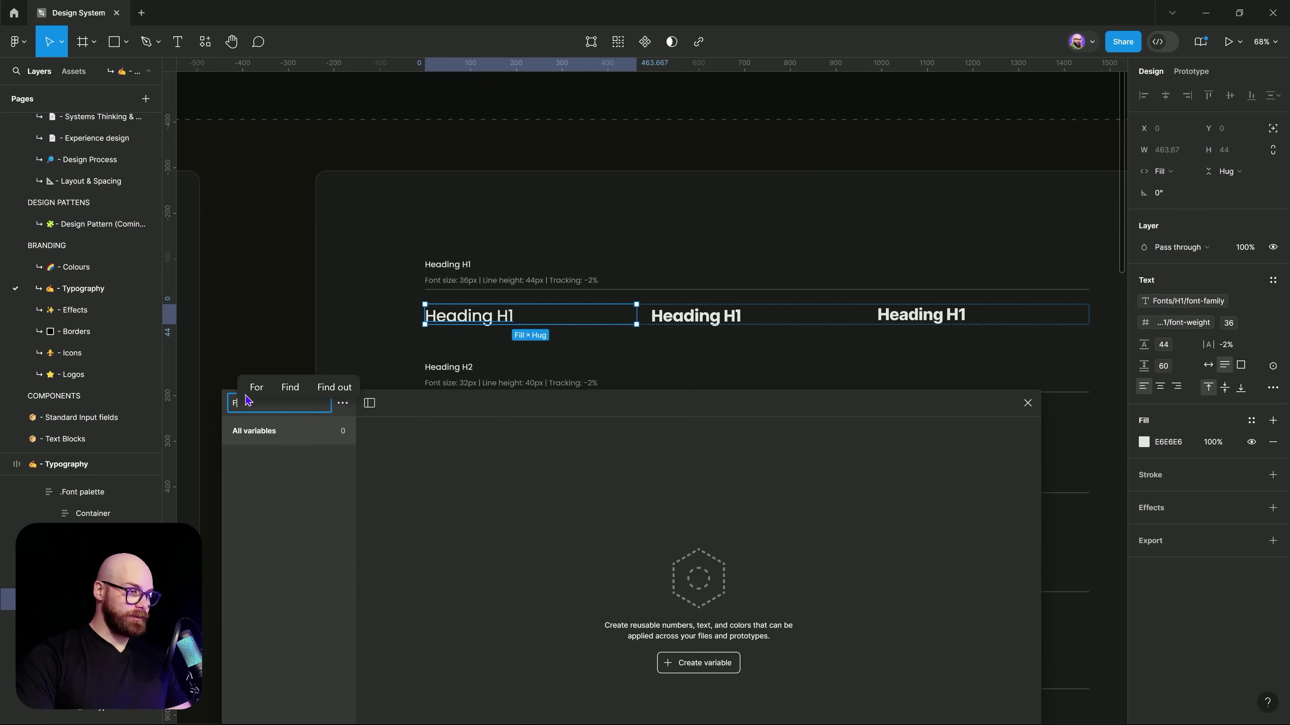
text(ont-familys)
- Add a string variable named 'Font families' to the new collection
drag(598, 399, 621, 300)
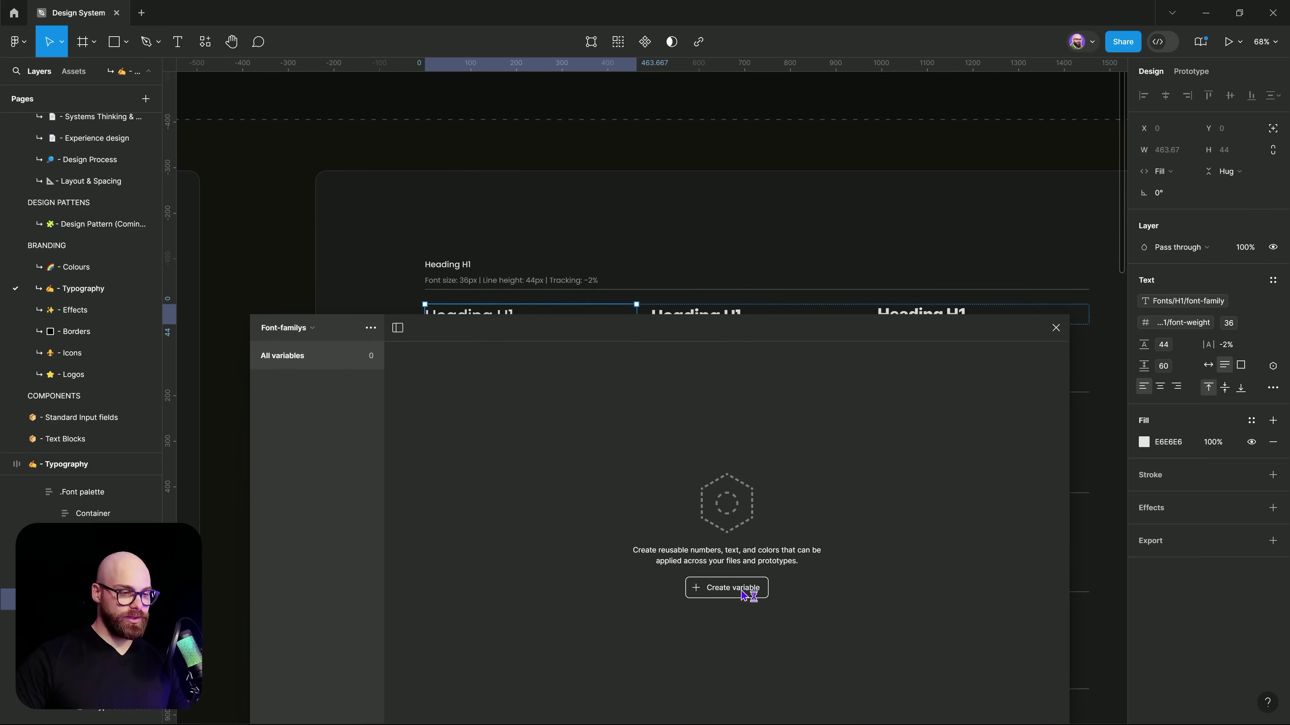
click(748, 595)
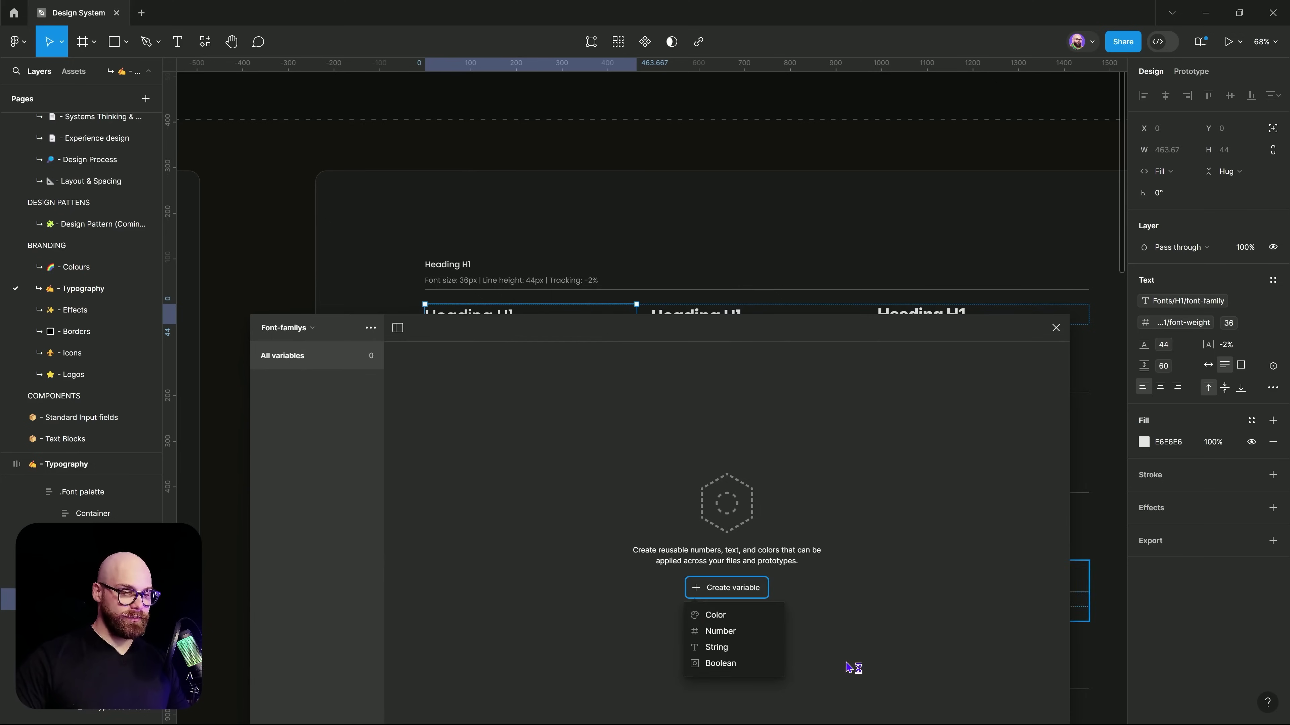
click(734, 648)
key(super+h)
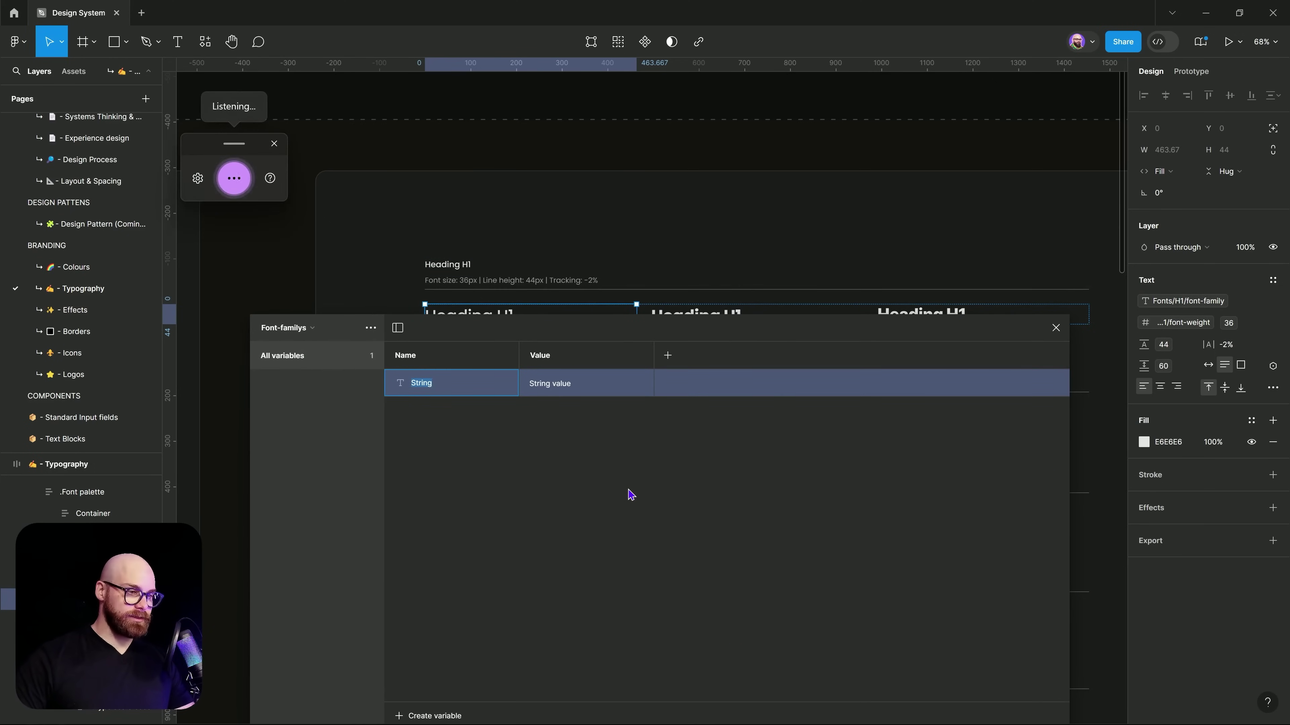
text(Font families)
key(Return)
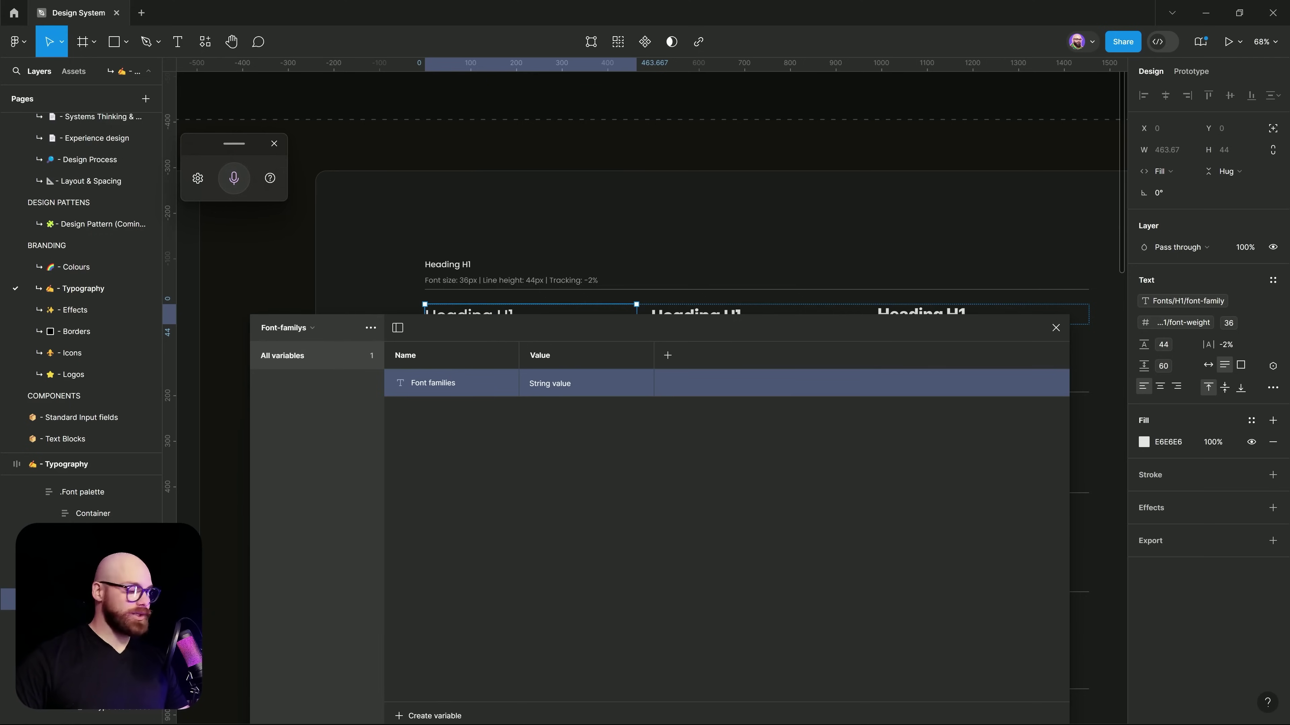
- Add a second mode and set the variable's values to Poppins and Roboto
click(666, 354)
double_click(703, 382)
text(Heading H1)
click(875, 487)
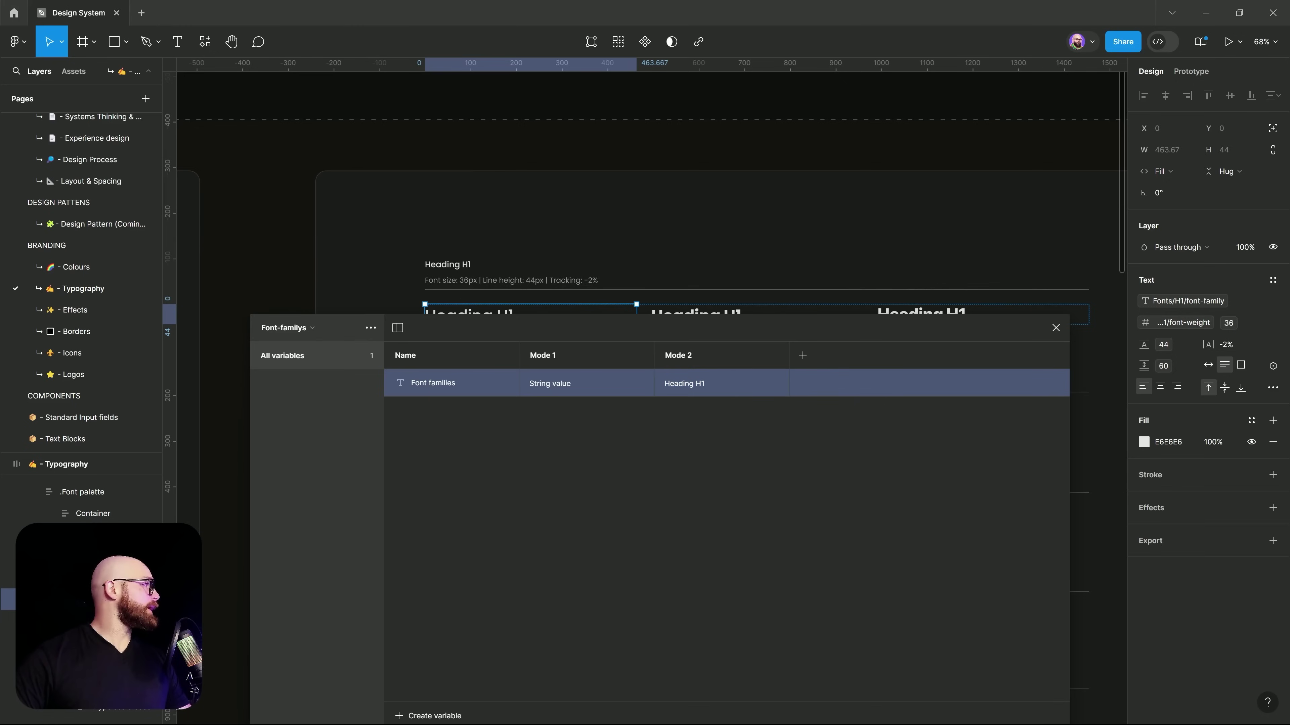
double_click(706, 380)
text(Roboto)
click(763, 479)
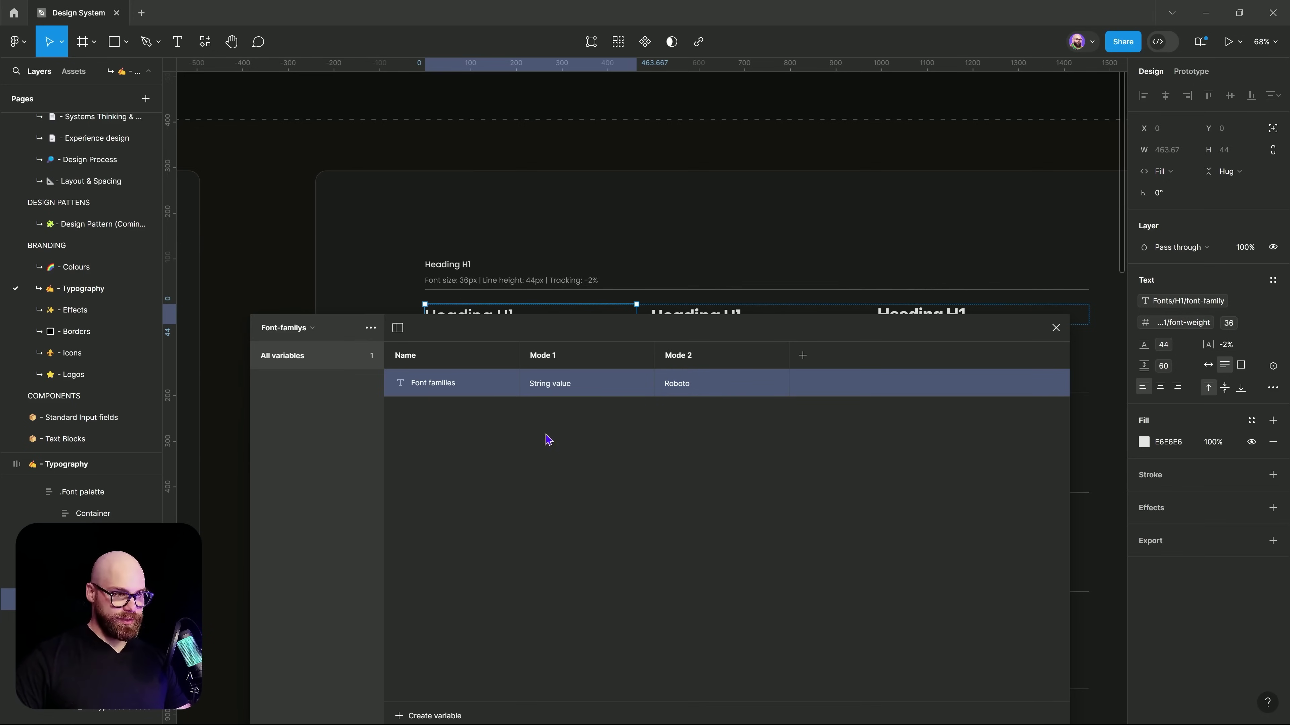
double_click(567, 383)
text(Poppins)
click(615, 473)
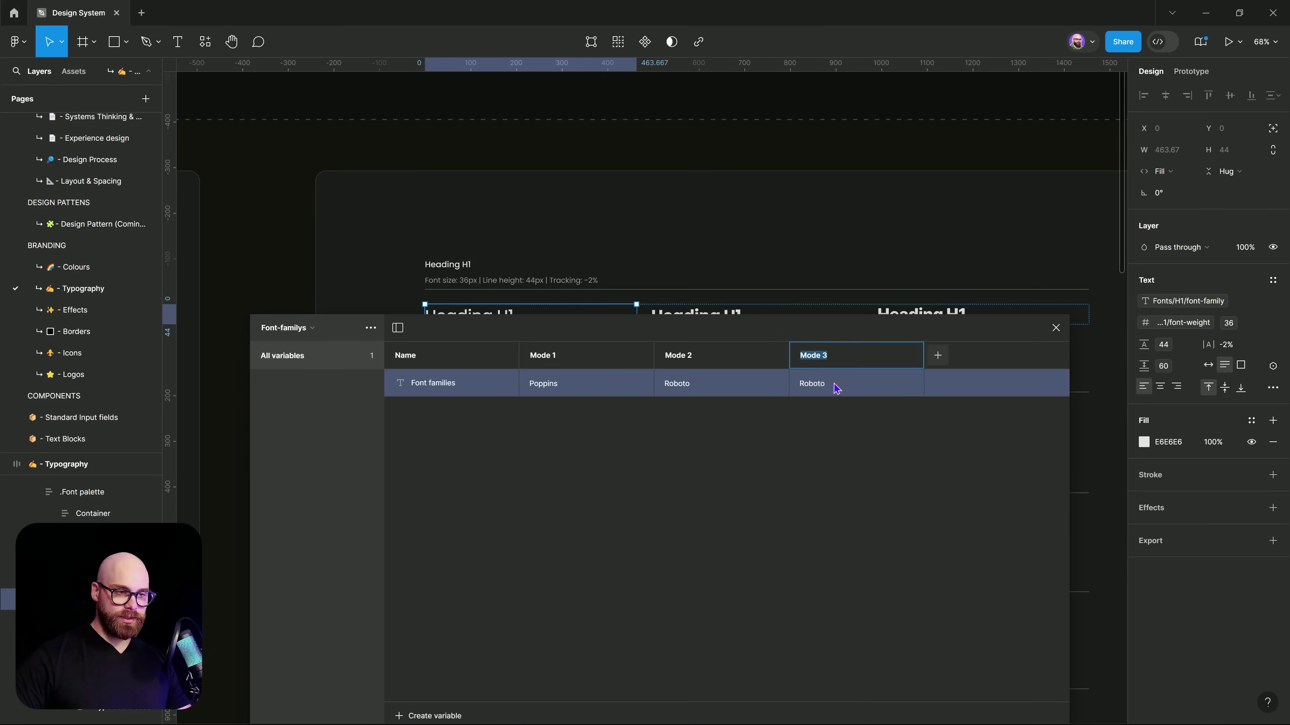
- Name the first mode Poppins and rename the variable to Font-families
double_click(584, 380)
key(ctrl+c)
double_click(556, 355)
key(ctrl+v)
click(512, 480)
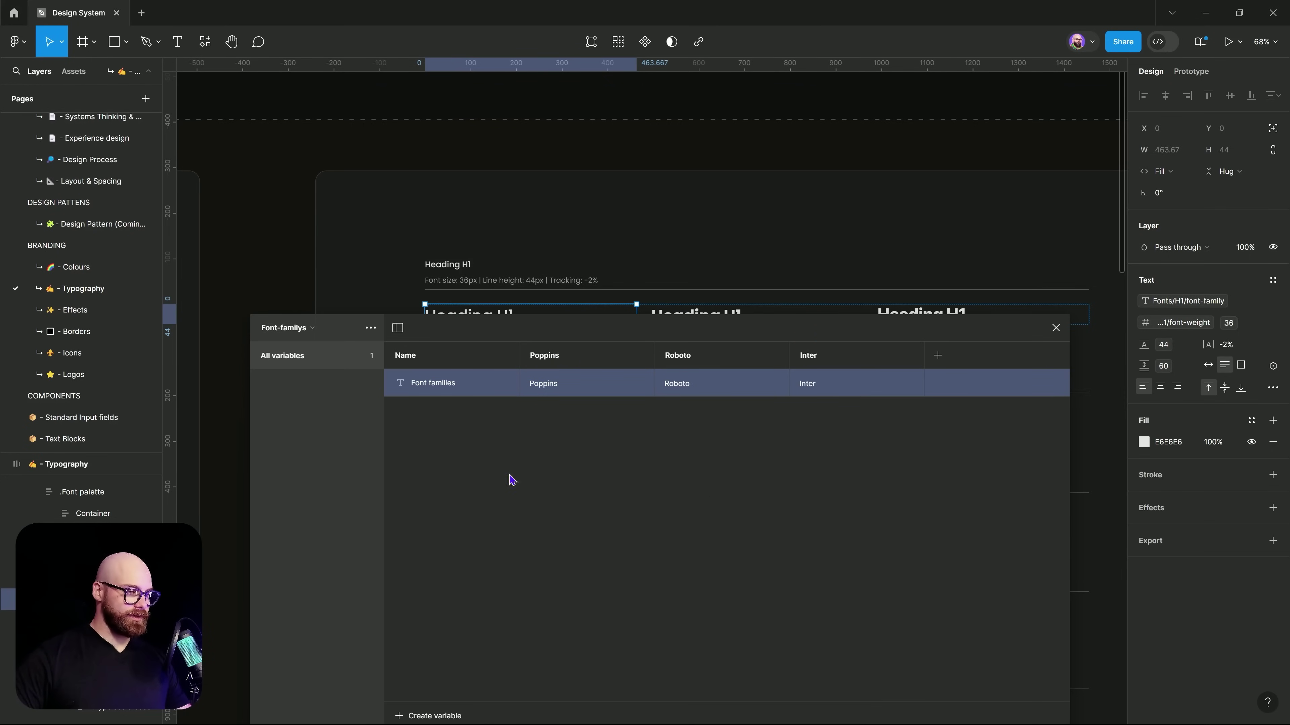
click(431, 397)
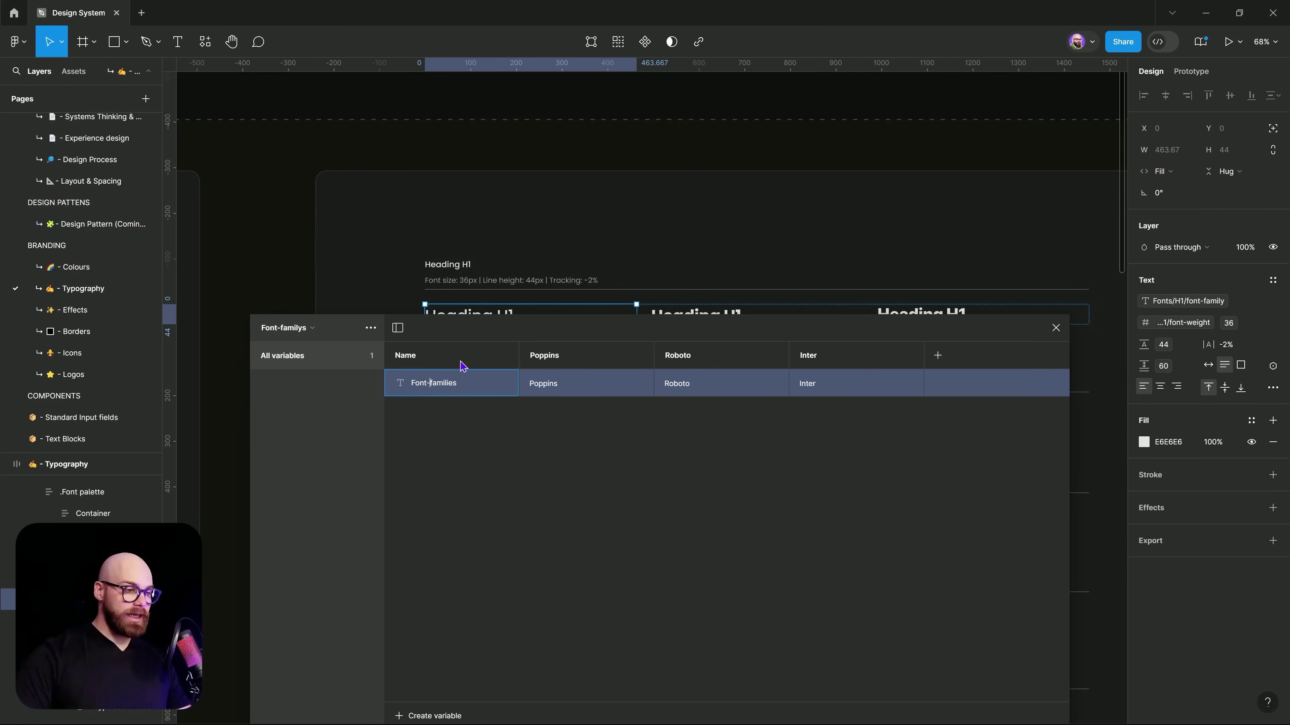
click(310, 328)
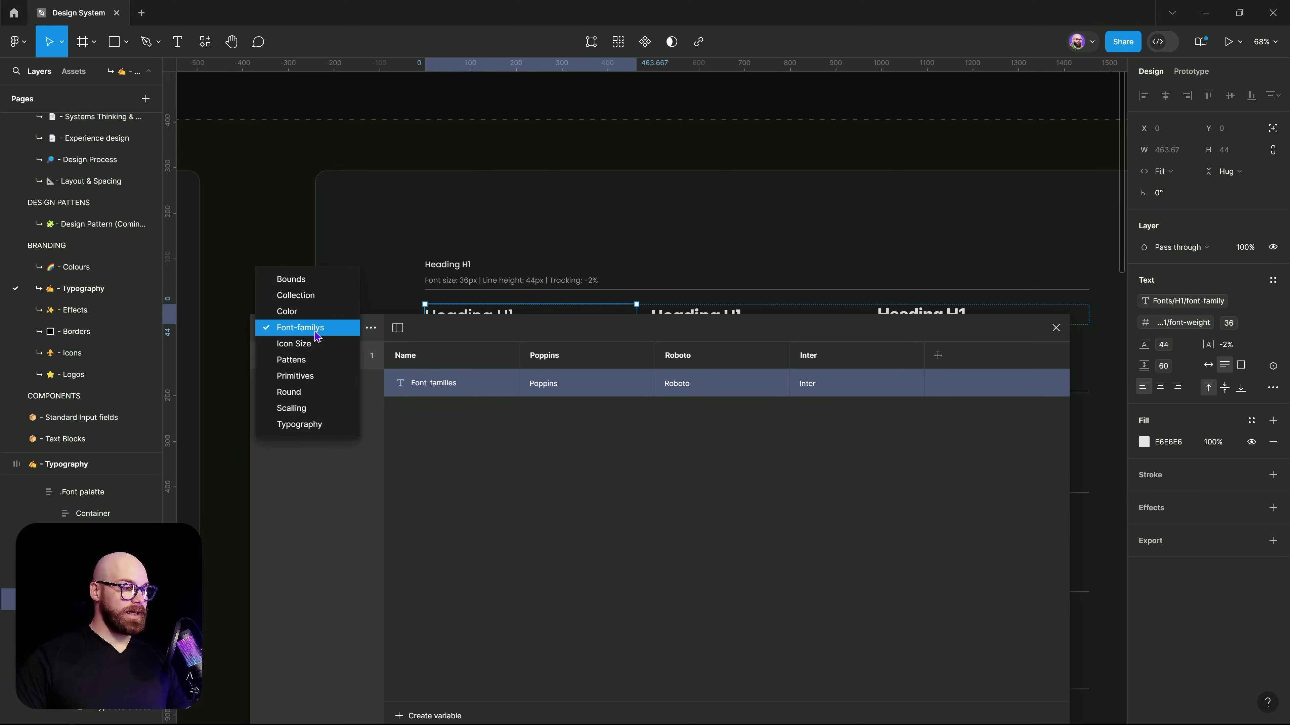
- In the Typography collection, alias the H1 font-family value to the Font-families variable
click(330, 425)
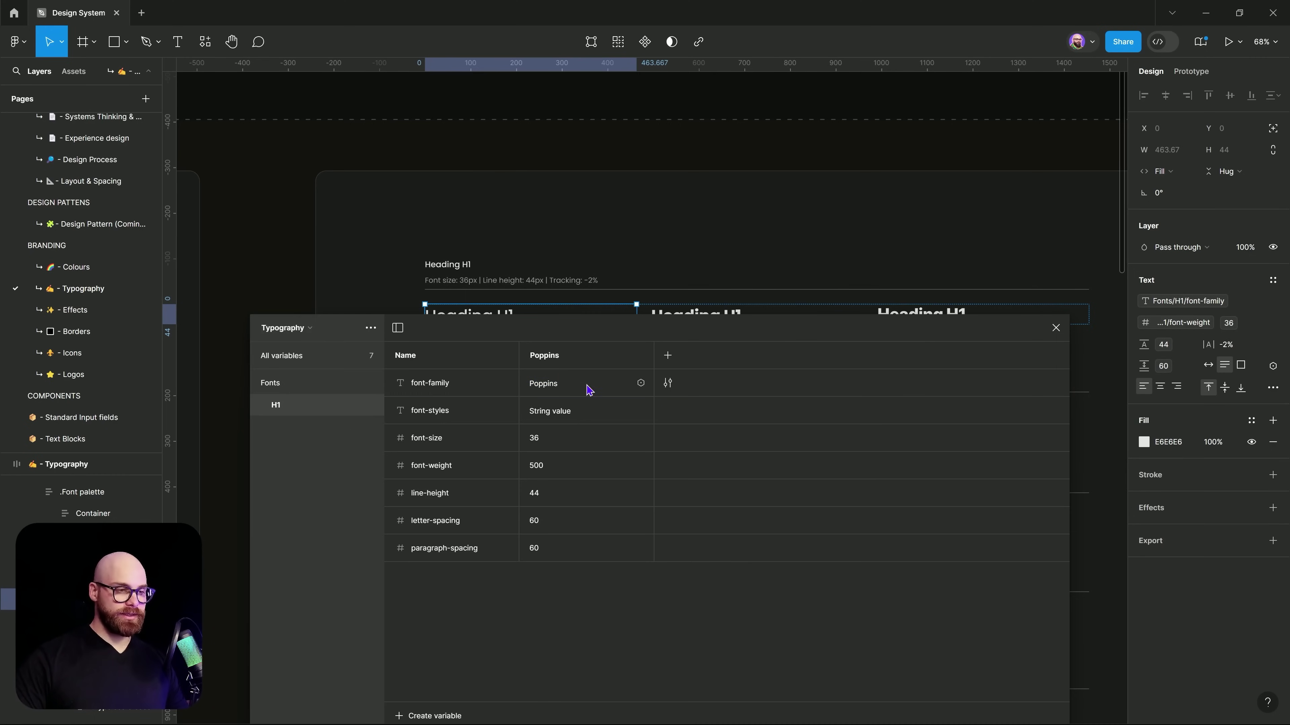
click(640, 384)
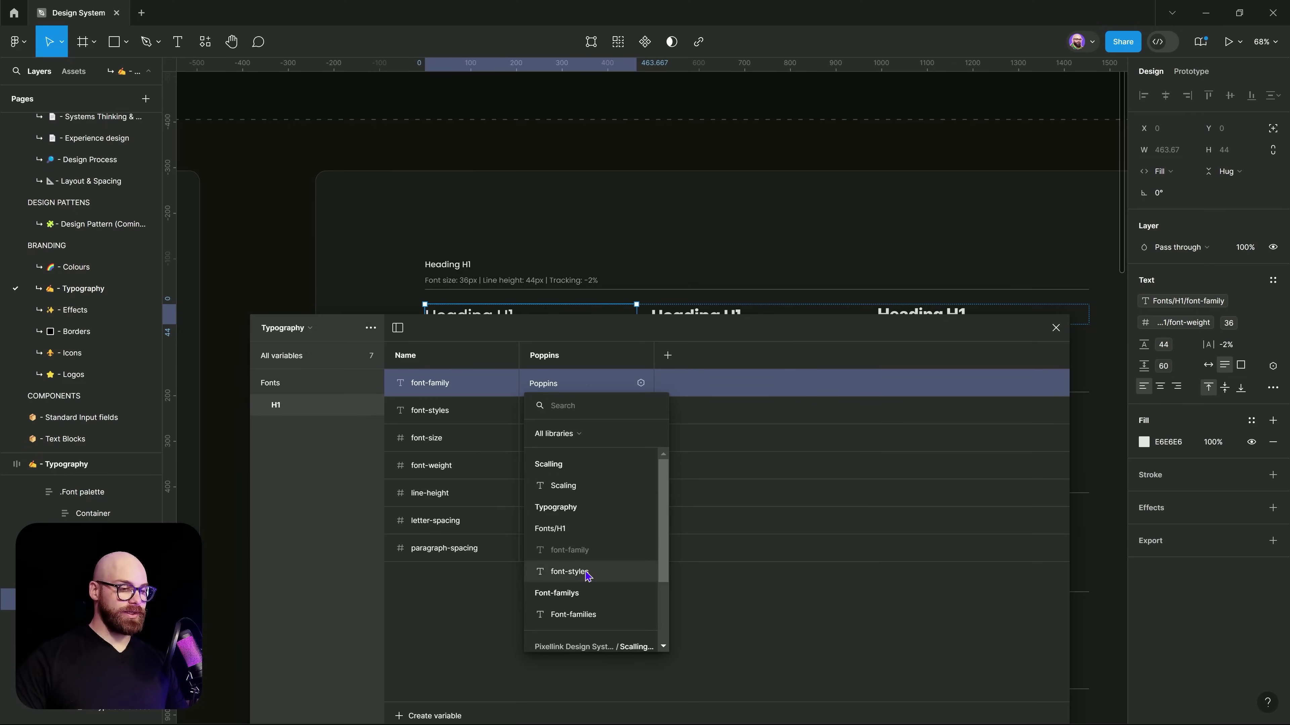
click(594, 616)
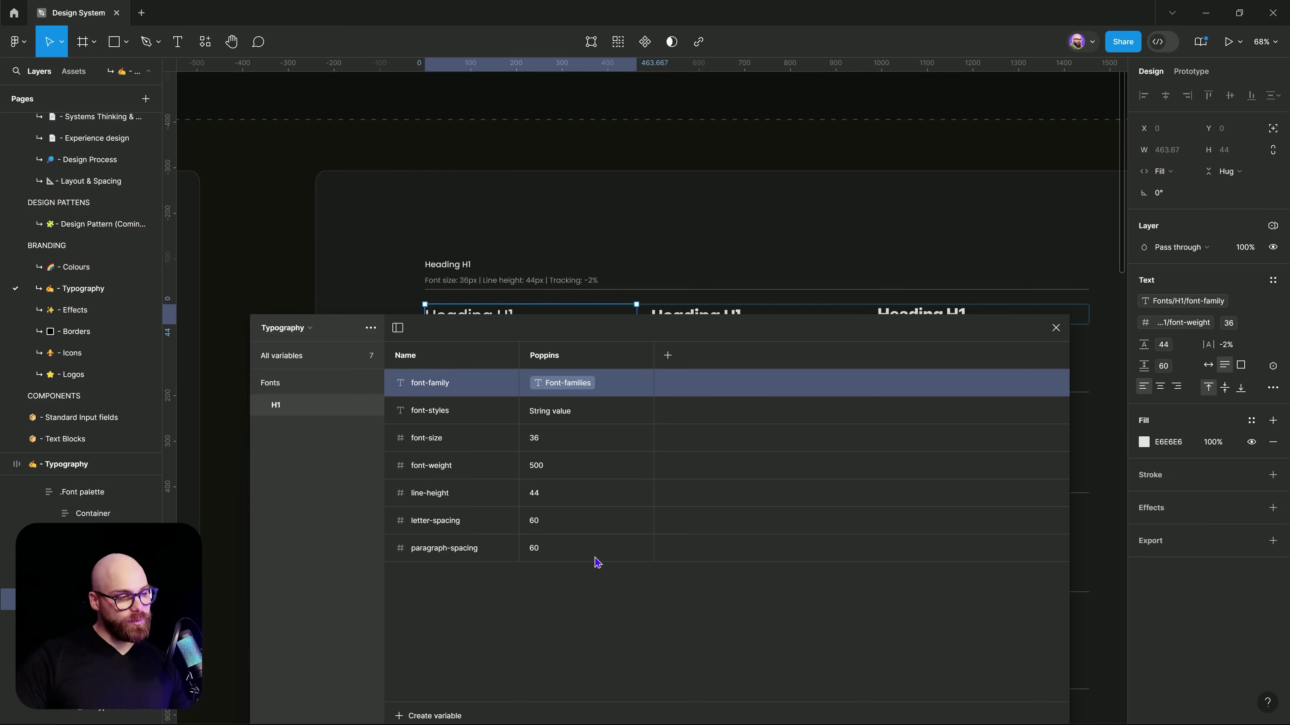
click(576, 446)
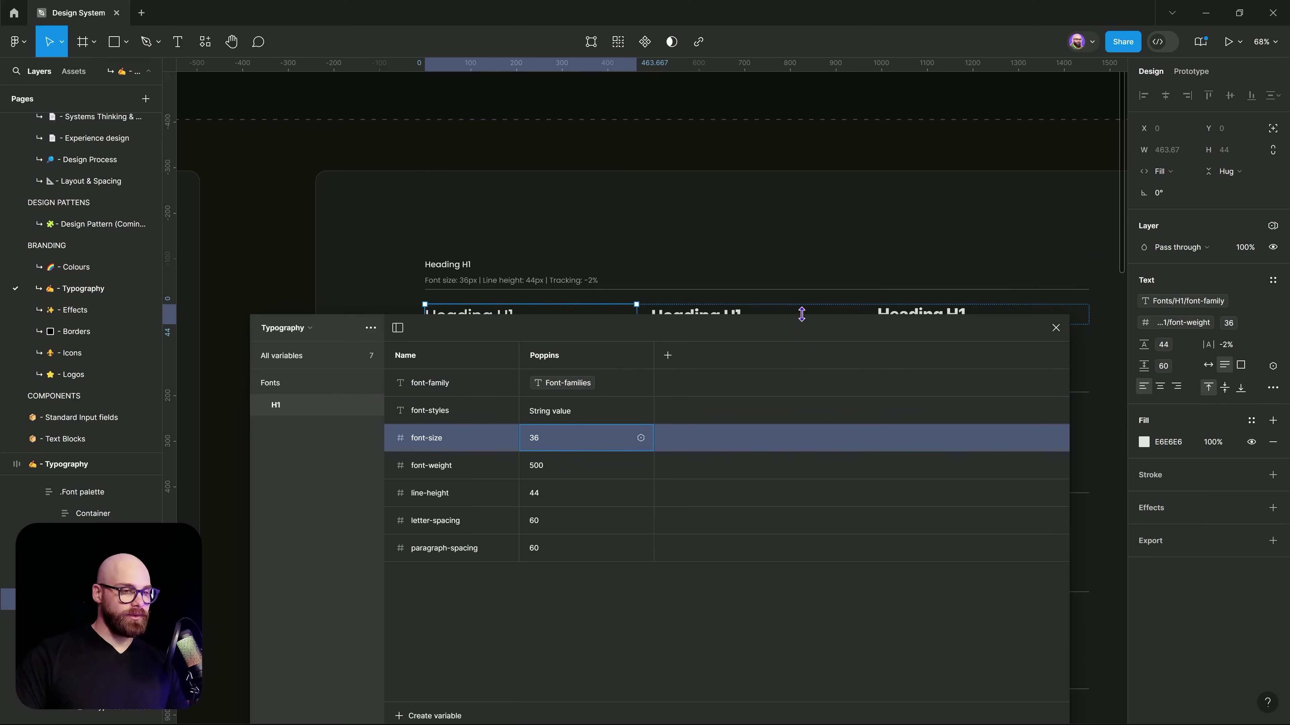
- Commit the font-size value 36 and select the first Heading H1 sample
click(807, 443)
scroll(797, 504, down, 3)
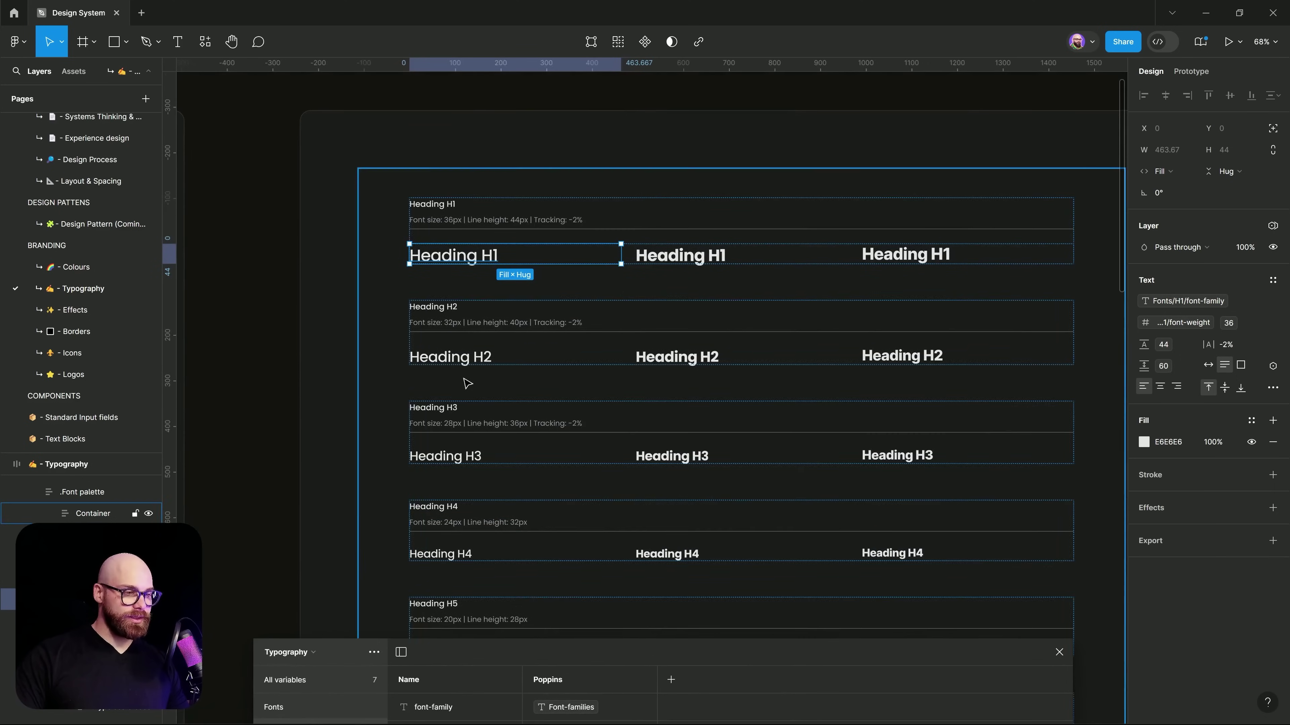
scroll(614, 315, down, 3)
scroll(613, 314, down, 3)
scroll(619, 375, up, 3)
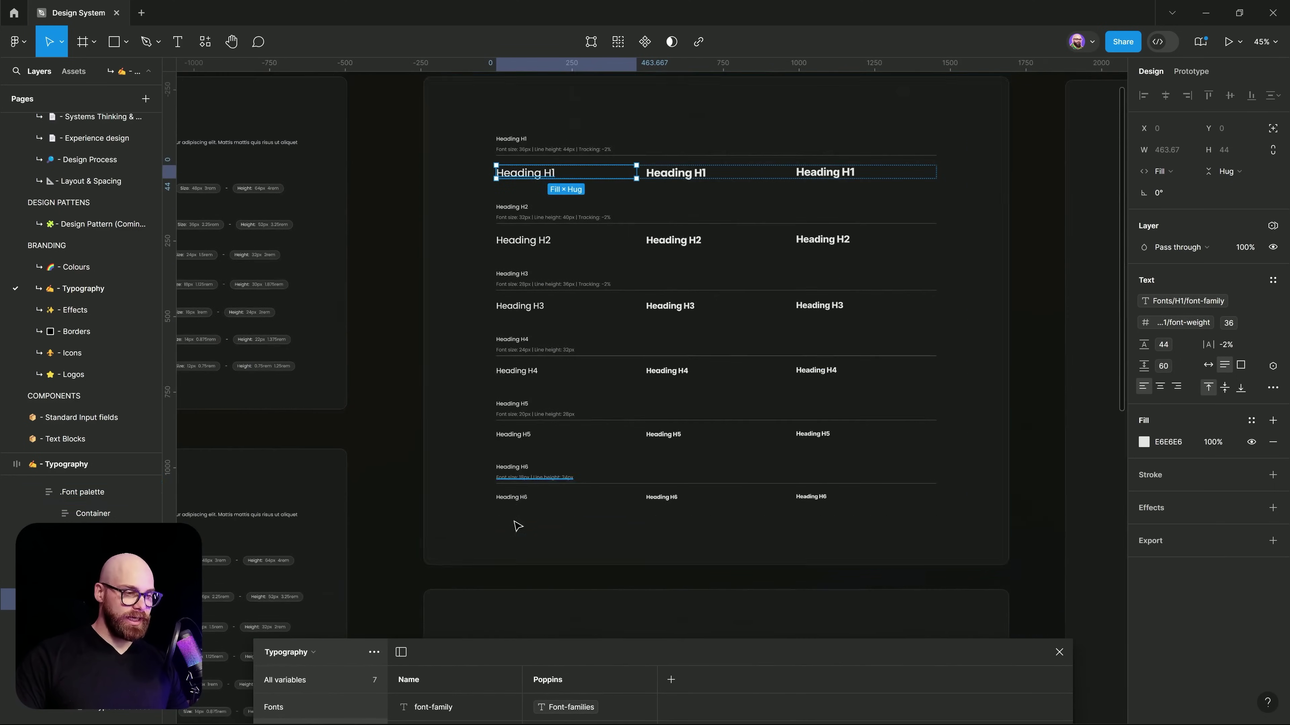
click(515, 497)
click(525, 470)
click(532, 436)
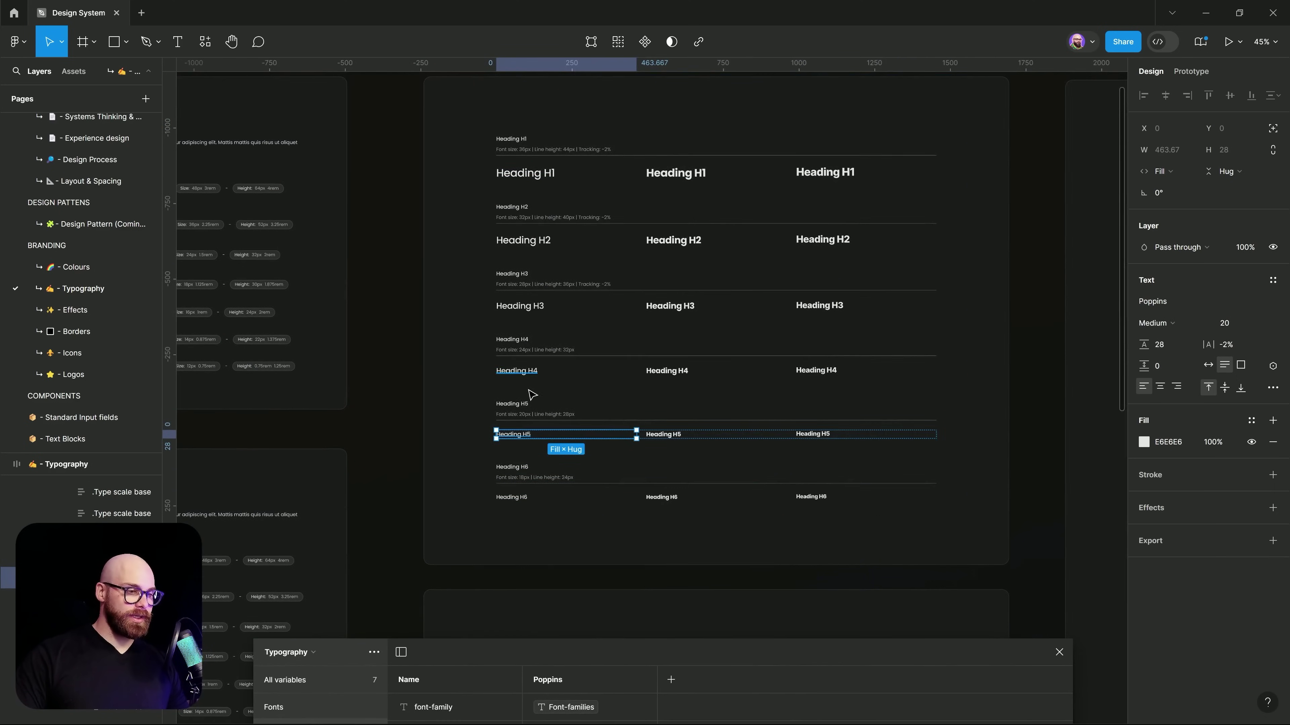
click(532, 373)
click(533, 308)
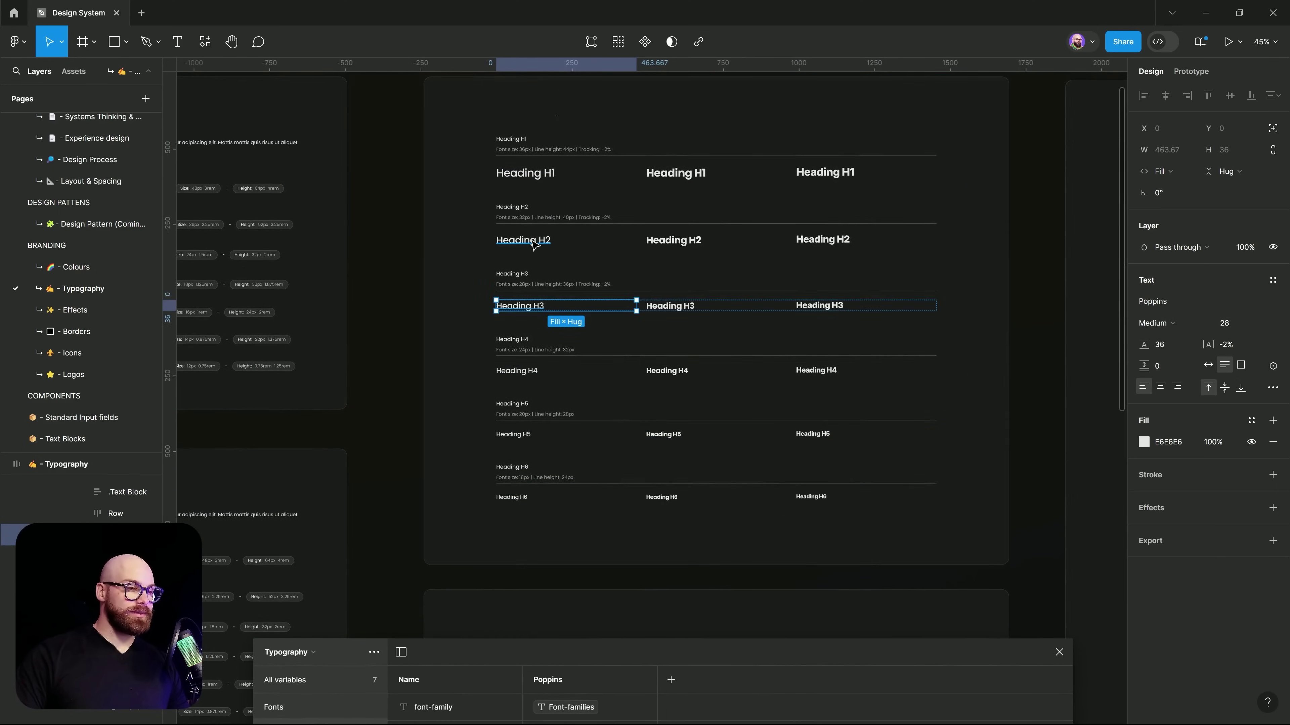
click(533, 242)
click(537, 174)
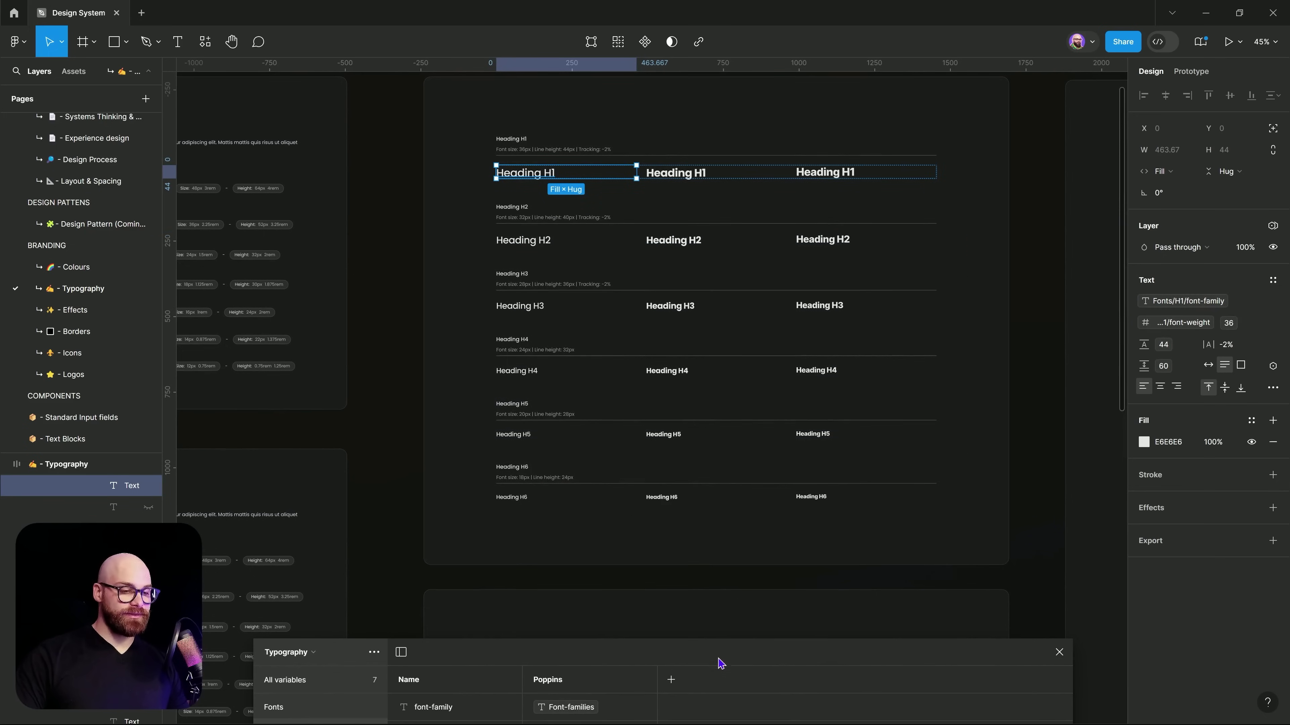
- Expand the Variables panel to full height to show all H1 variables
drag(717, 659, 752, 386)
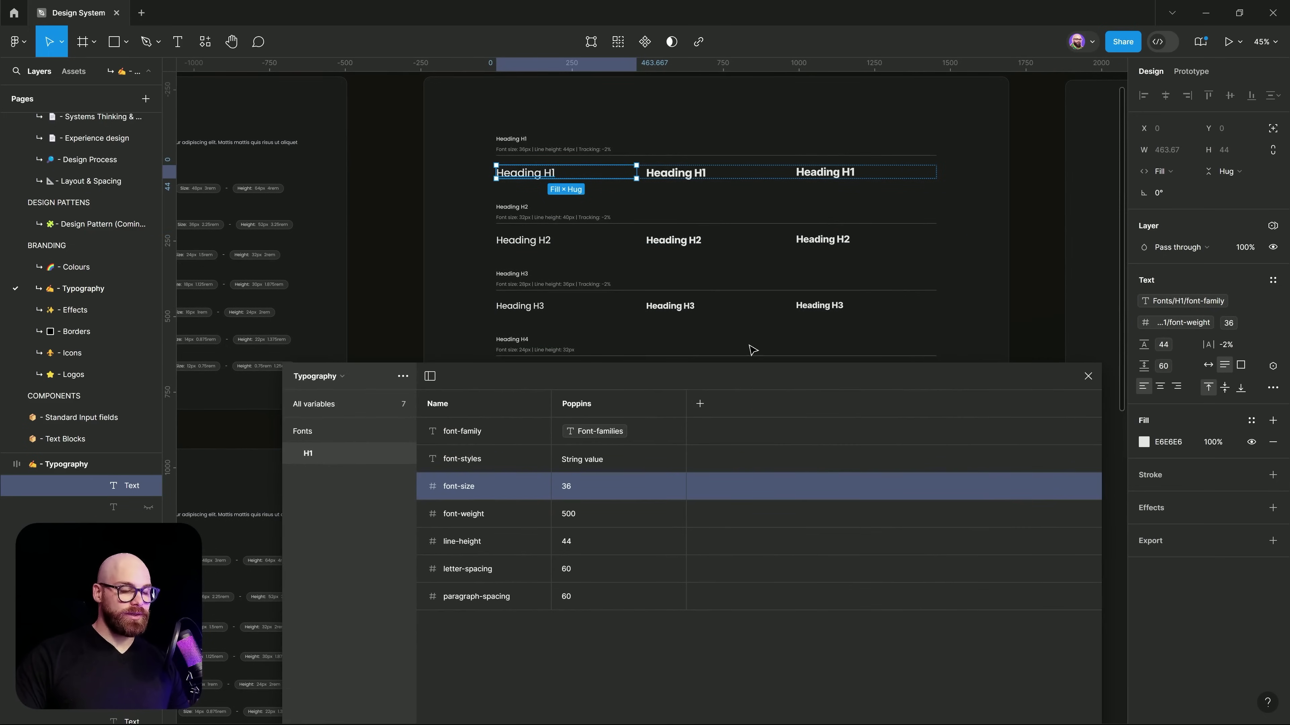
drag(750, 332, 743, 296)
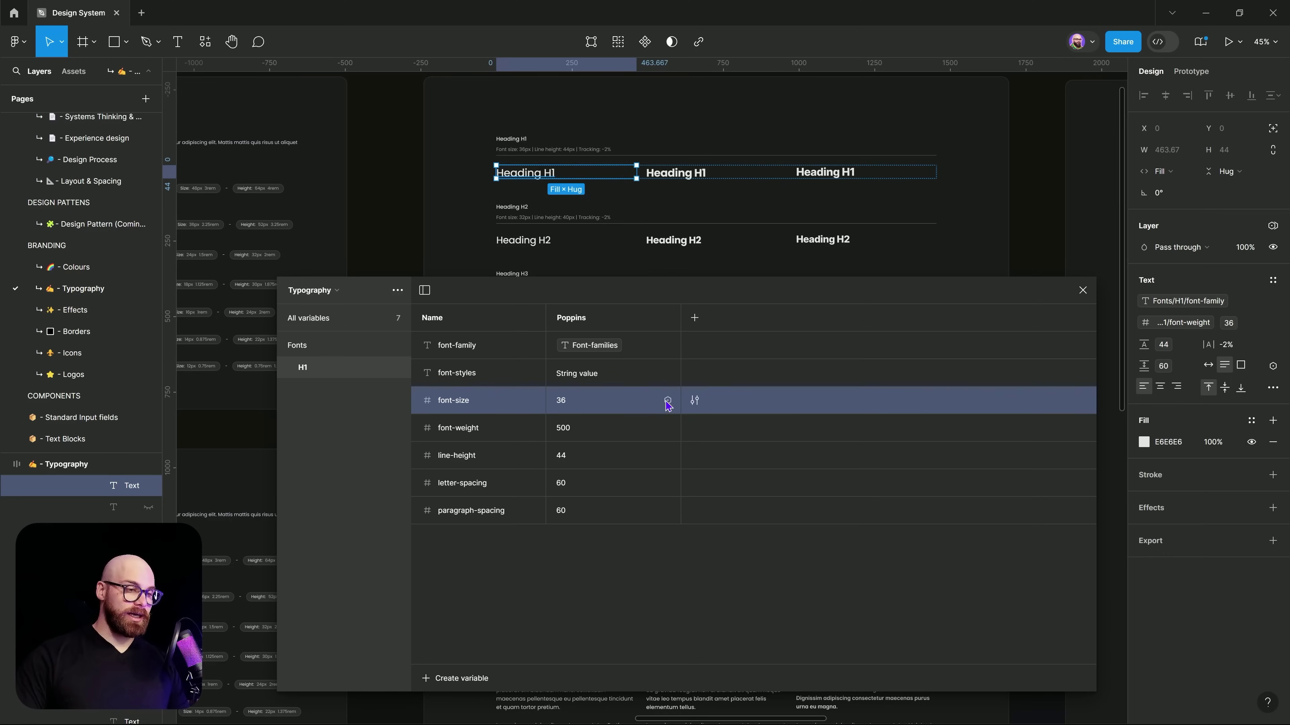
click(667, 402)
click(667, 401)
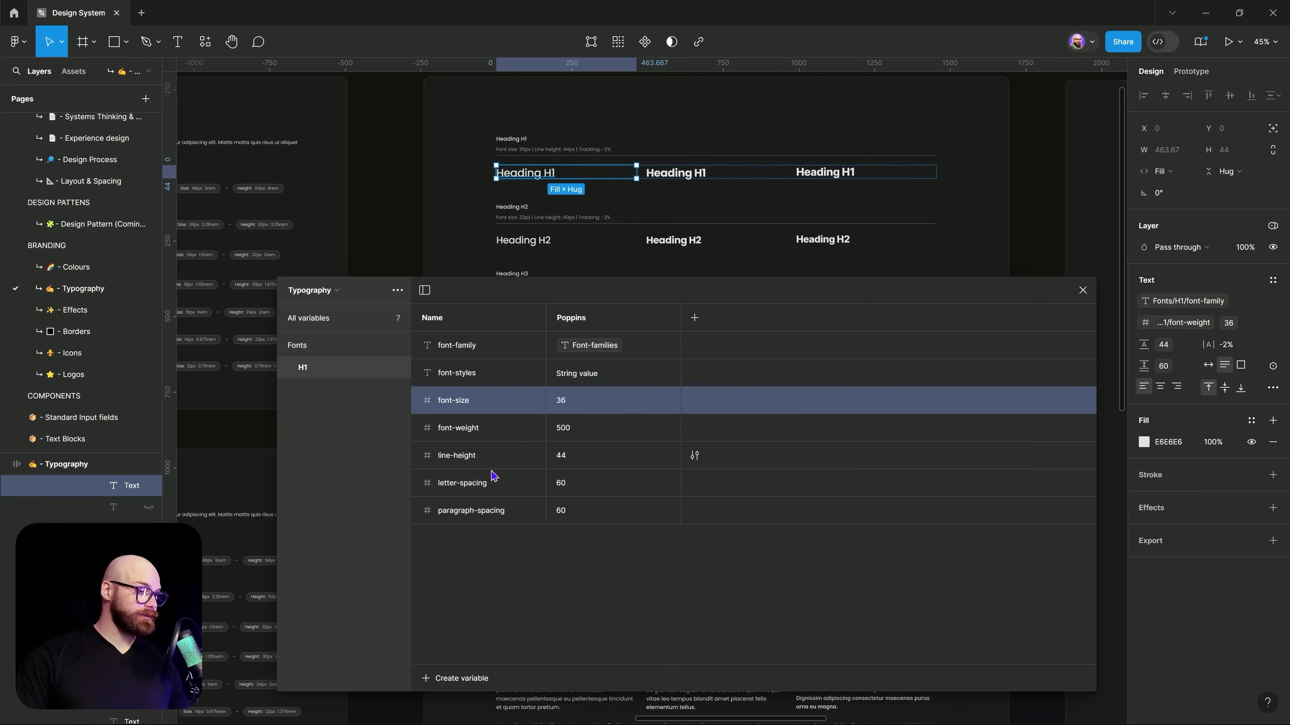
click(564, 432)
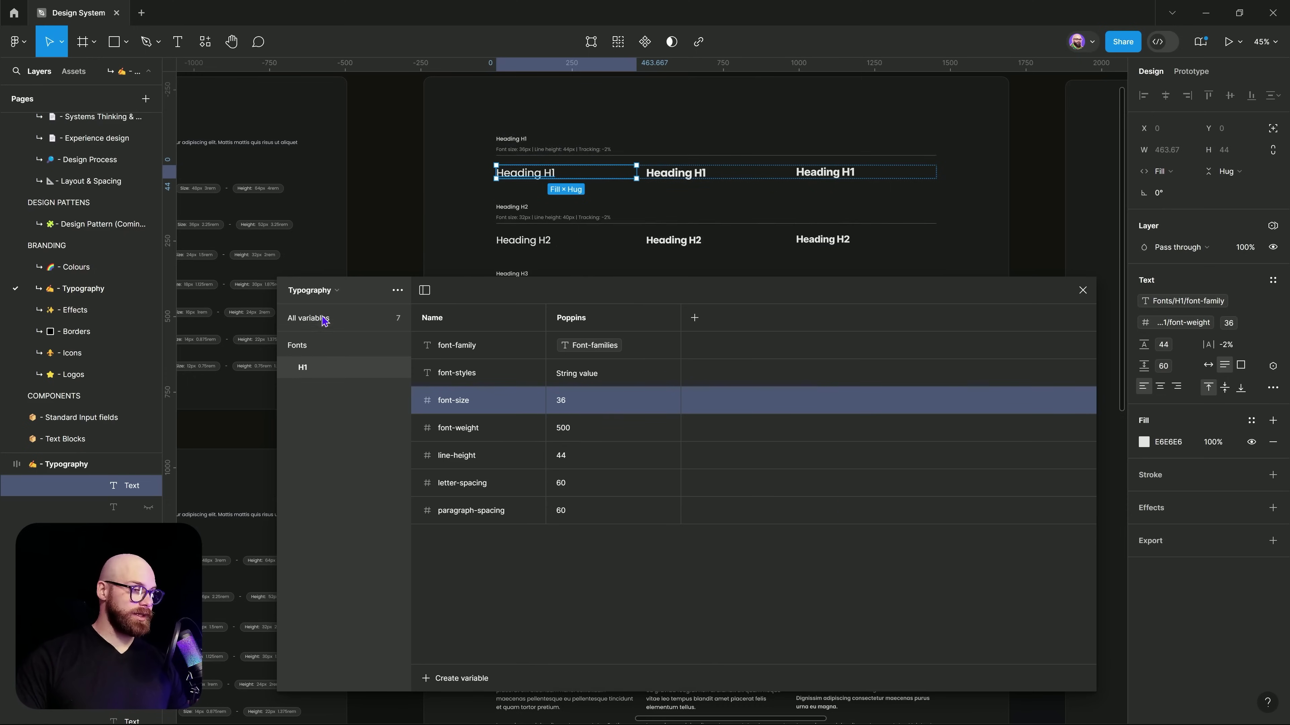
- Create a new variable collection named Font-weights
click(398, 290)
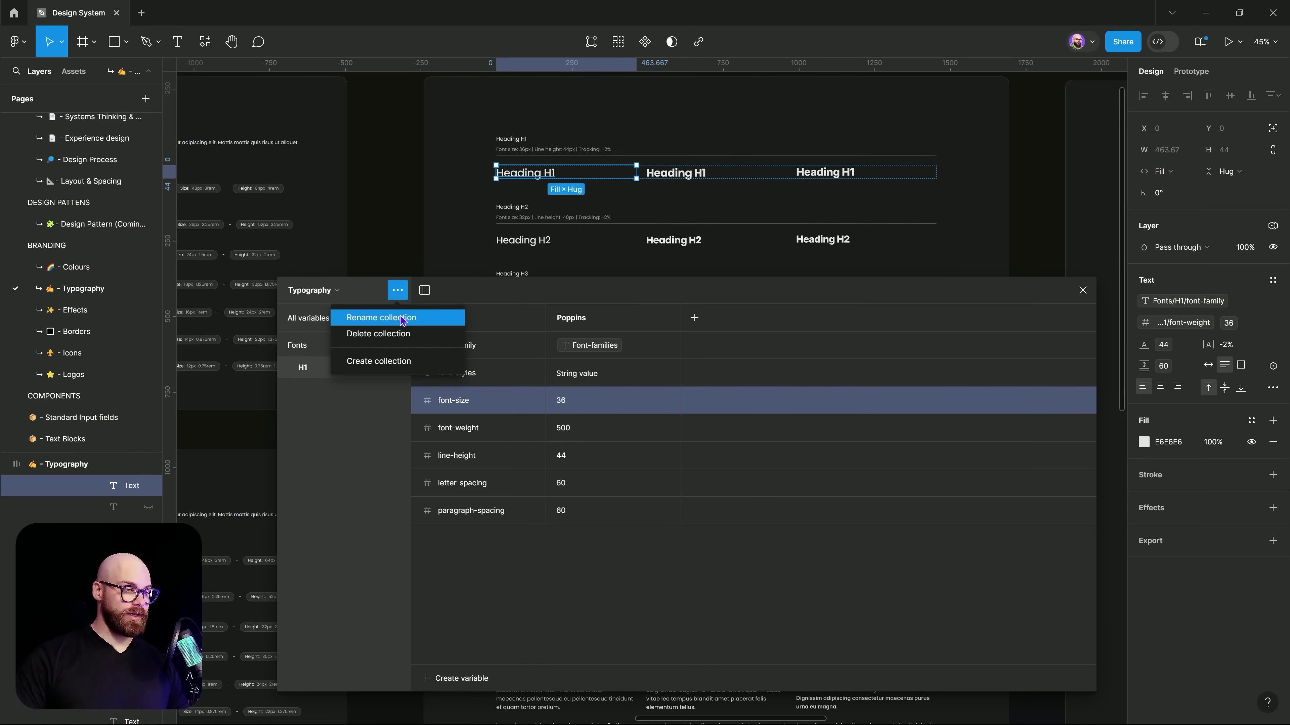
click(368, 323)
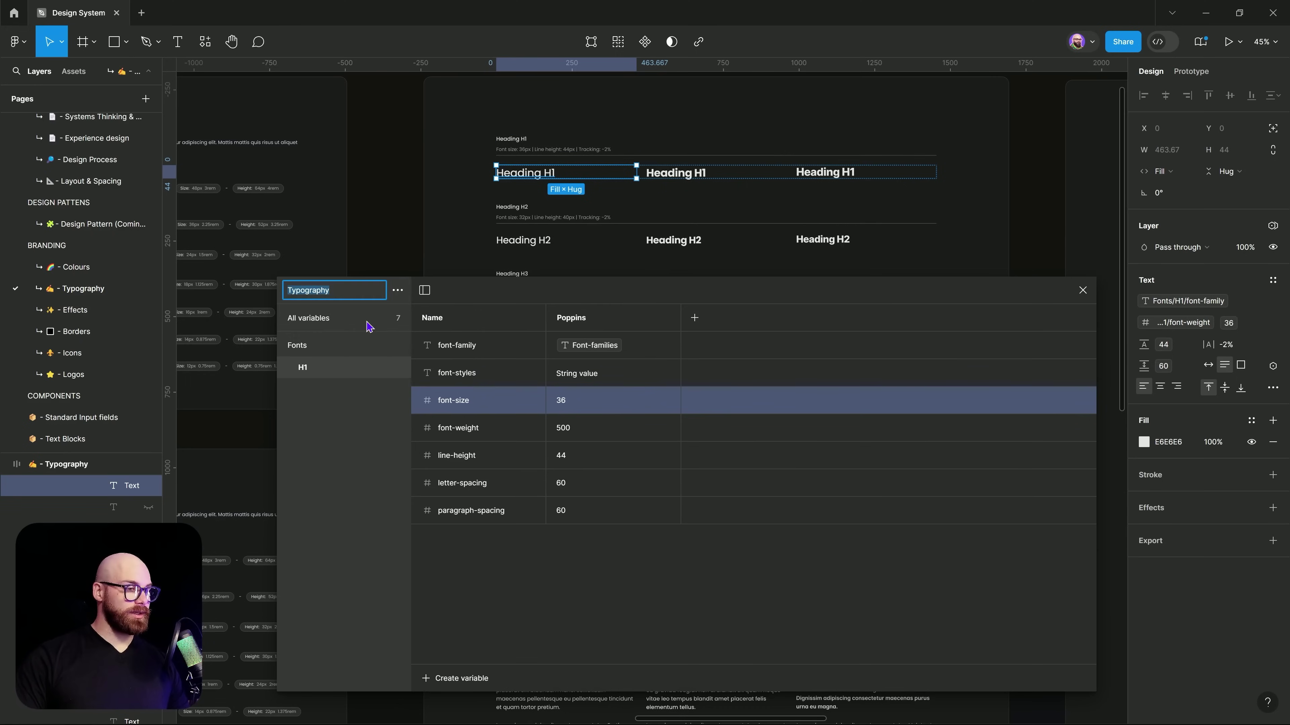
click(398, 290)
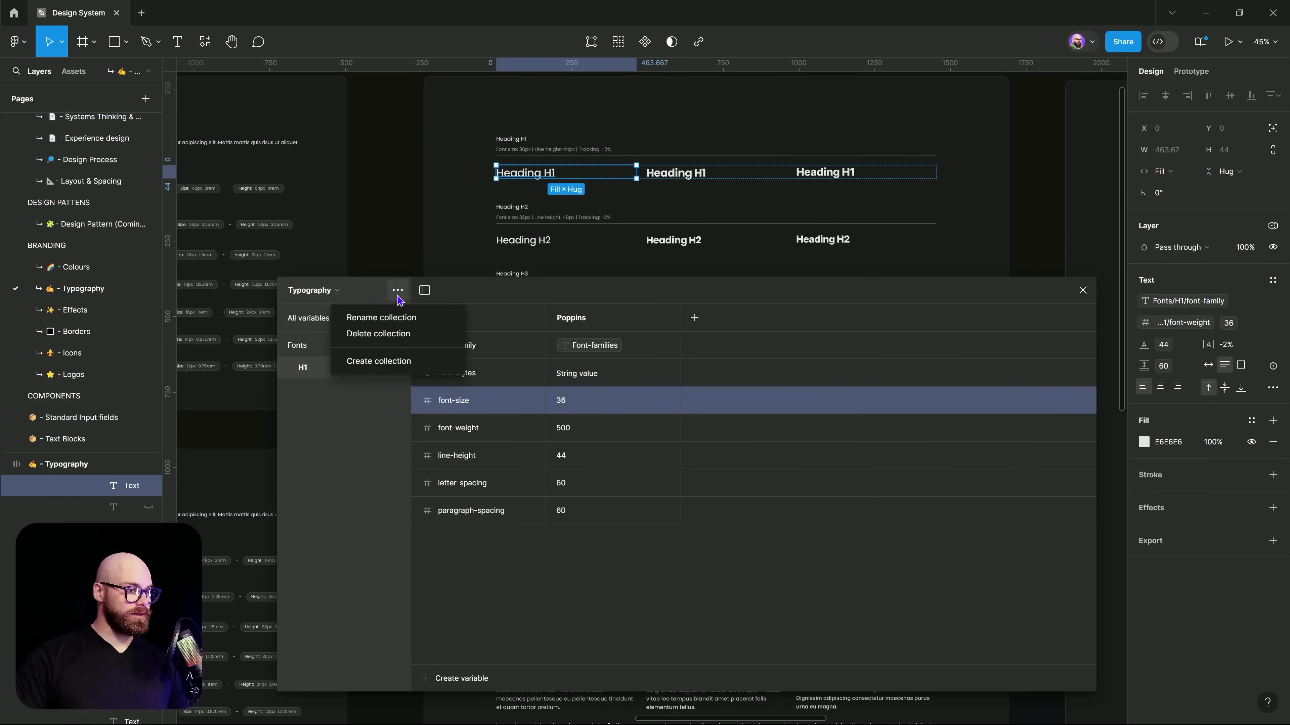
click(406, 362)
triple_click(346, 292)
key(super+h)
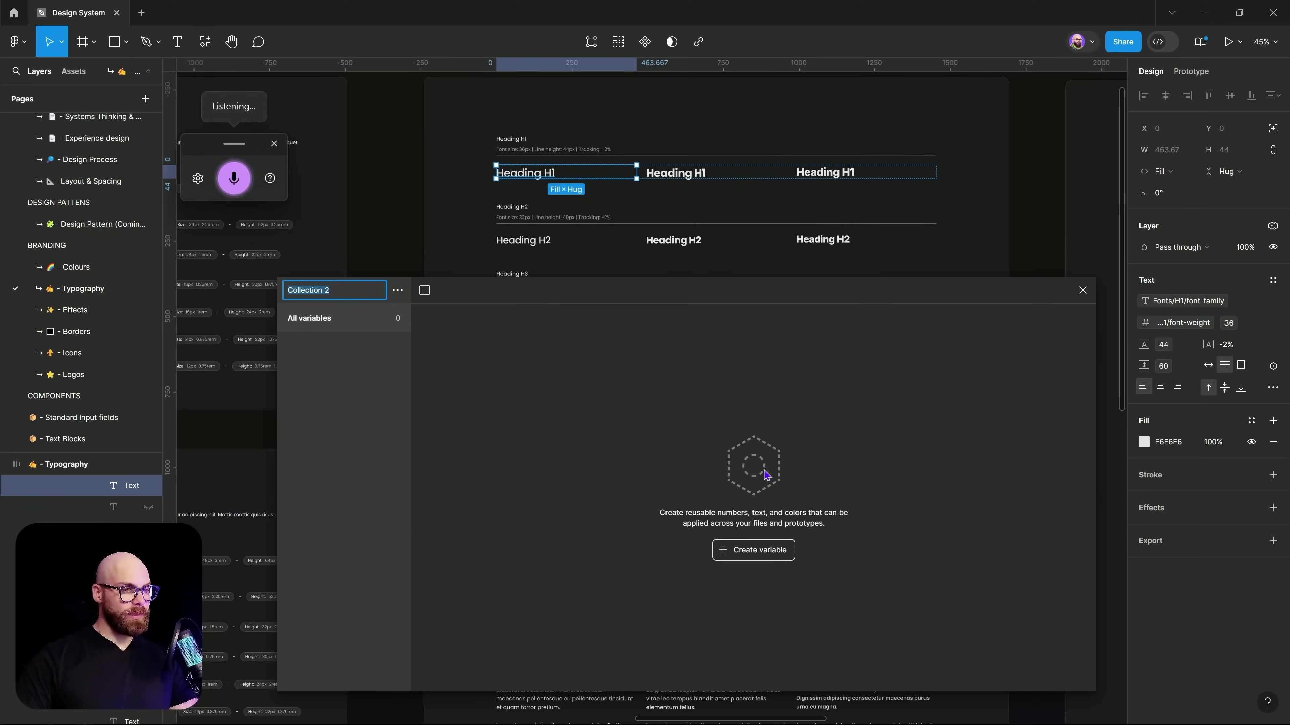
text(Fontweights)
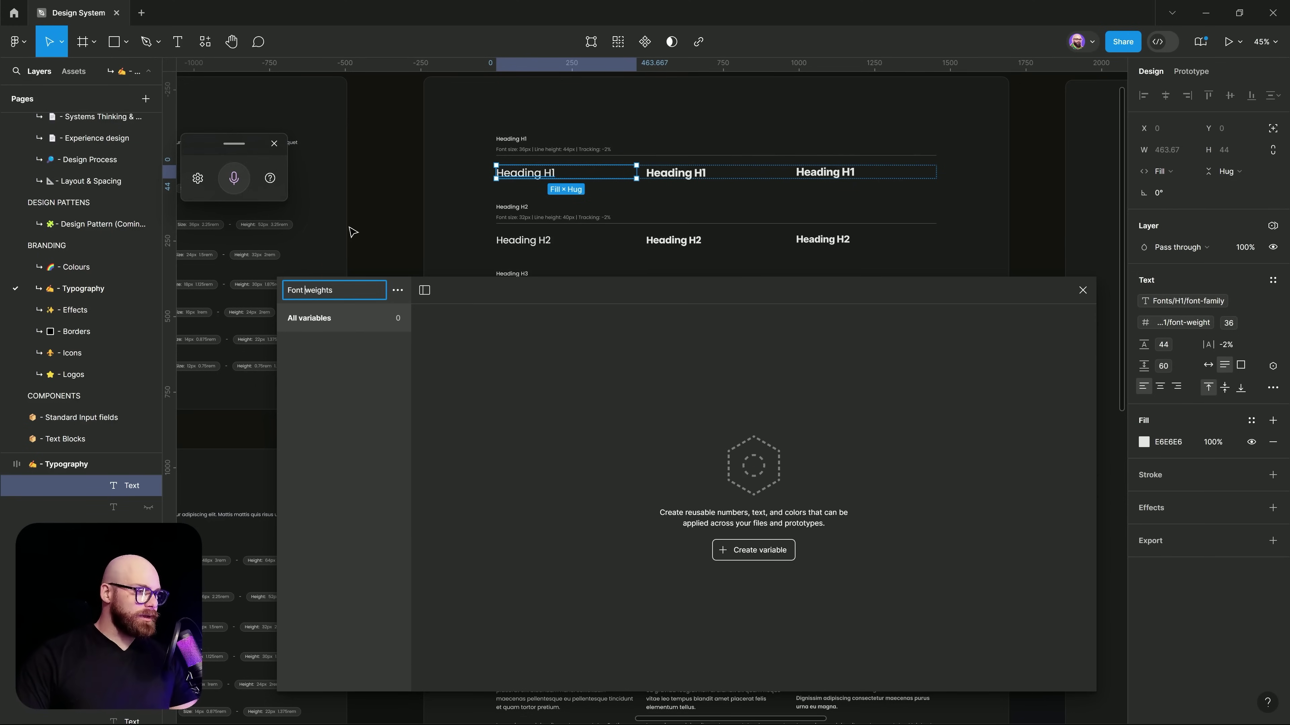
text(-)
key(Return)
- Add a number variable to the Font-weights collection
click(775, 556)
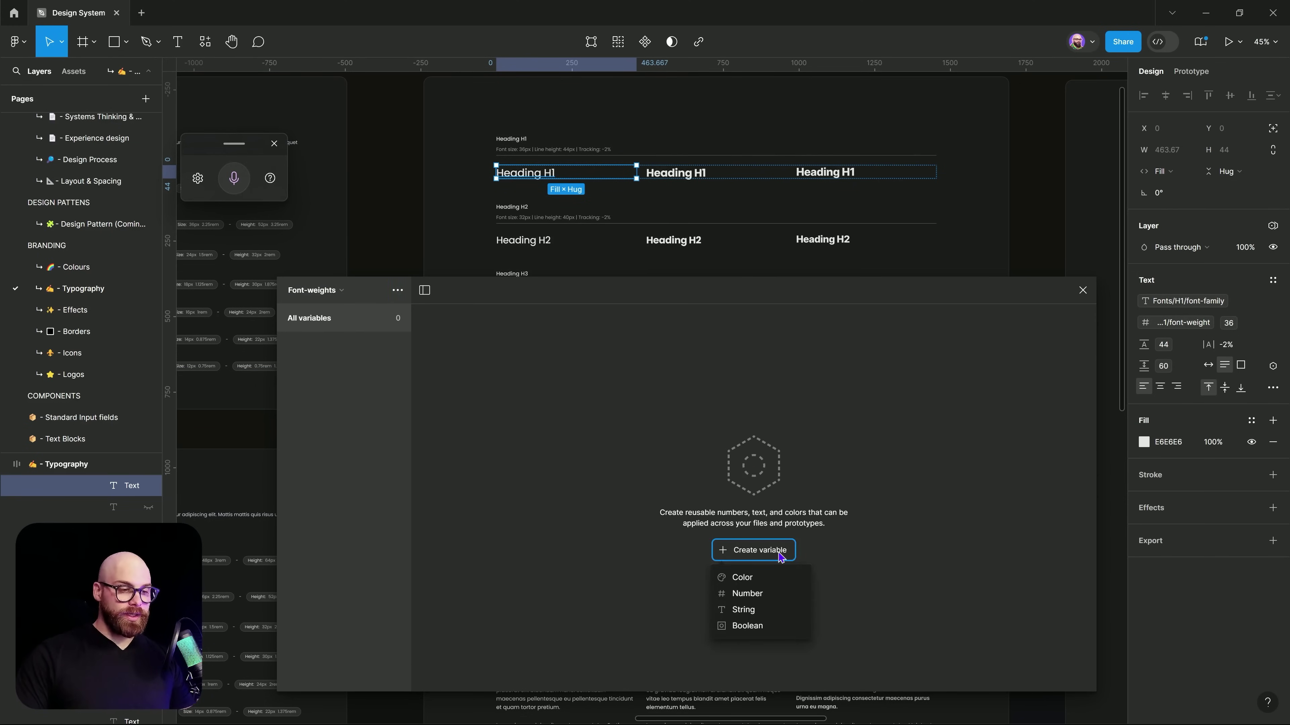
click(769, 601)
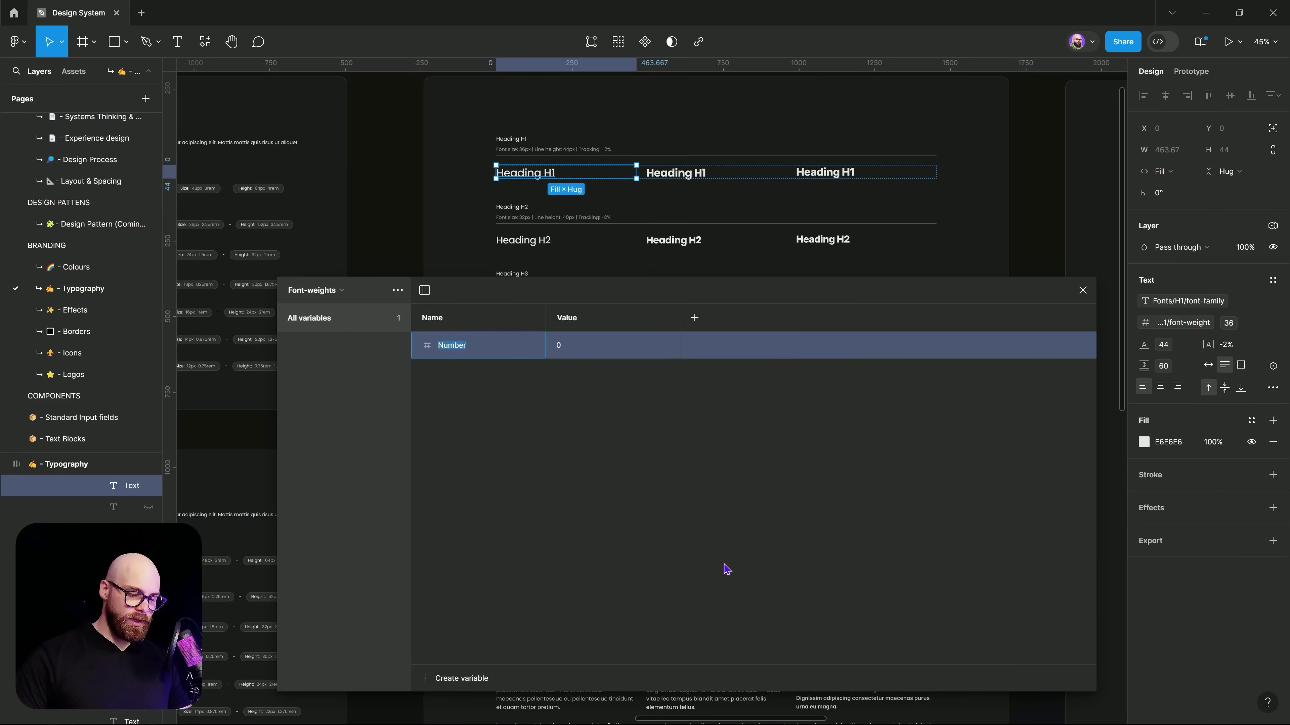
click(357, 293)
click(360, 295)
click(397, 291)
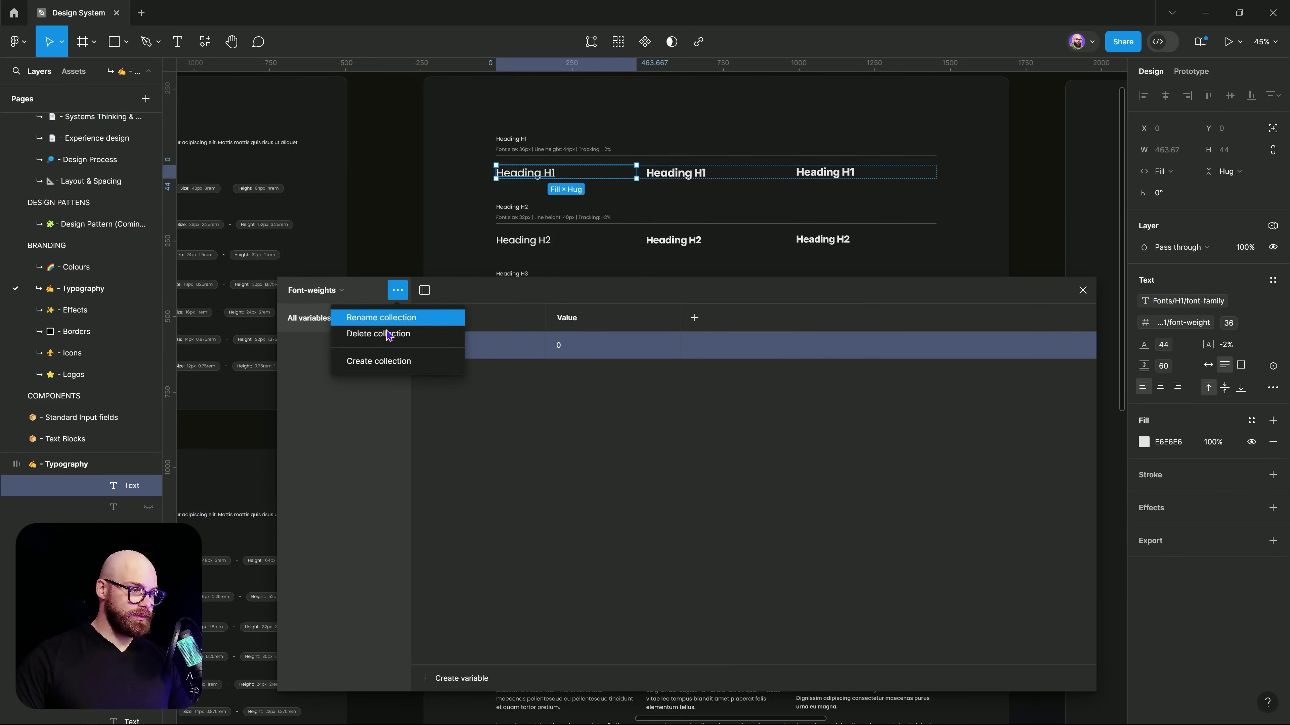
click(376, 314)
key(ctrl+c)
key(Return)
- Put the number variable into a new group named Font-Weights
right_click(508, 347)
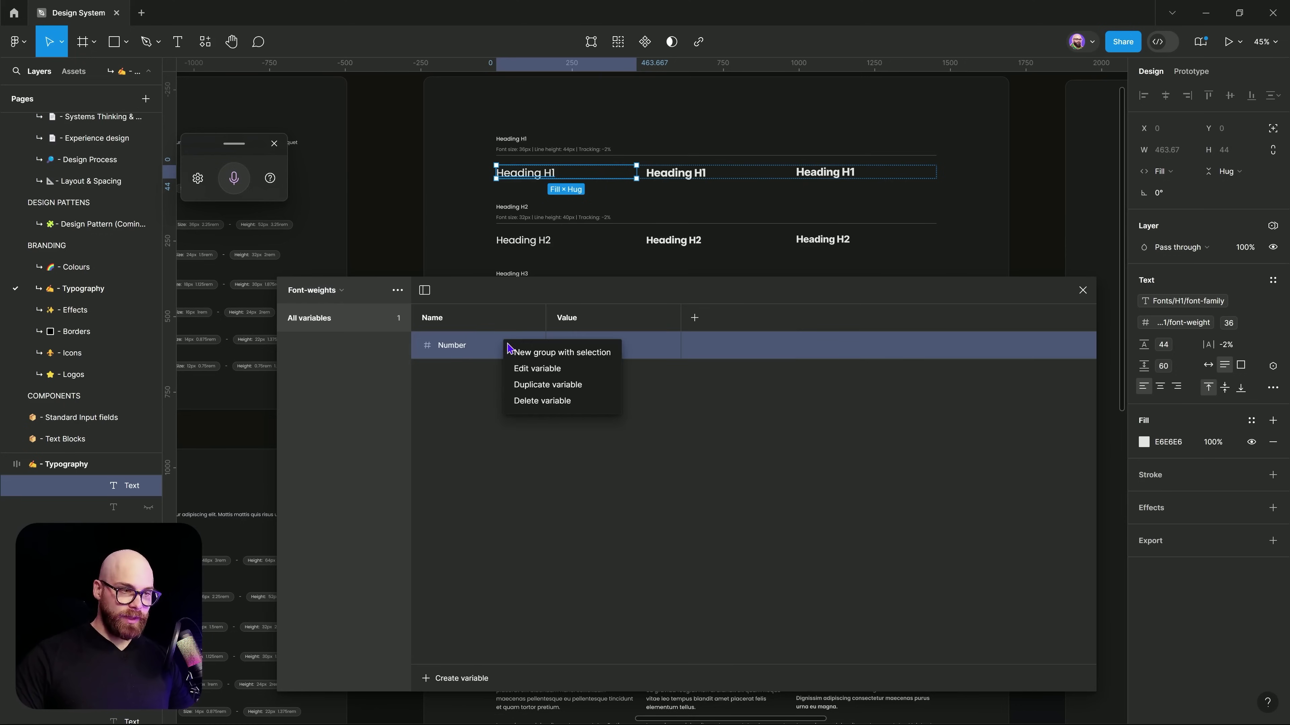
click(531, 353)
double_click(355, 348)
key(ctrl+v)
key(Return)
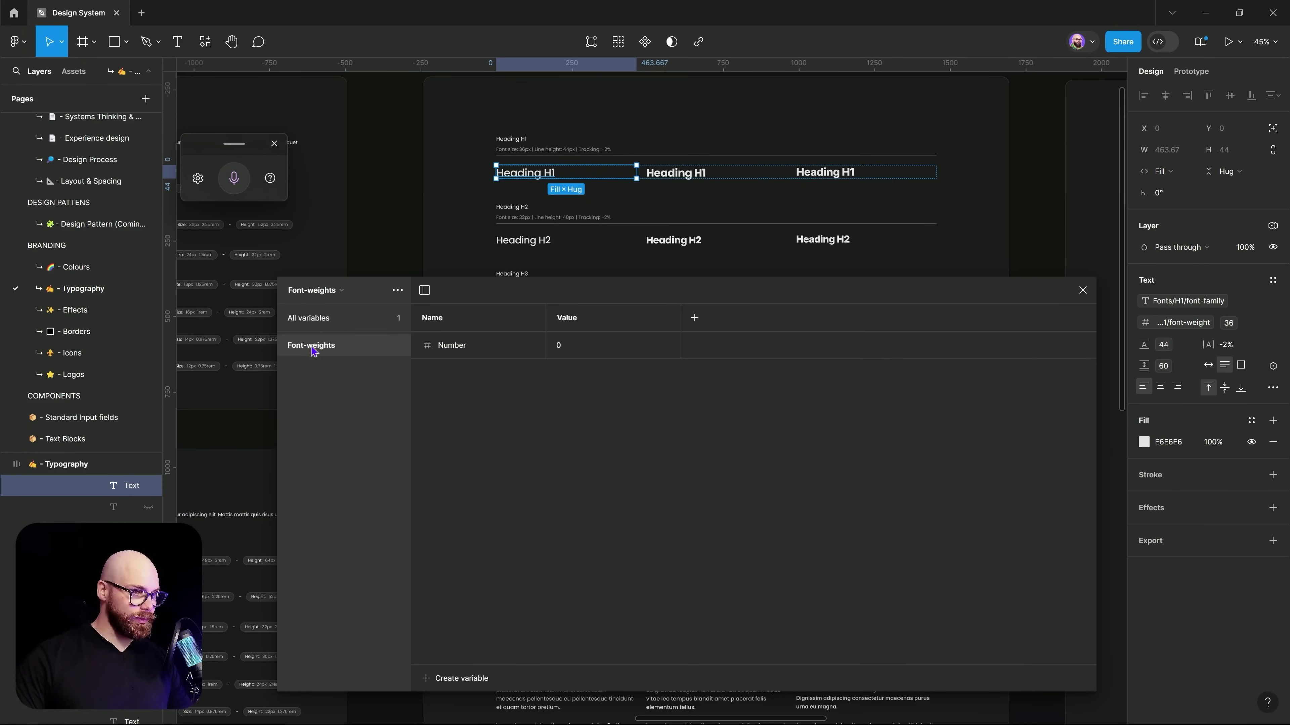
double_click(313, 351)
click(312, 349)
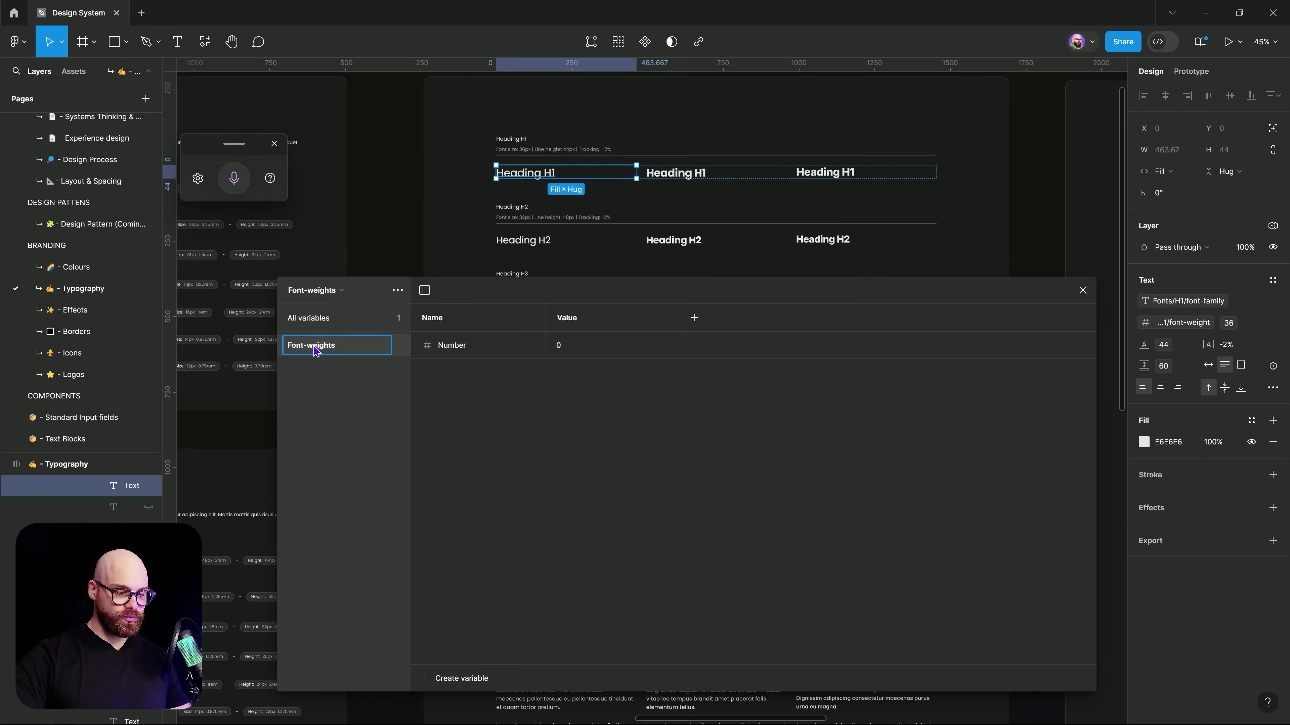
key(BackSpace)
text(W)
key(Return)
- Rename the number variable to 400
click(496, 355)
double_click(466, 350)
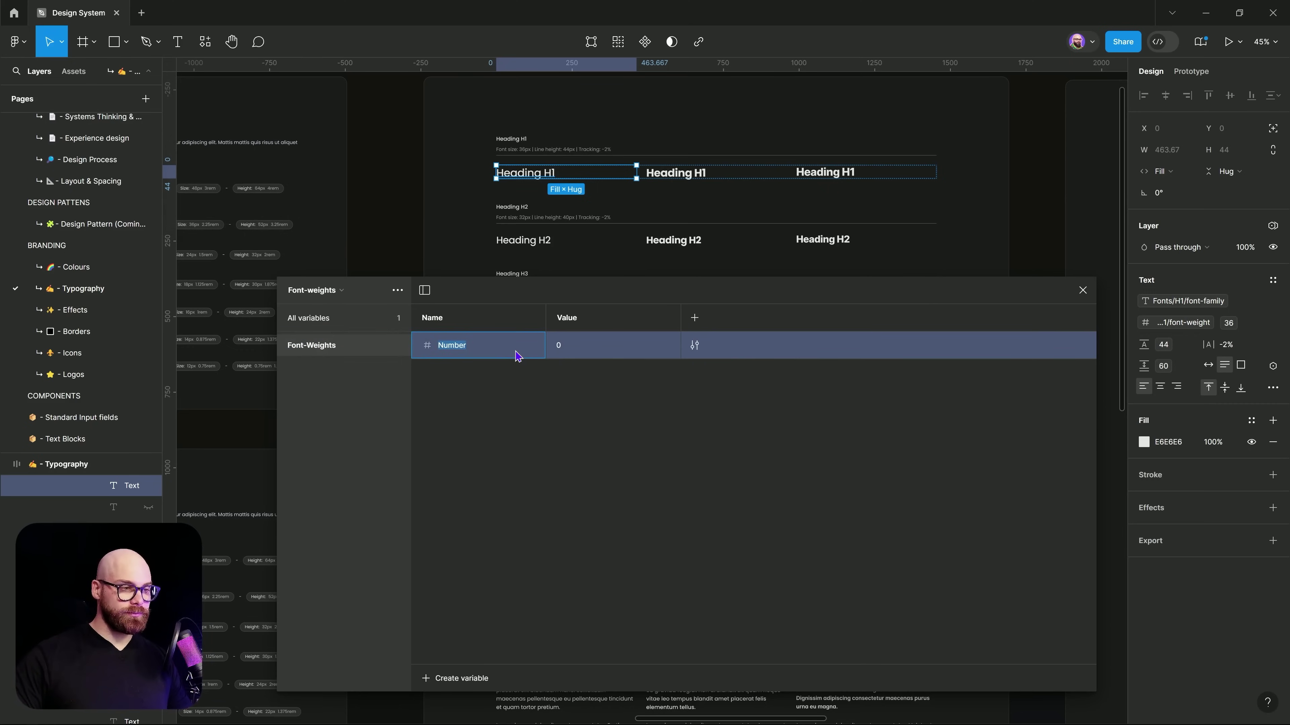
text(4)
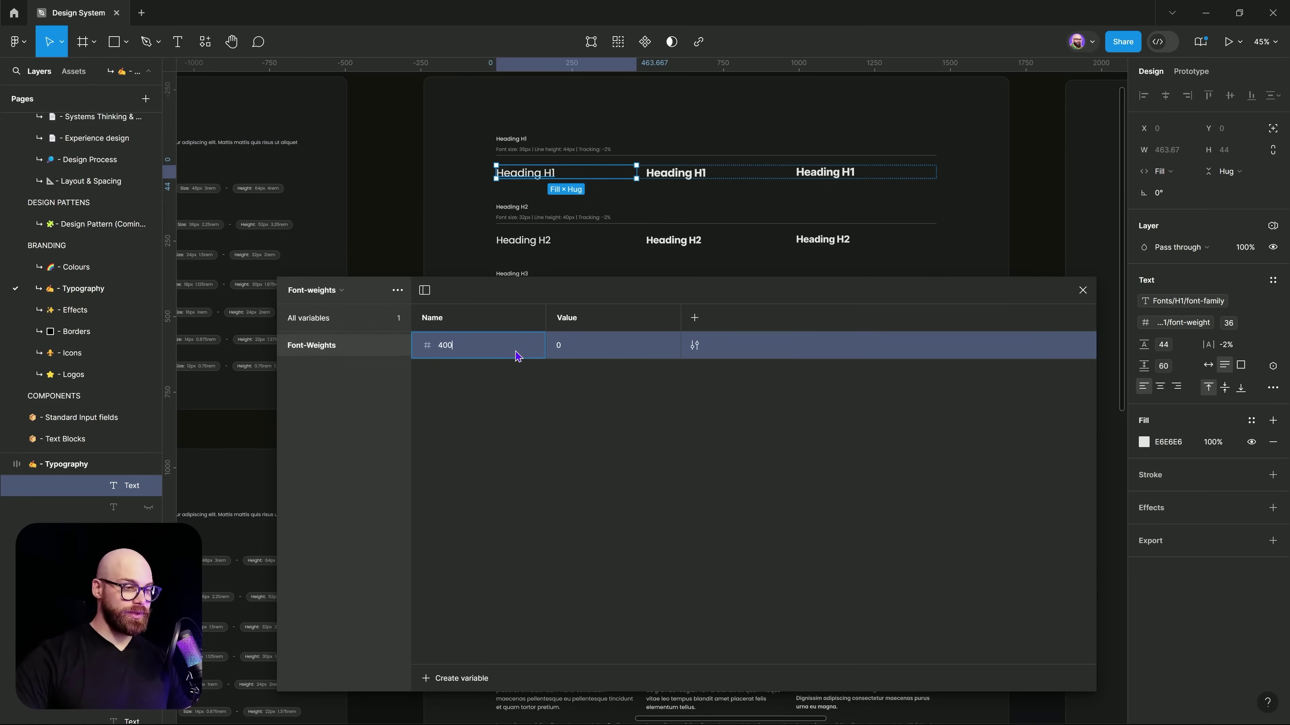
text(00)
right_click(517, 354)
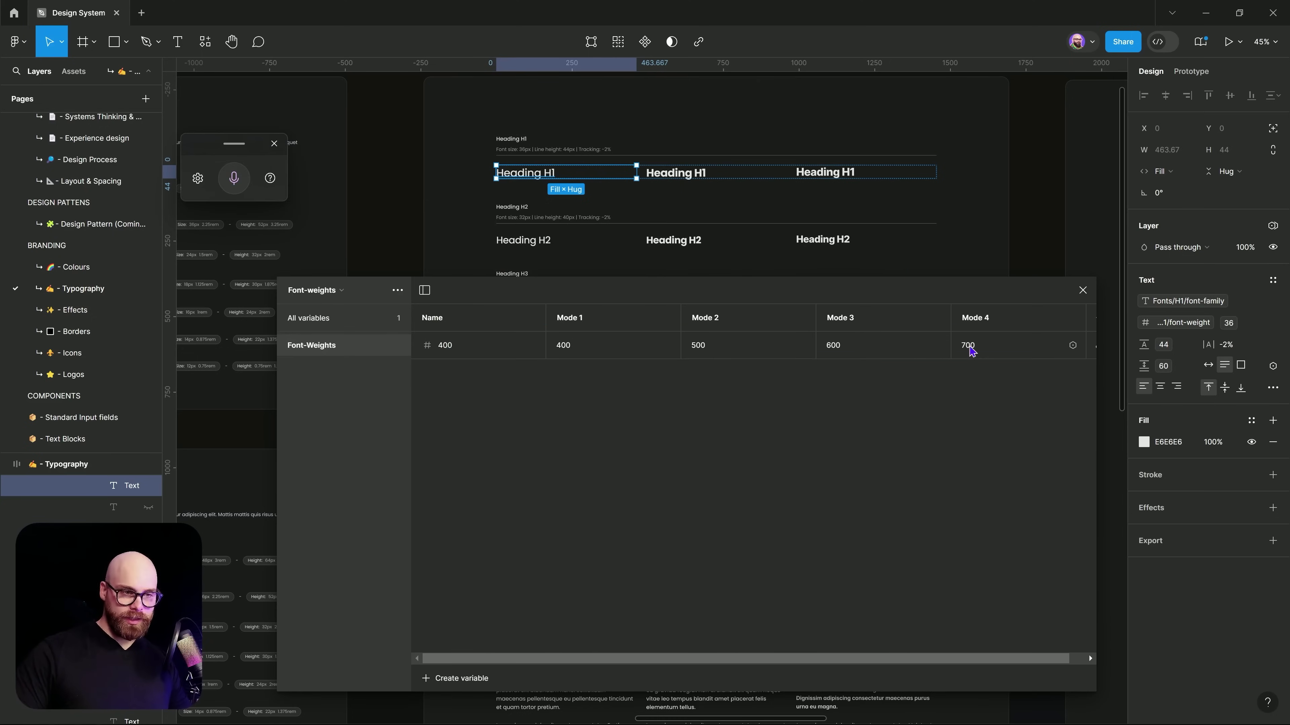
- Name the fourth and third modes 700 and 600 after their values
double_click(970, 350)
key(ctrl+c)
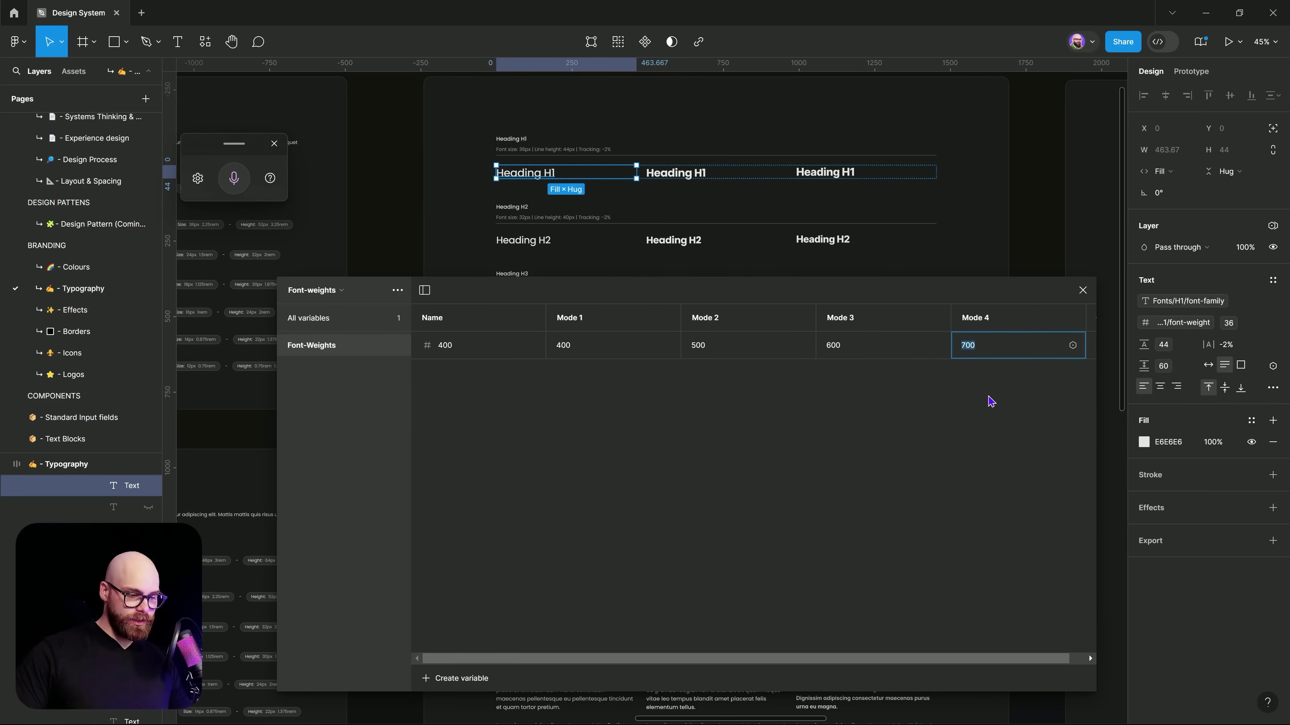
double_click(983, 324)
key(ctrl+v)
double_click(833, 347)
key(ctrl+c)
double_click(865, 323)
key(ctrl+v)
- Name the second and first modes 500 and 400 after their values
double_click(711, 346)
key(ctrl+c)
double_click(714, 320)
key(ctrl+v)
key(Return)
click(567, 349)
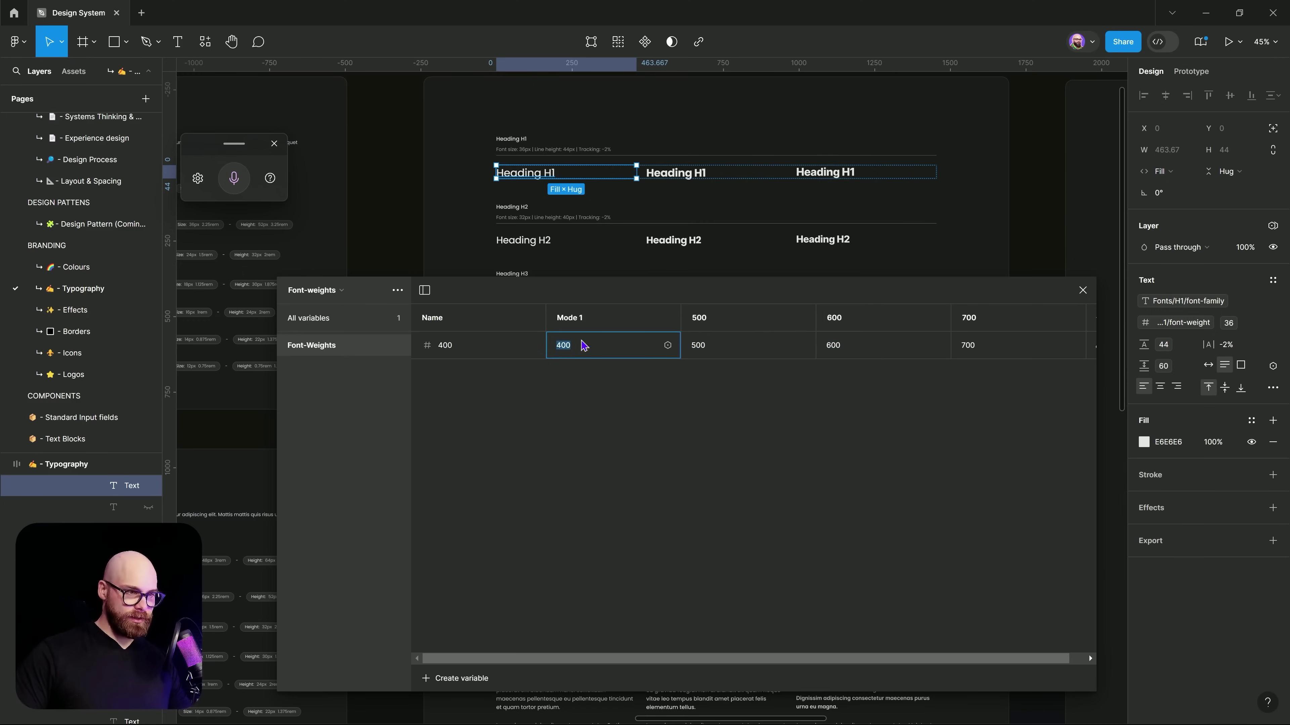
key(ctrl+c)
double_click(567, 319)
key(ctrl+v)
key(Return)
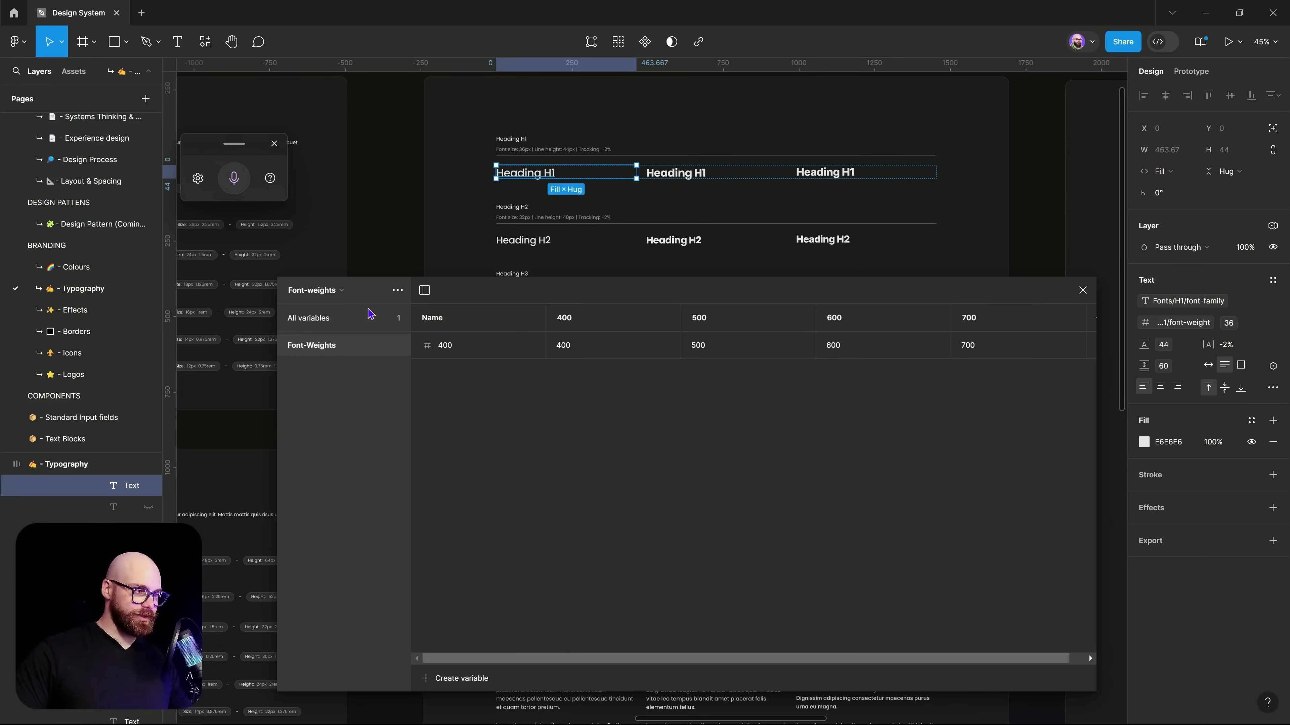
- In the Typography collection, alias the H1 font-weight value to Font-Weights/400
click(339, 297)
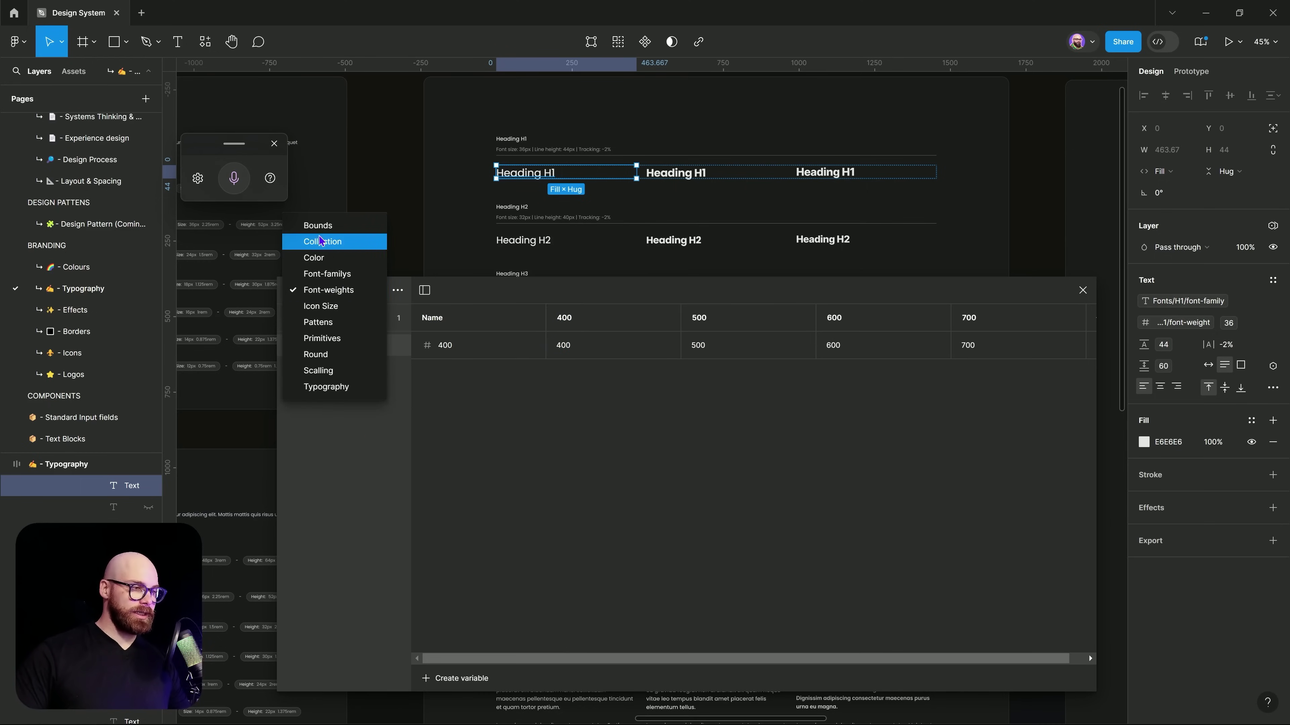
click(348, 389)
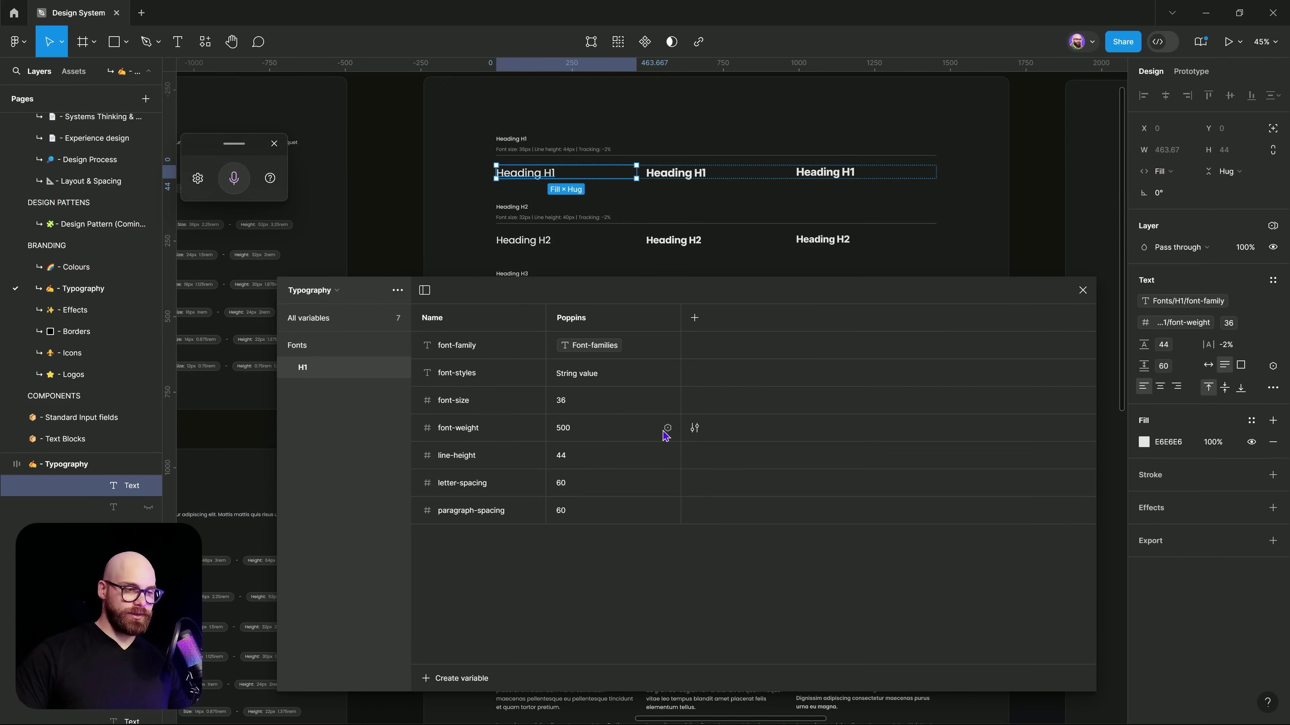
click(667, 428)
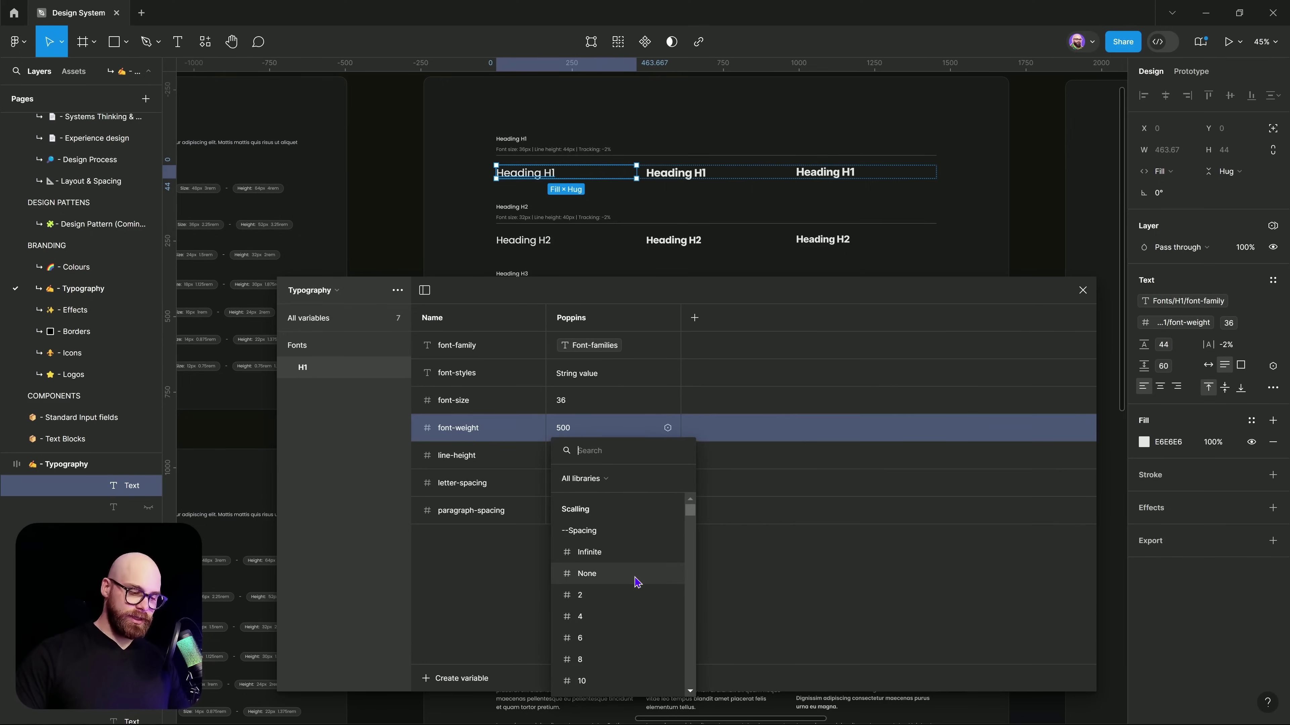
text(fon)
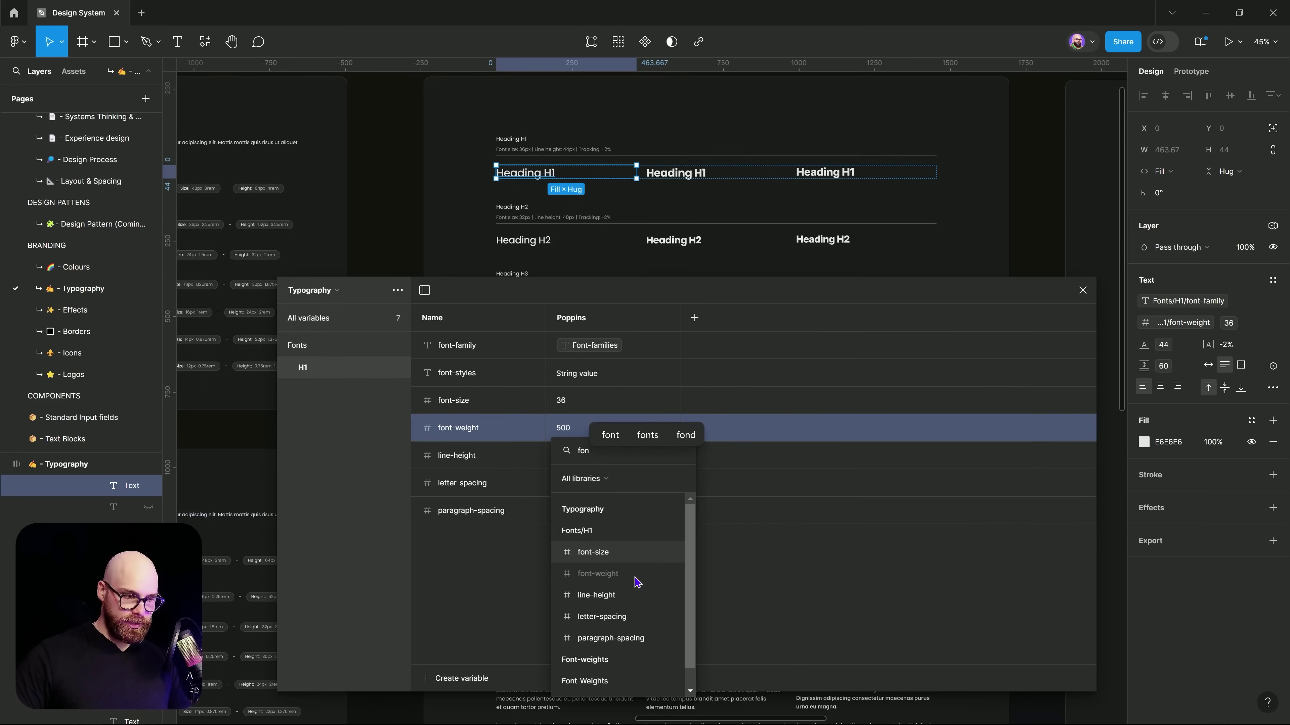
scroll(617, 669, down, 1)
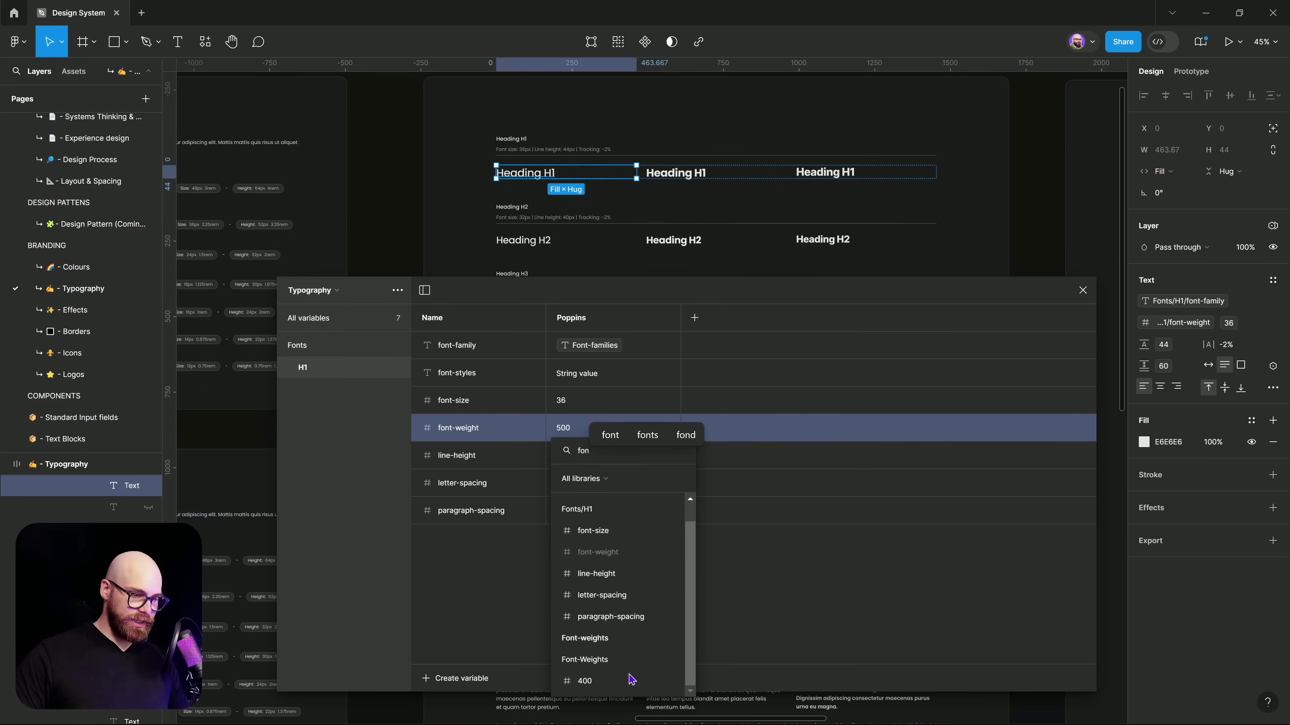
click(584, 681)
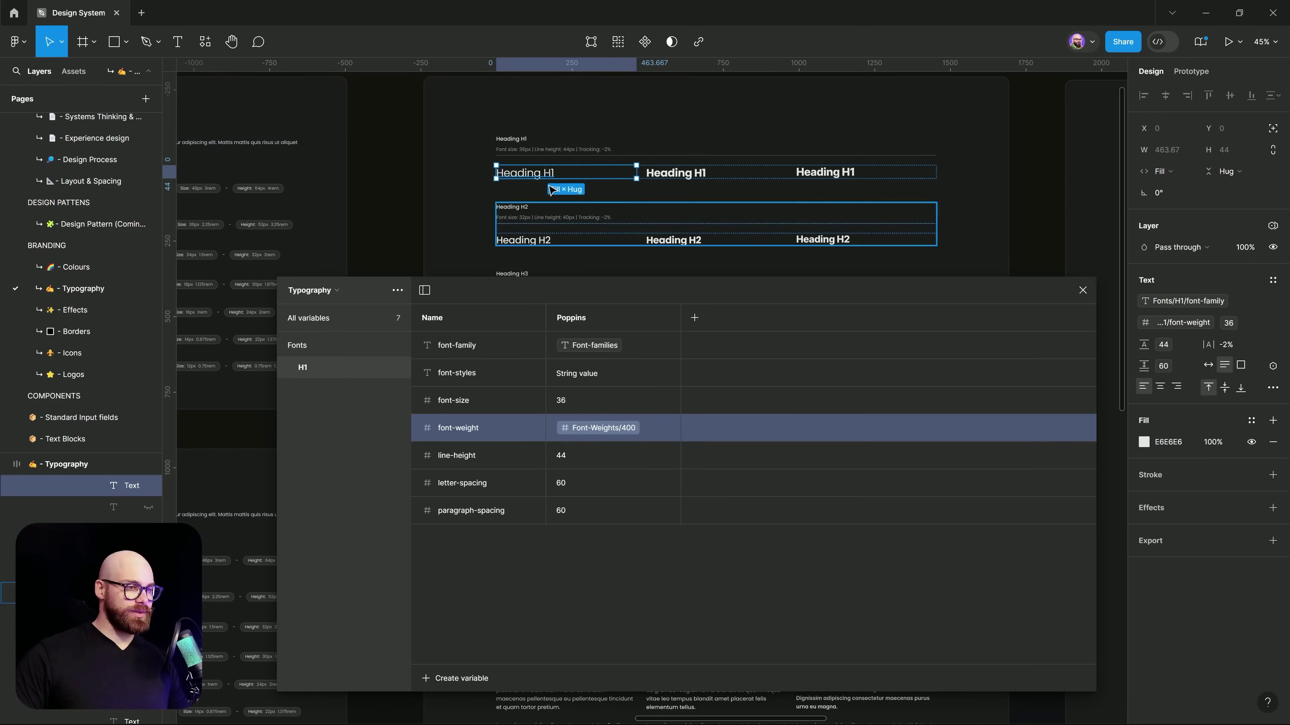
- Apply the Font-weights variable mode to the Heading H1 layer, trying 500, 600 and 700
scroll(526, 175, up, 5)
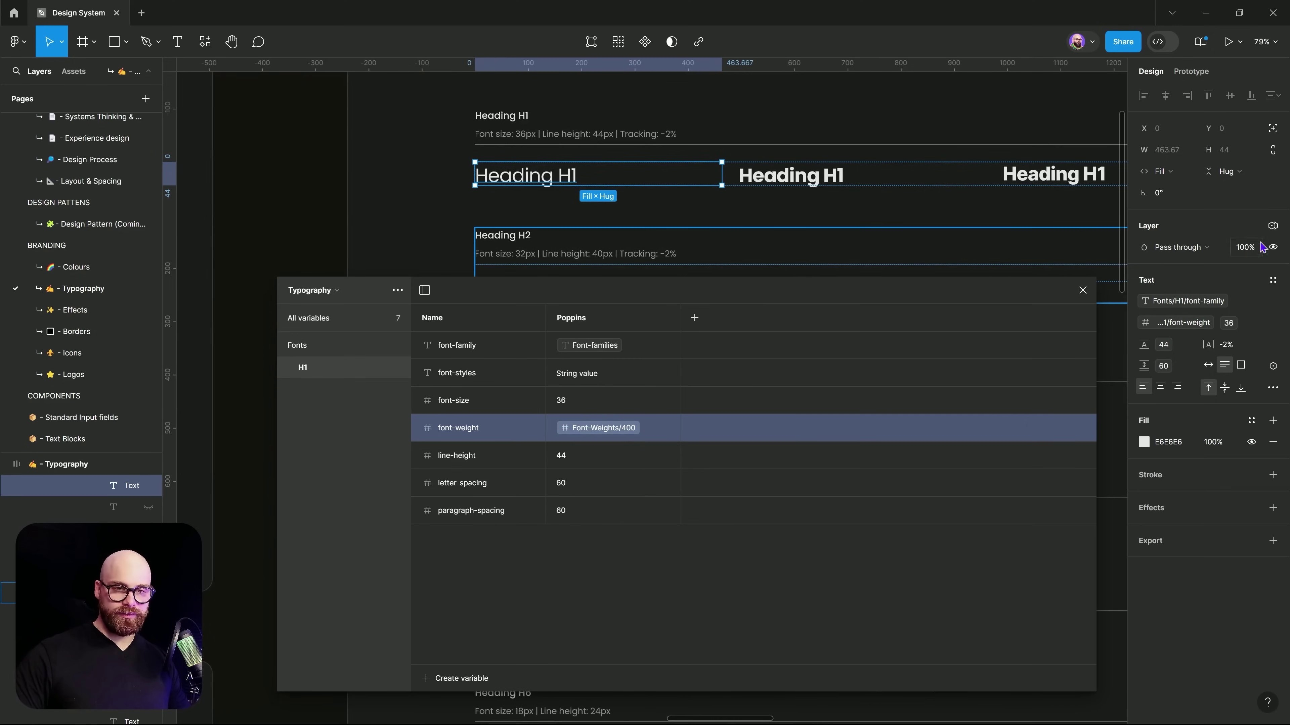
click(1275, 227)
mouse_move(1226, 286)
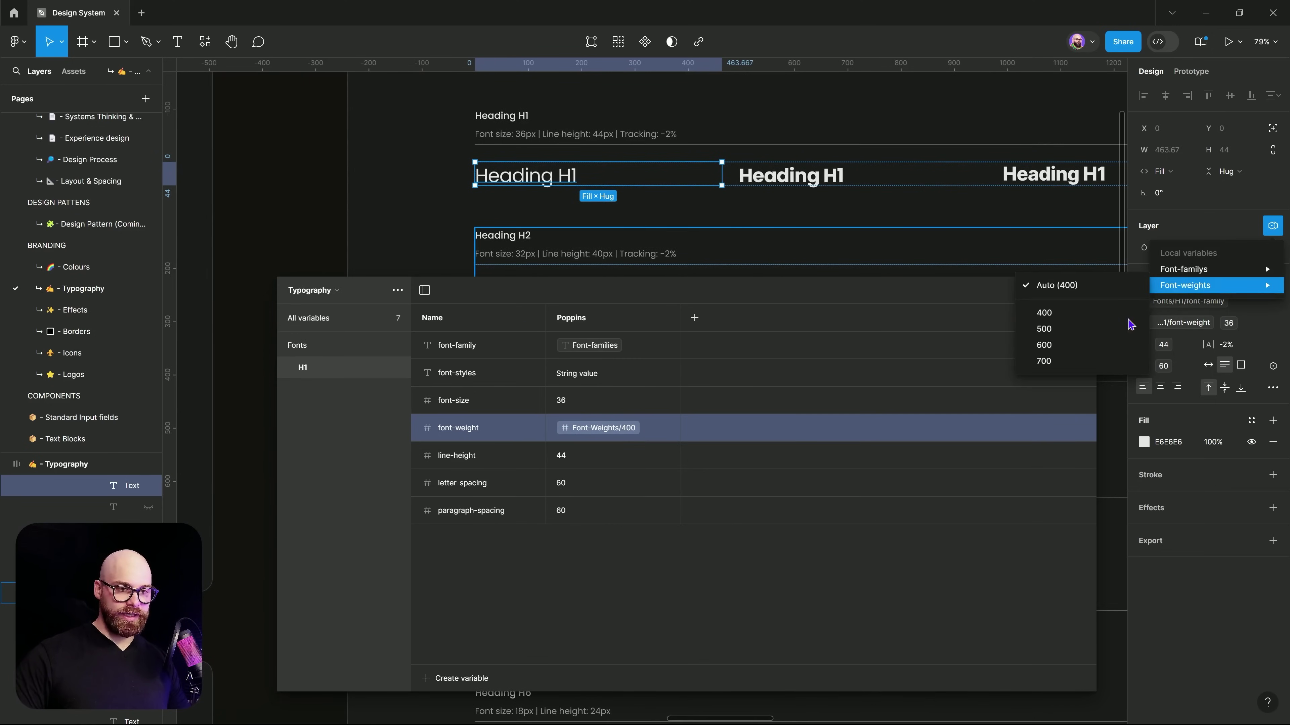
click(1072, 308)
click(1222, 271)
click(1219, 285)
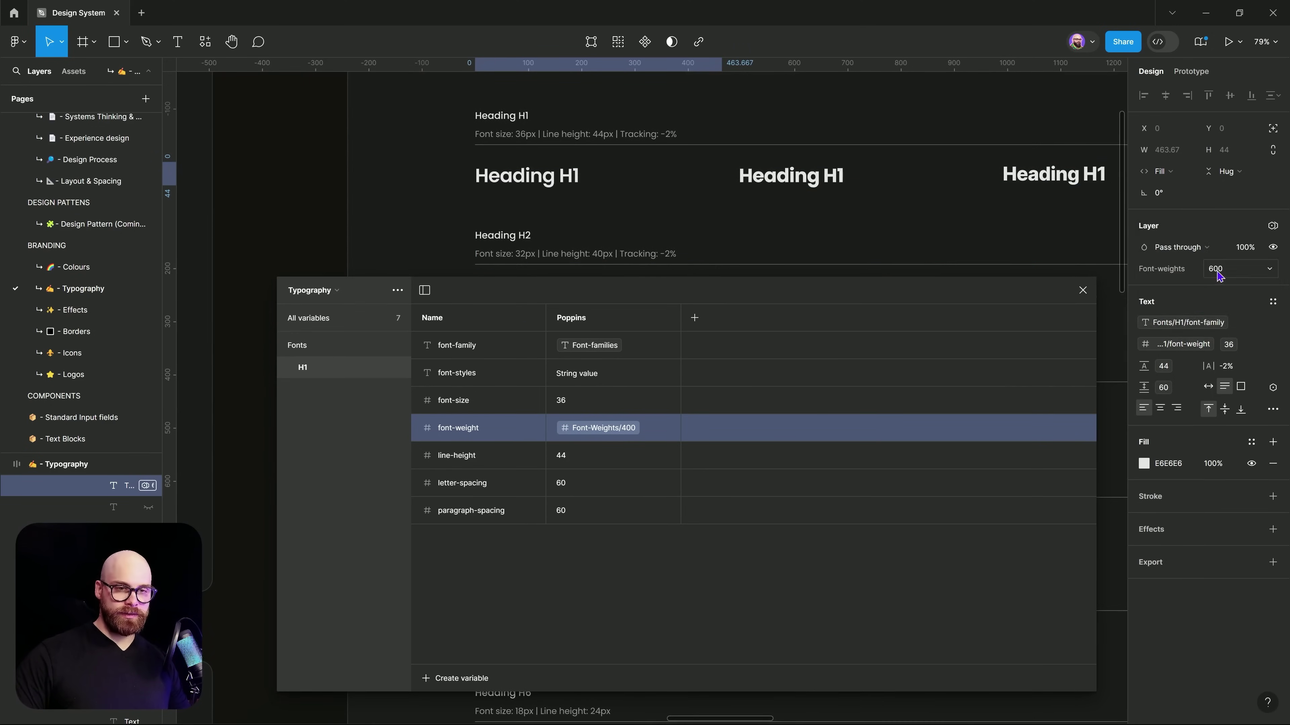
click(1219, 275)
click(1210, 295)
click(1231, 283)
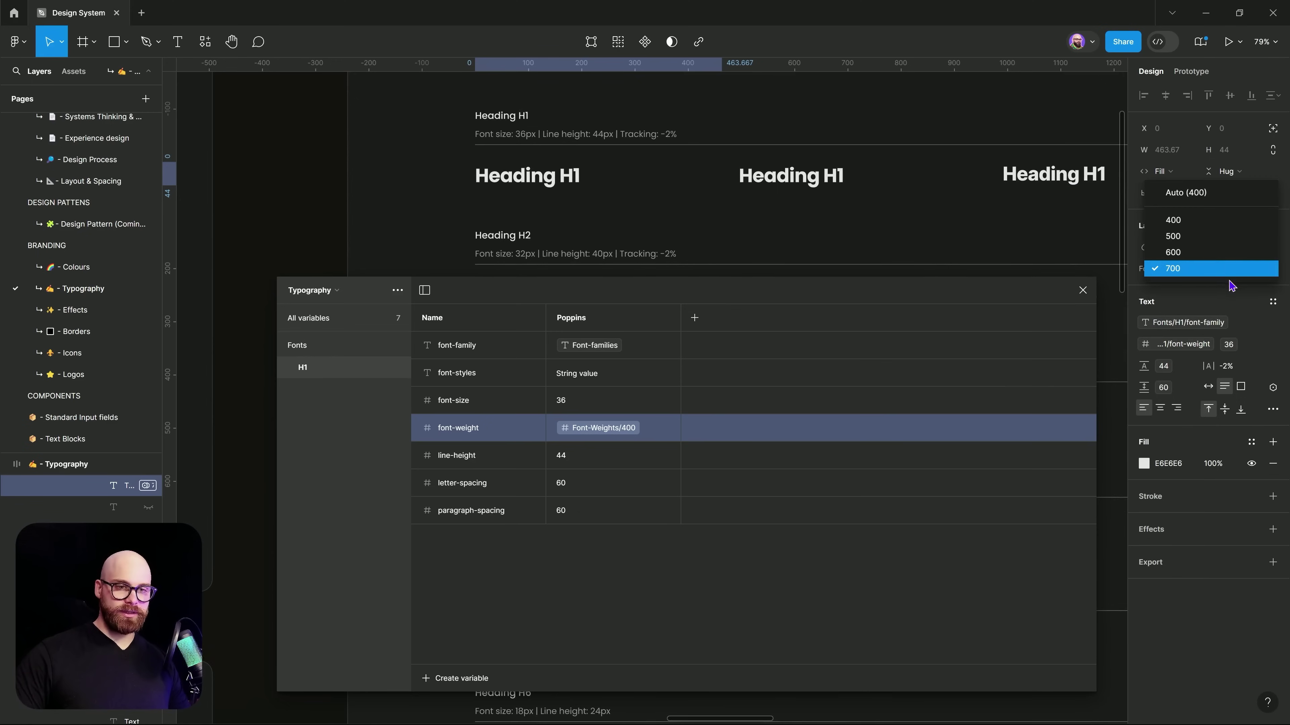
click(1220, 272)
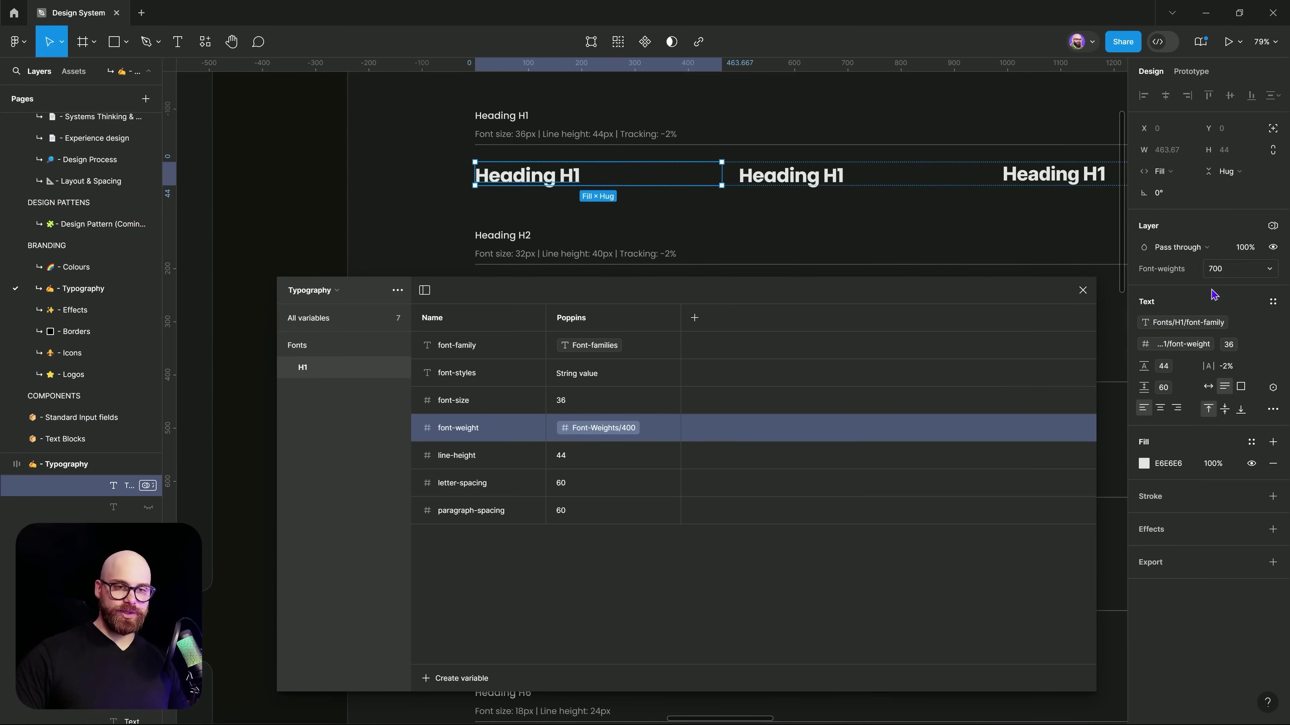
- Add the Font-familys mode set to Poppins and switch the weight mode to 500
click(1273, 226)
mouse_move(1219, 285)
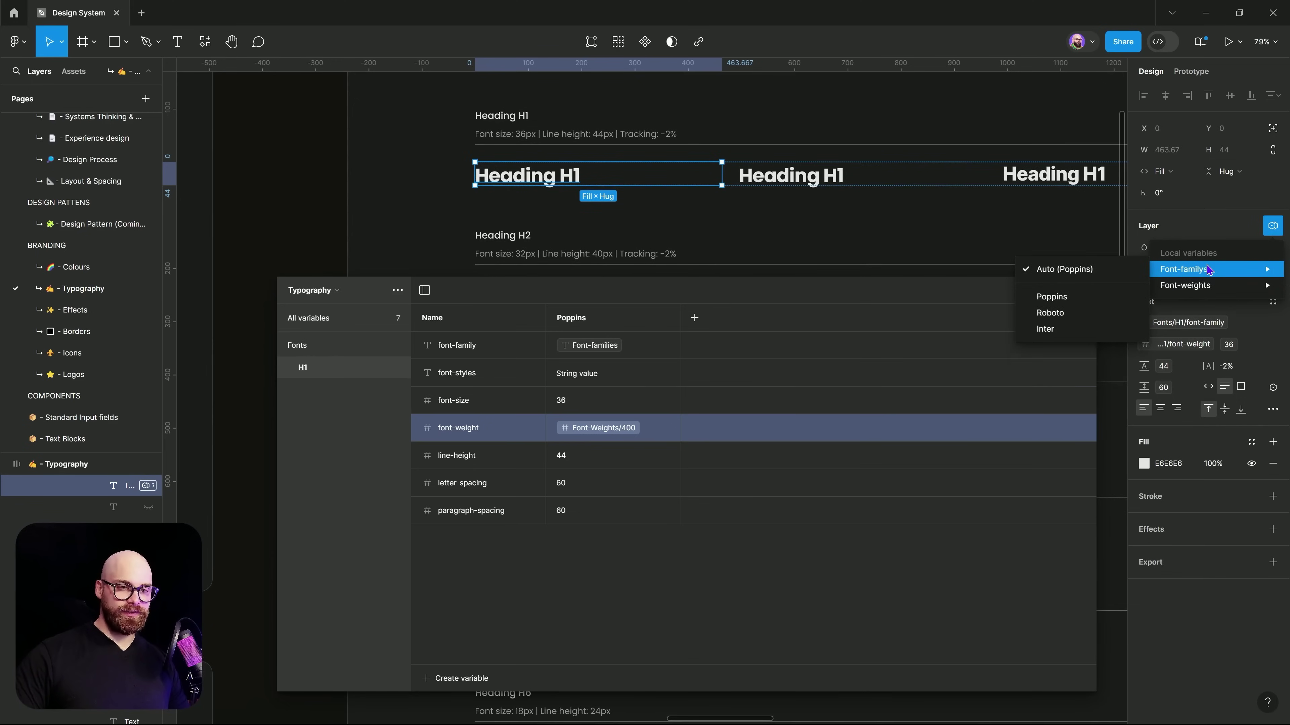
click(1096, 293)
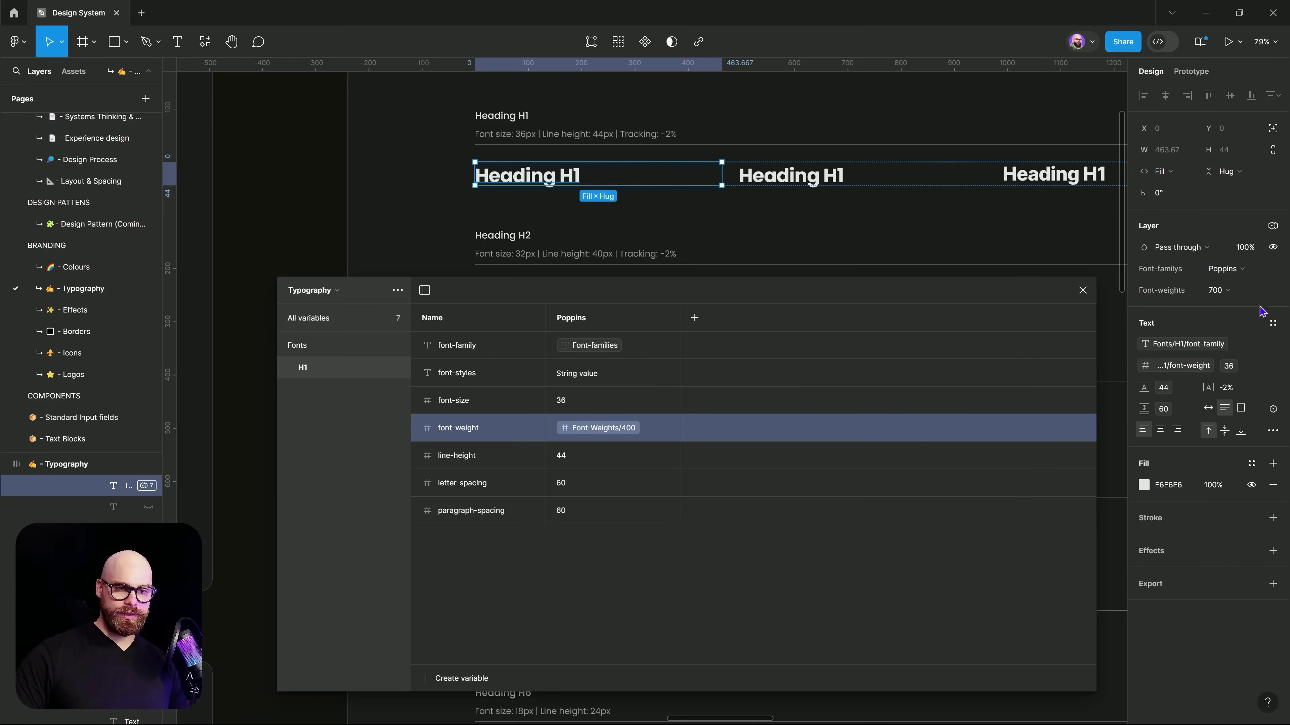
click(1219, 290)
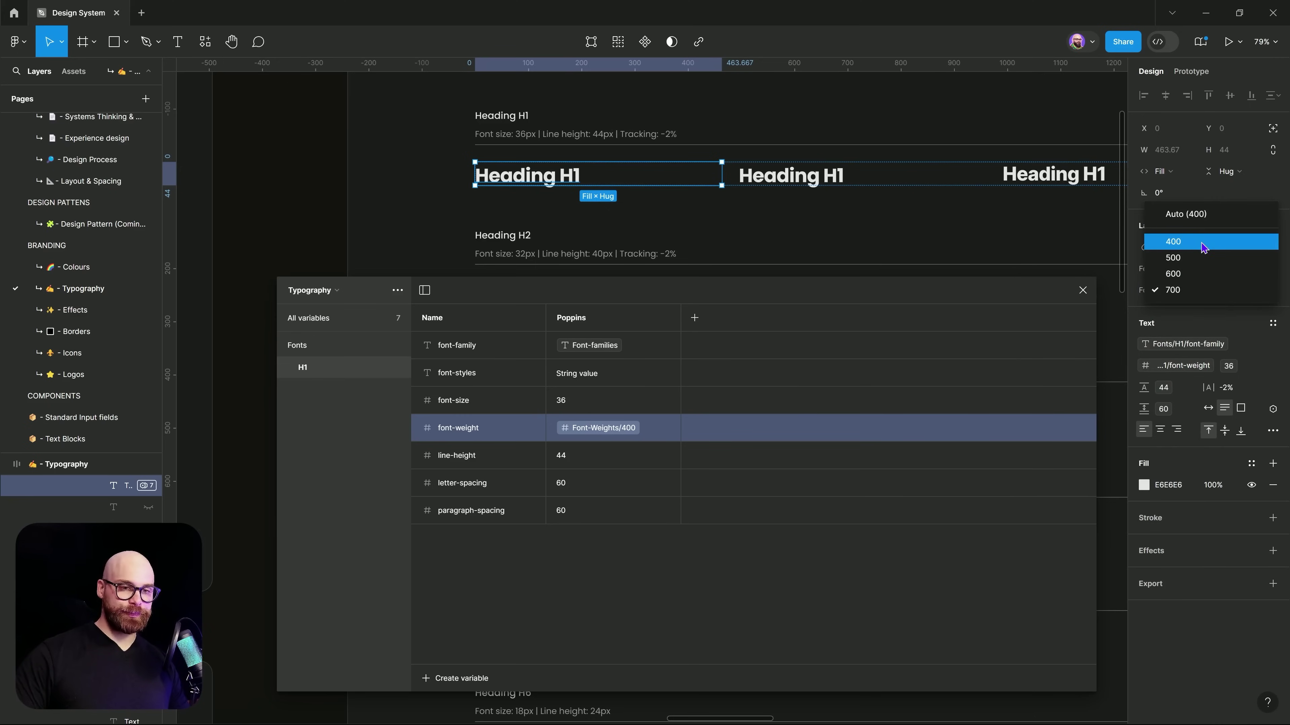
click(1203, 248)
click(1218, 290)
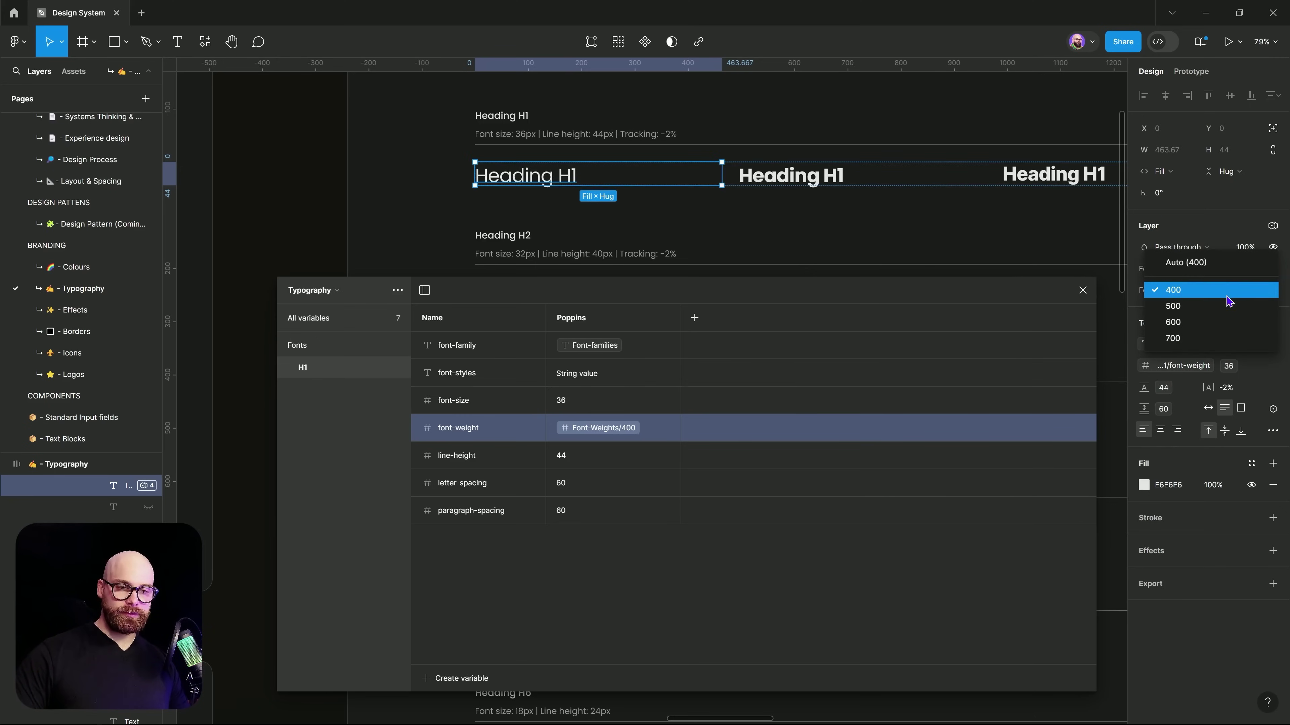
click(1232, 305)
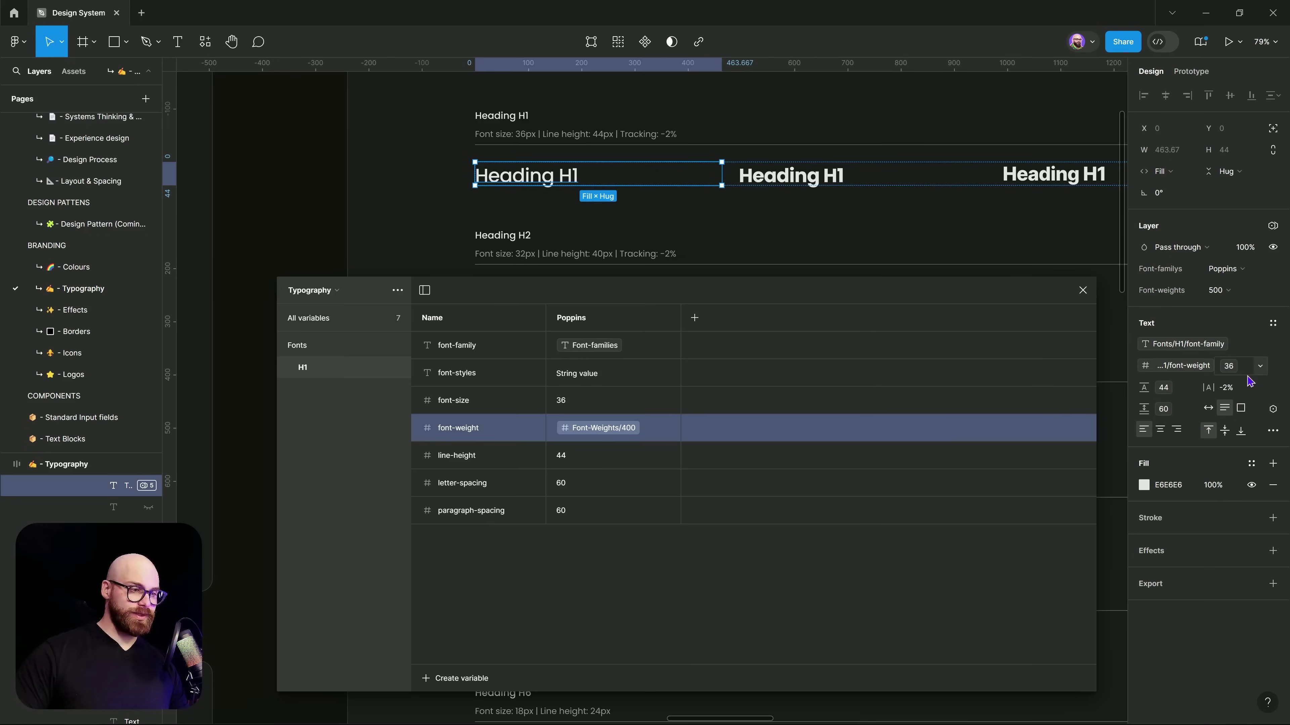
- Create a text style named H1 from the first Heading H1 text
click(1083, 290)
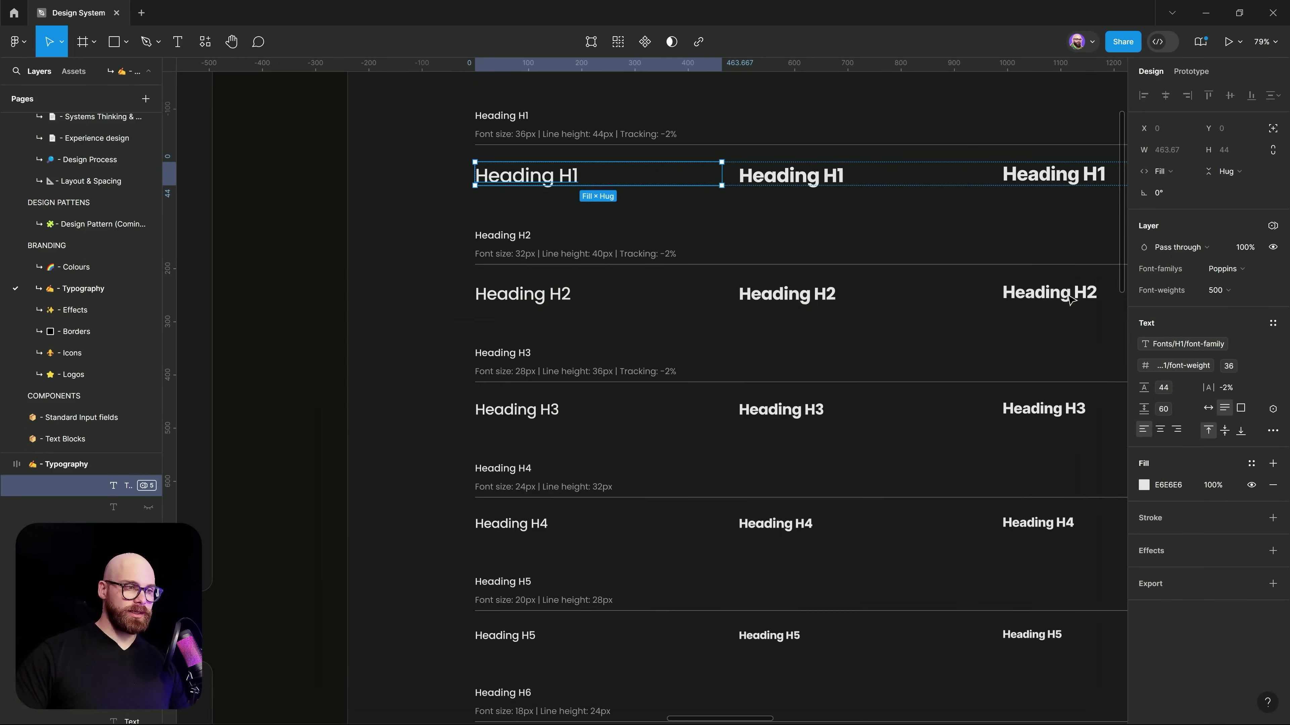
click(1272, 324)
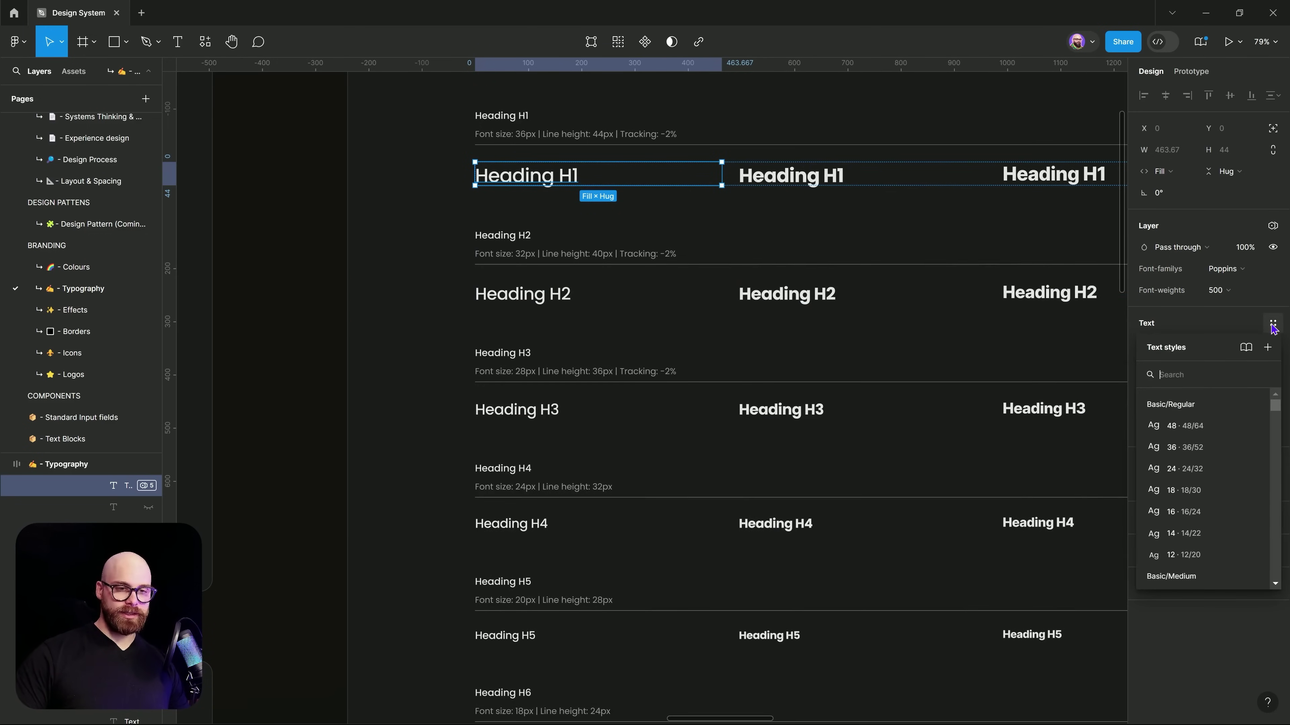
click(1268, 348)
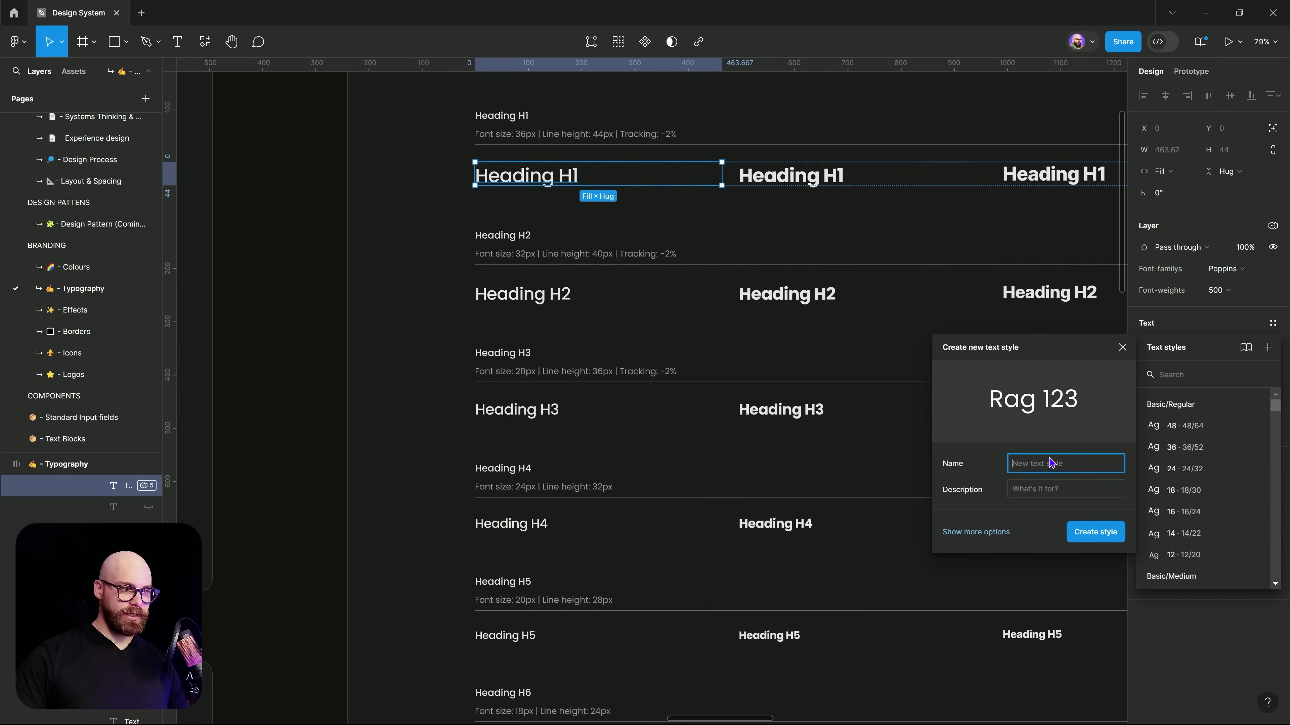
text(H1)
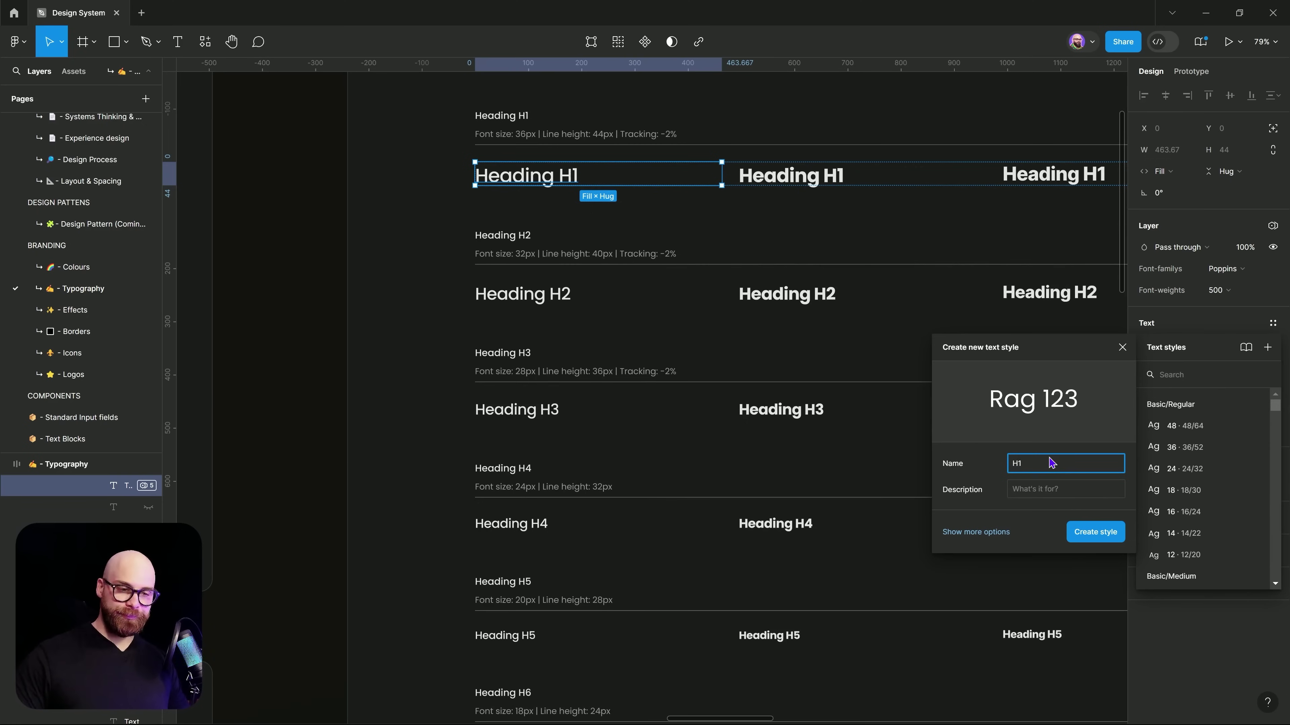
click(1096, 533)
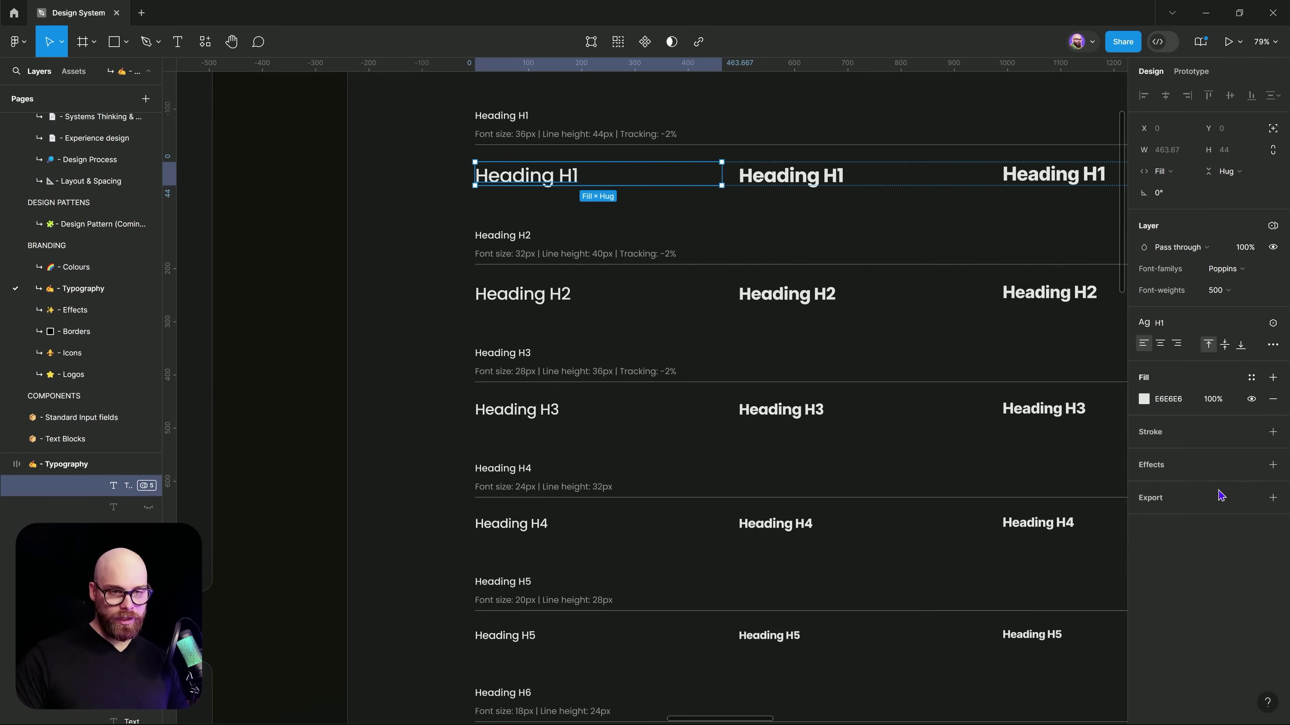
scroll(549, 382, up, 3)
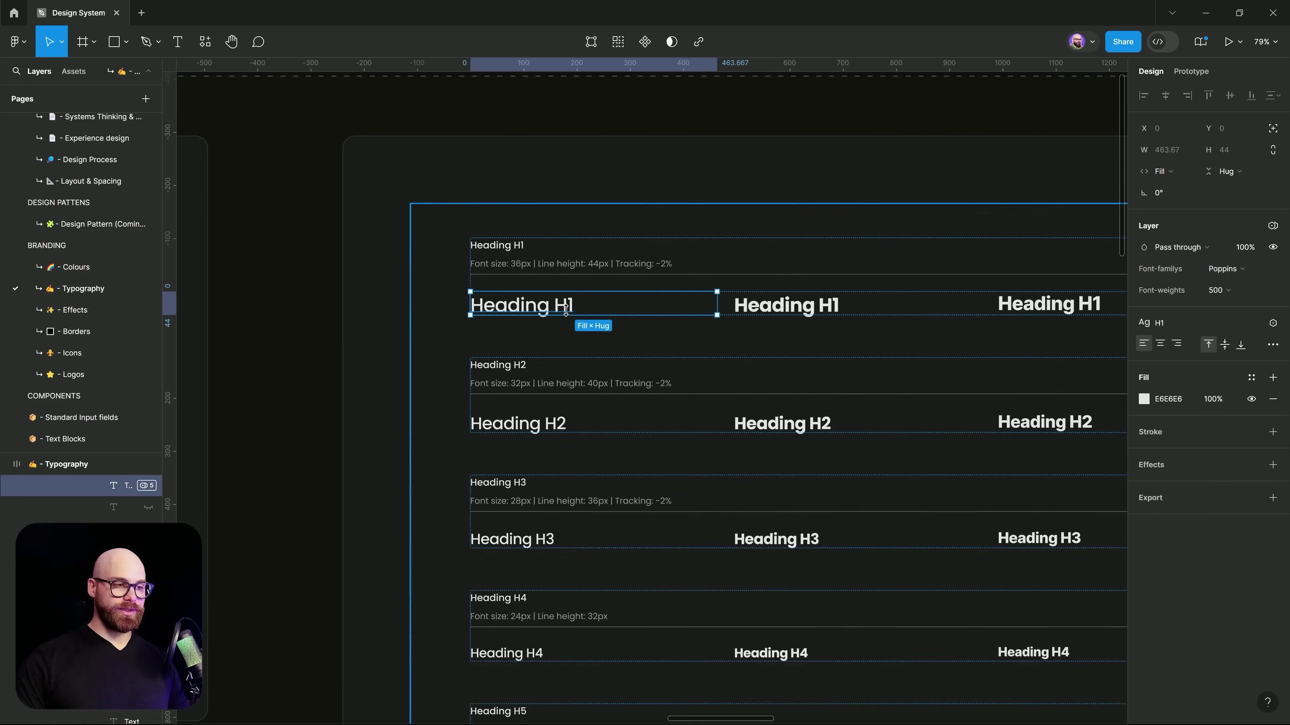
- Place Heading H1 on the canvas and switch its font-family mode from Poppins to Roboto, then Inter
scroll(567, 457, up, 3)
drag(604, 111, 547, 506)
key(ctrl+z)
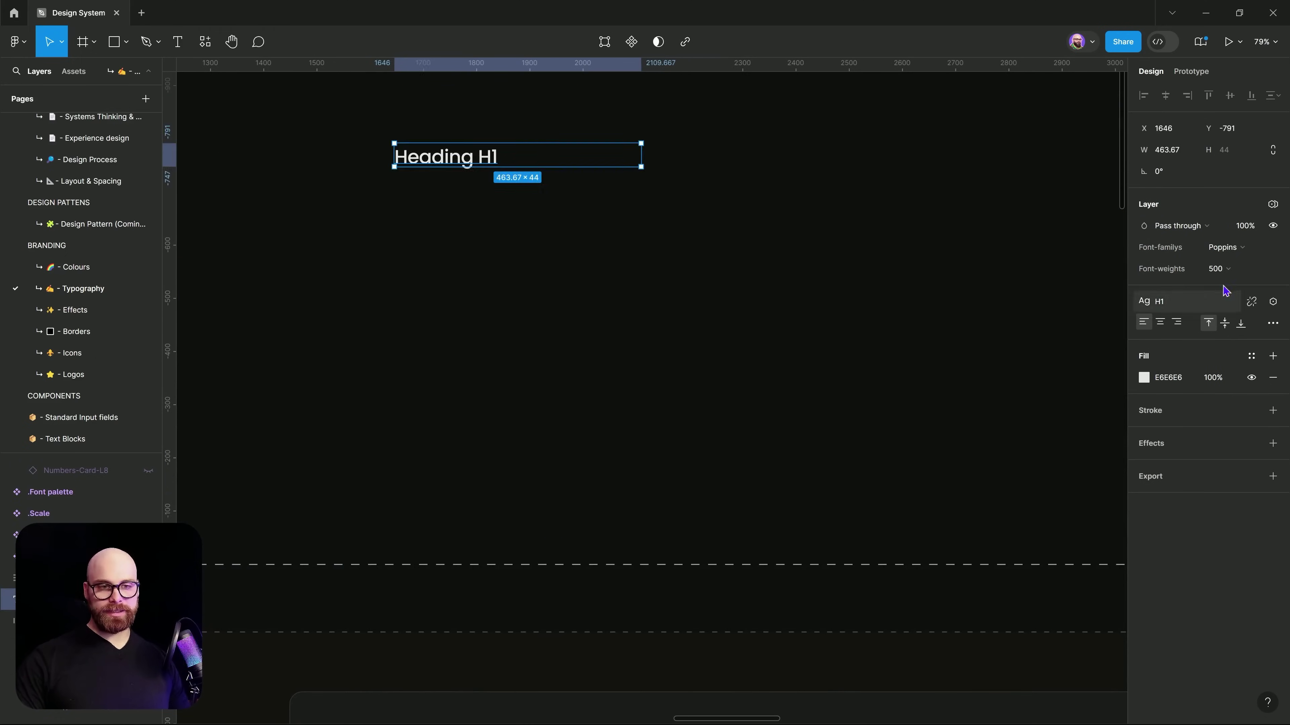
click(1238, 254)
click(1239, 261)
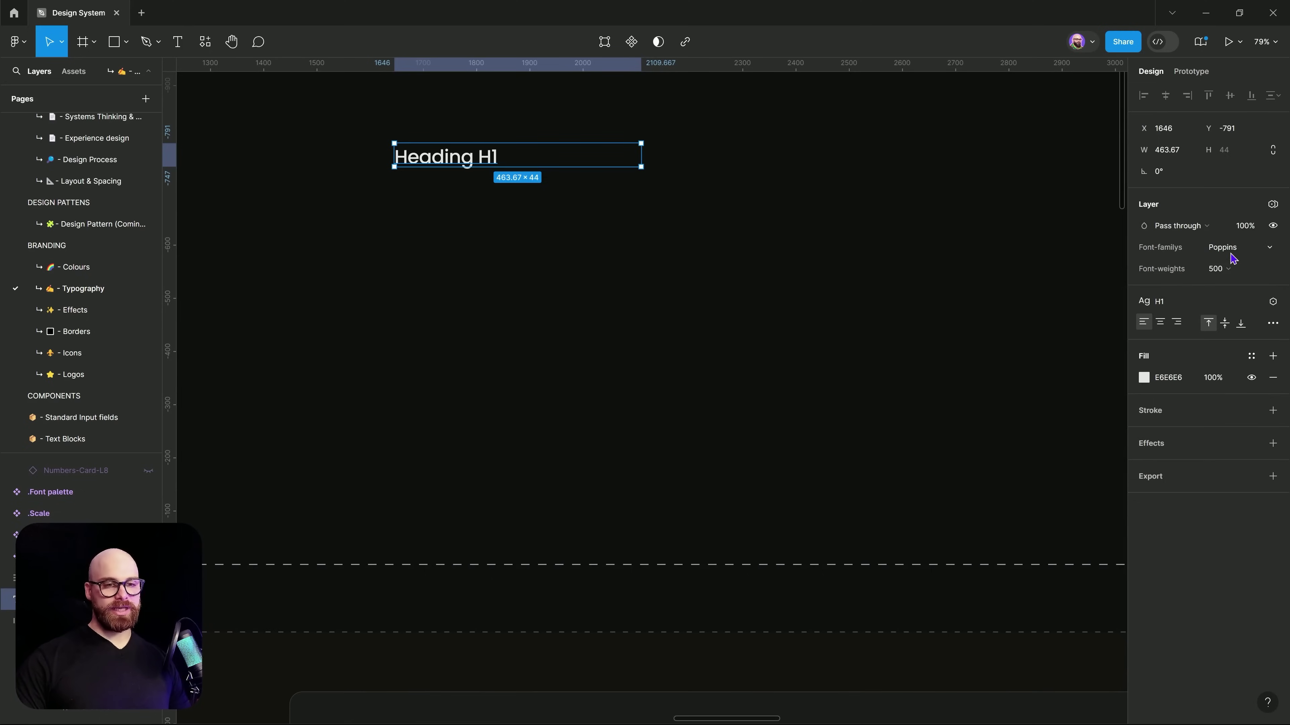
click(1234, 253)
click(1234, 262)
click(1234, 254)
click(1234, 262)
- Set the loose heading's font-weight mode to 600
scroll(736, 388, up, 3)
scroll(736, 388, left, 2)
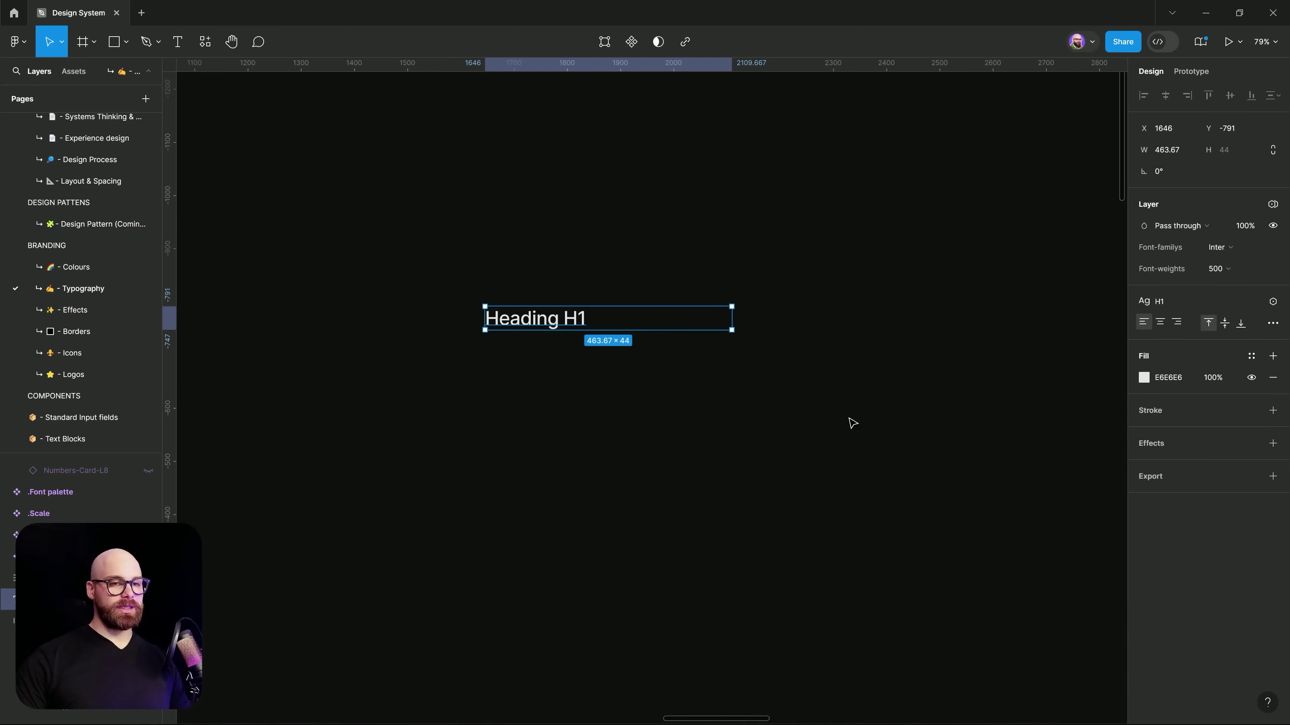
click(1218, 270)
click(1224, 296)
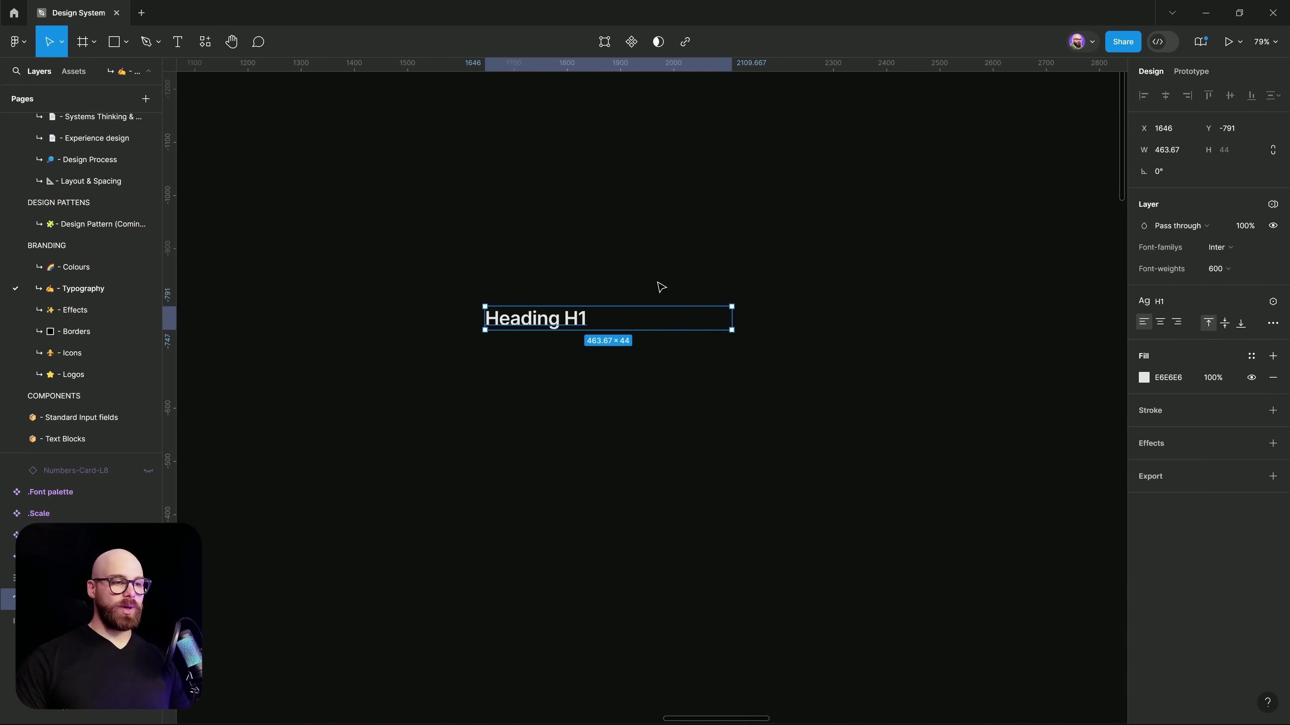
- Reselect the loose Heading H1 and delete it from the canvas
click(527, 297)
drag(472, 275, 710, 370)
key(Delete)
scroll(720, 518, down, 10)
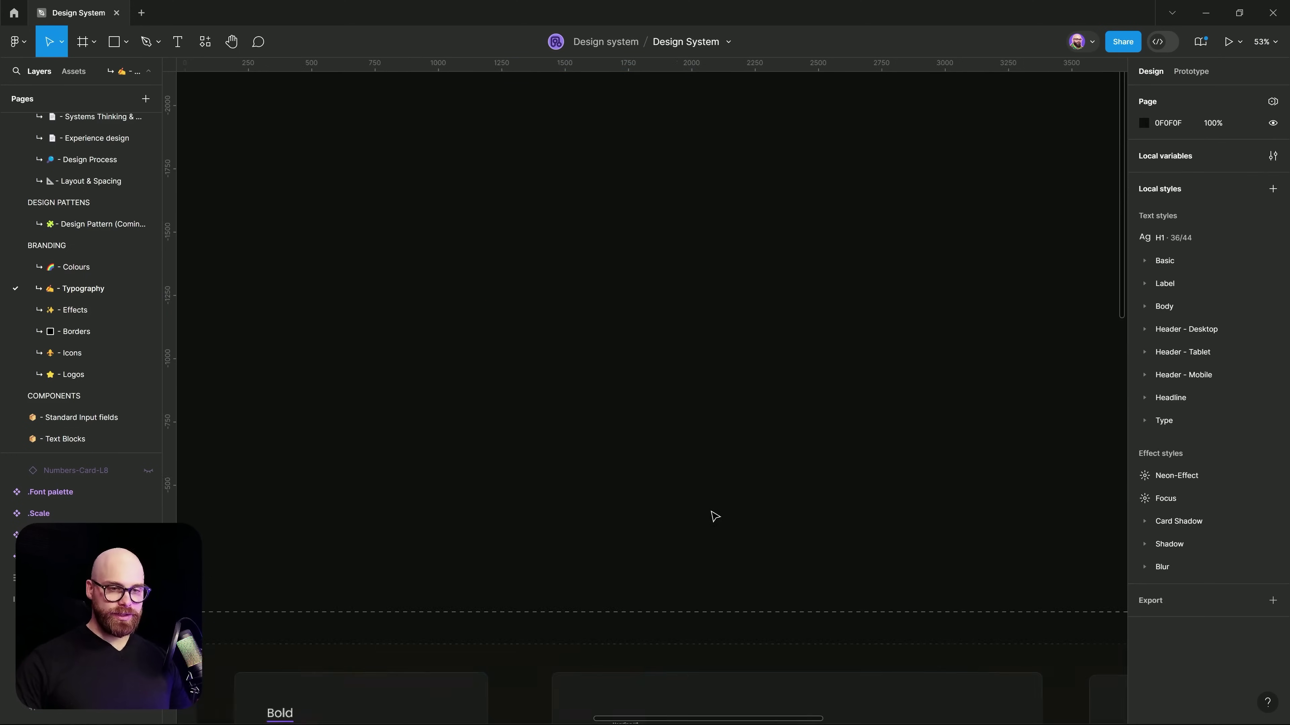
scroll(779, 378, down, 5)
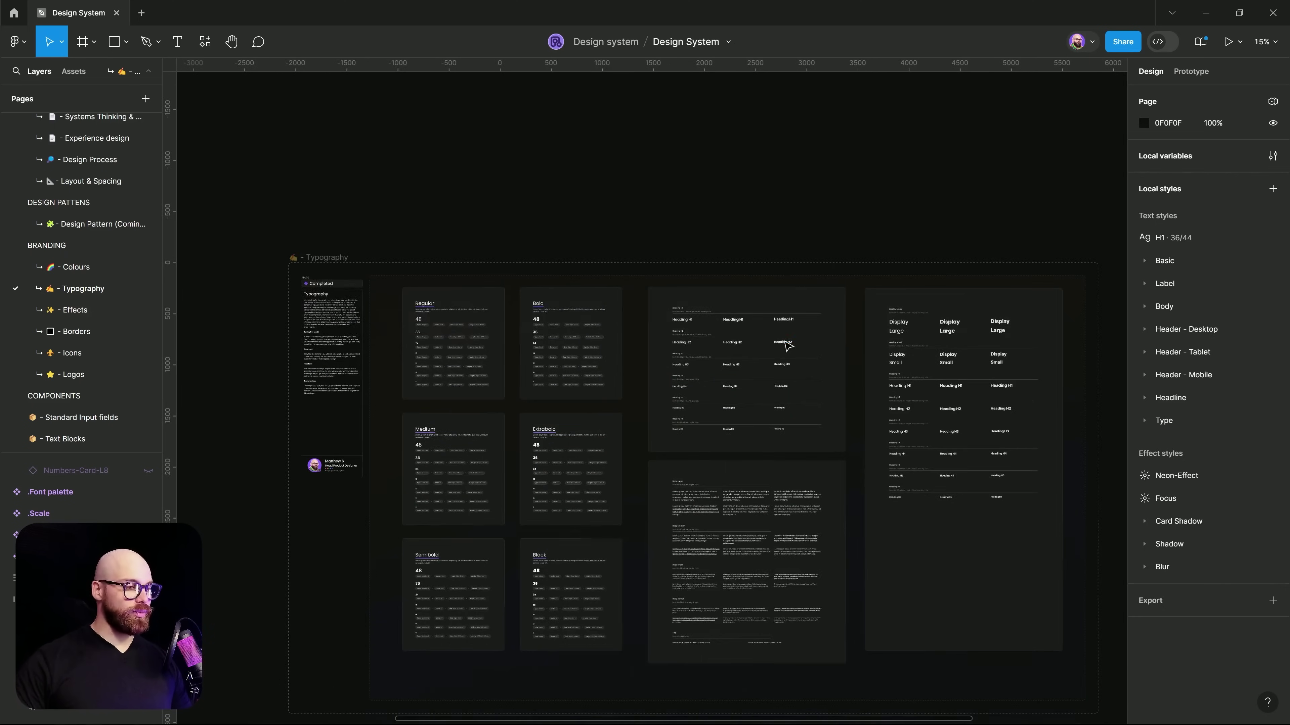
drag(768, 286, 765, 284)
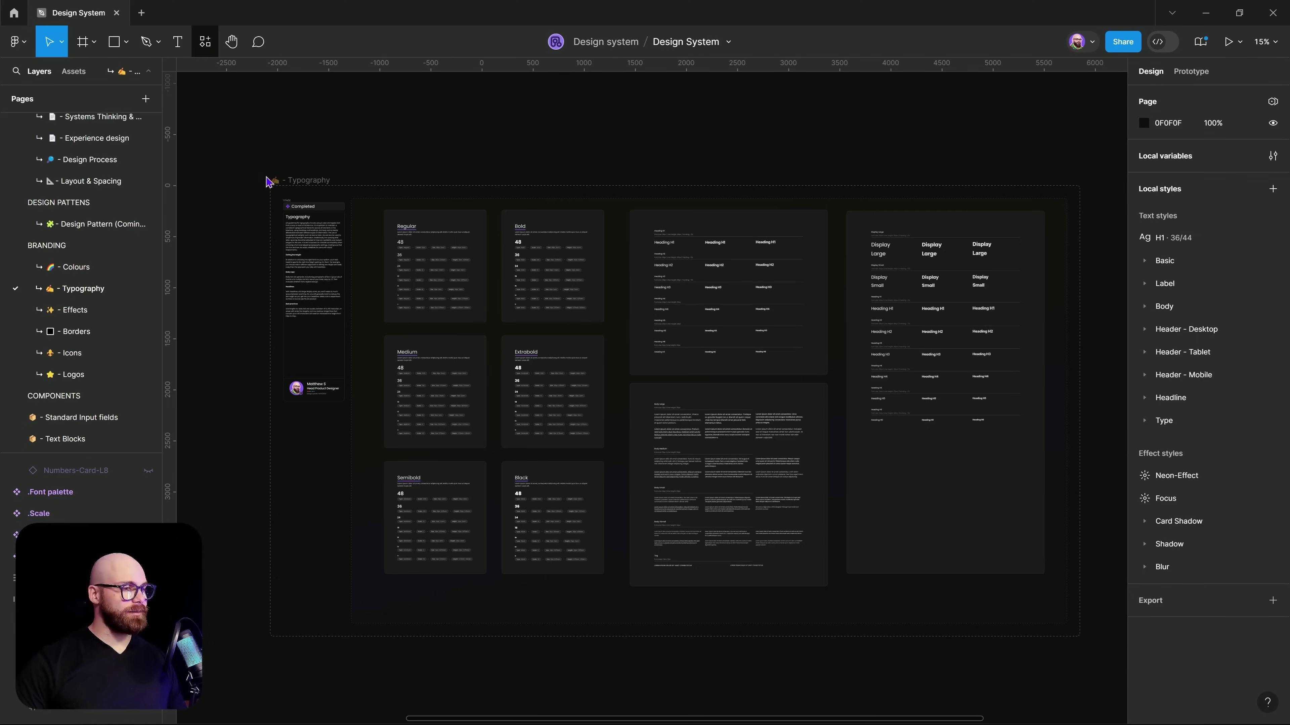
click(205, 45)
click(274, 77)
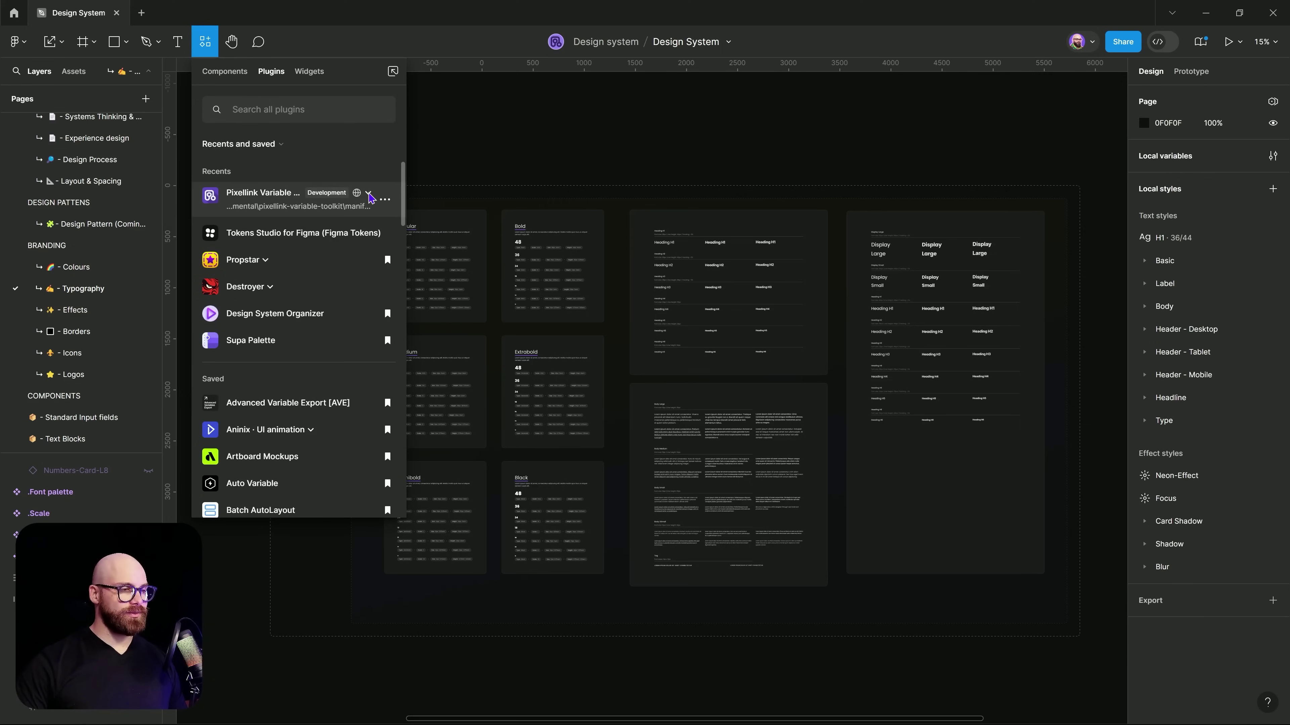
click(368, 193)
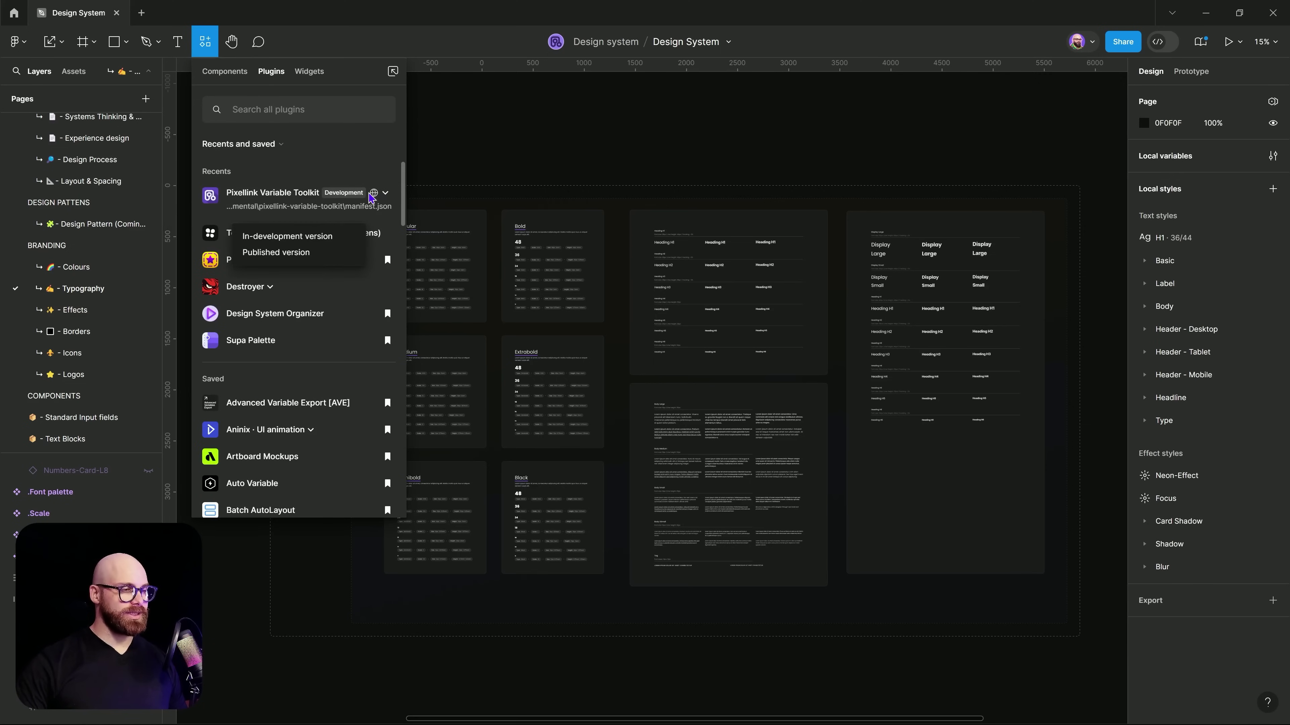
click(291, 253)
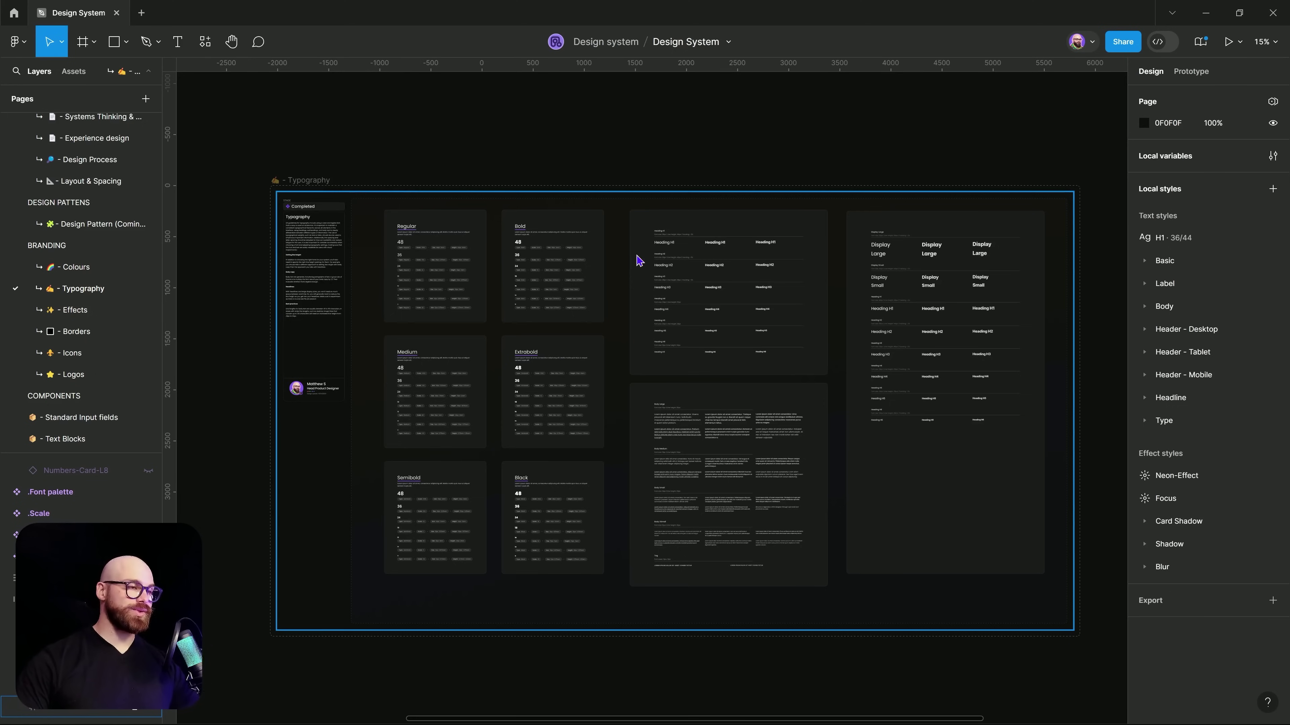
click(641, 260)
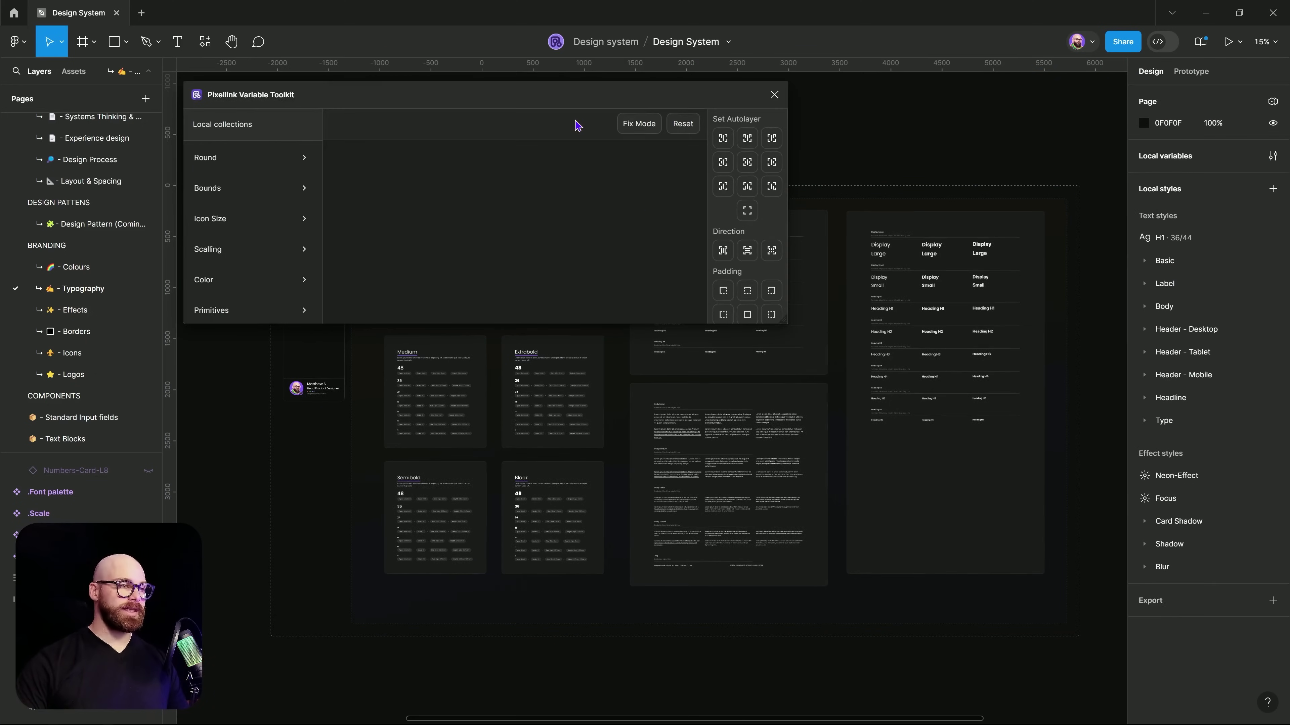
drag(485, 100, 630, 451)
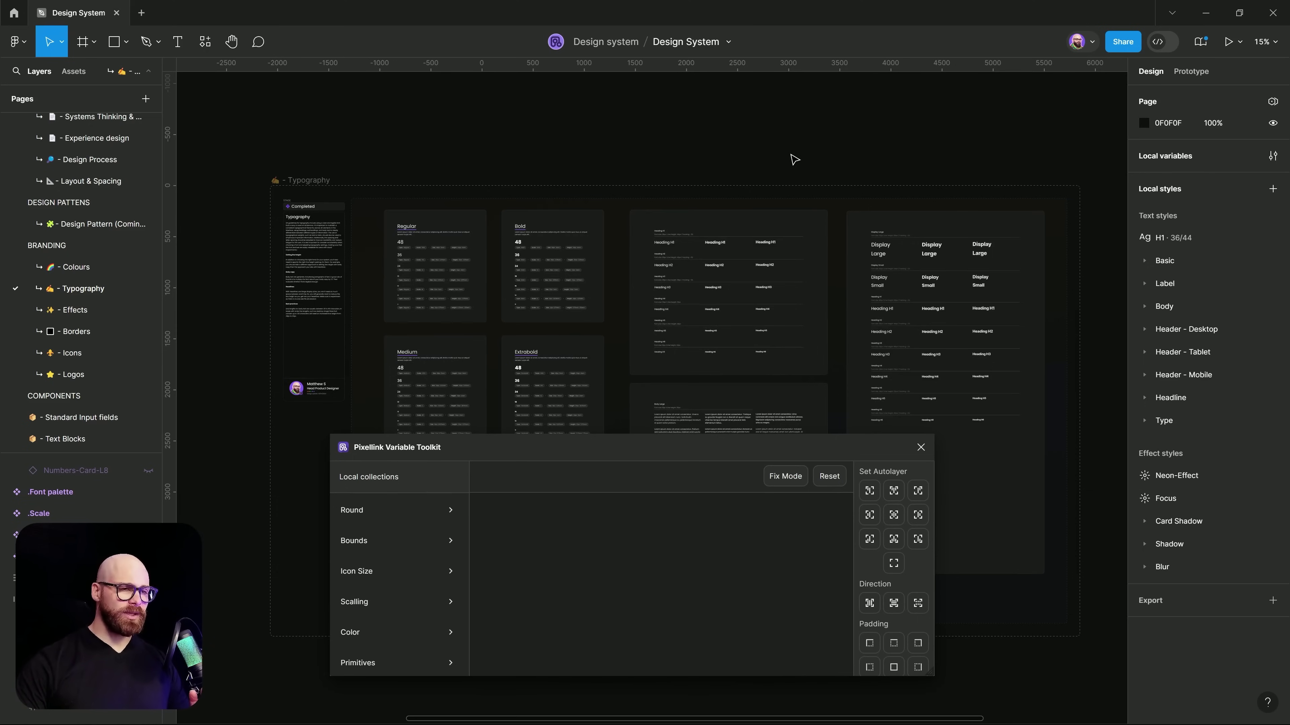
click(920, 447)
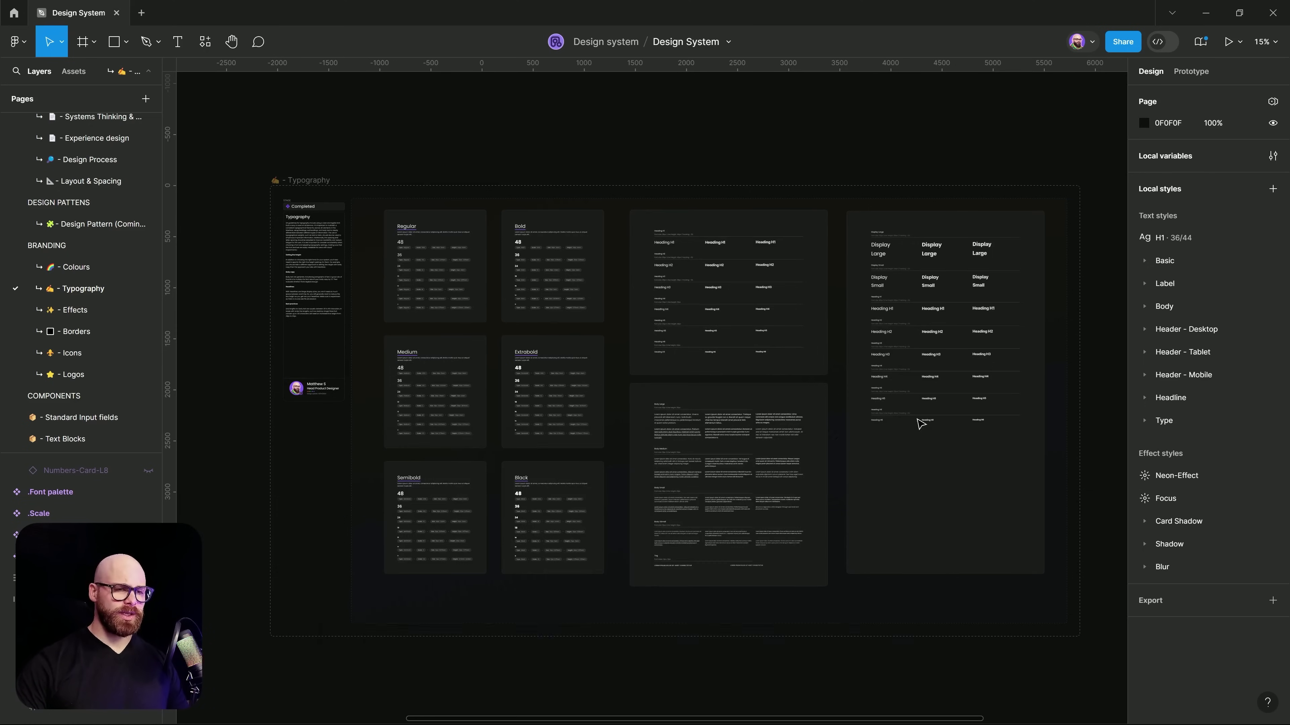